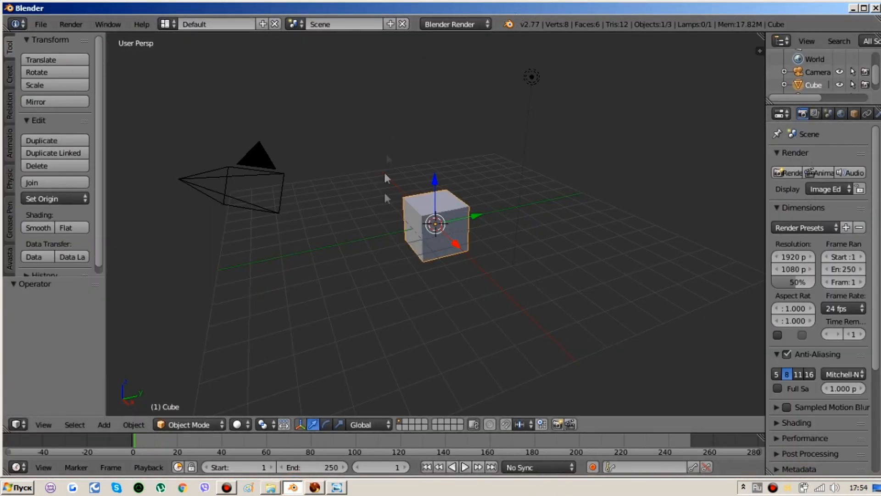
# - Delete the default cube from the scene
pyautogui.click(271, 486)
pyautogui.press('x')
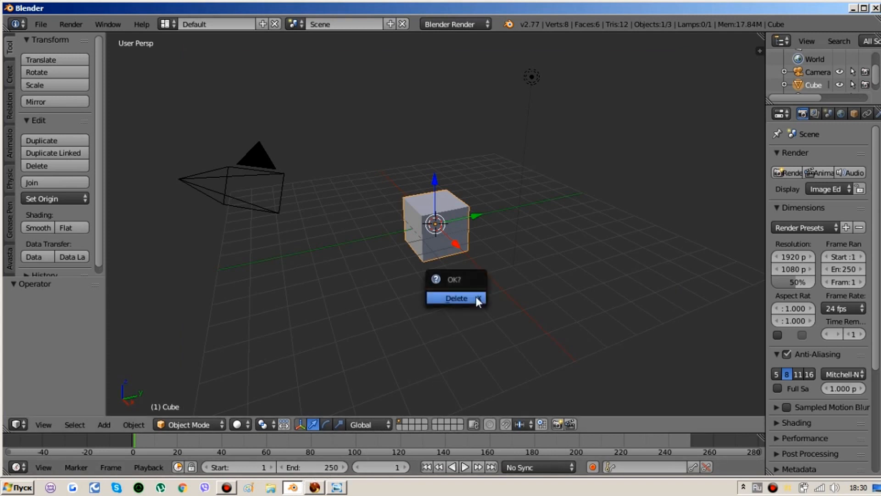
pyautogui.click(475, 297)
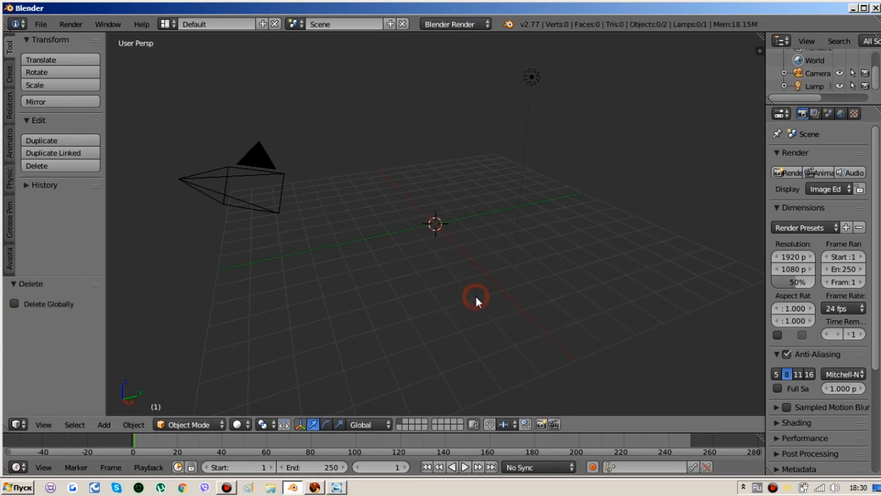
# - Add a mesh plane at the scene origin
pyautogui.click(109, 423)
pyautogui.moveTo(117, 404)
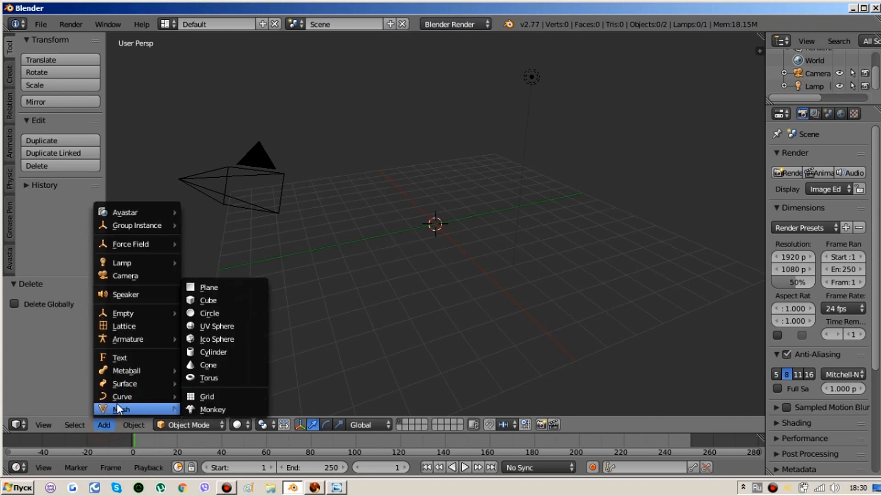
pyautogui.click(216, 288)
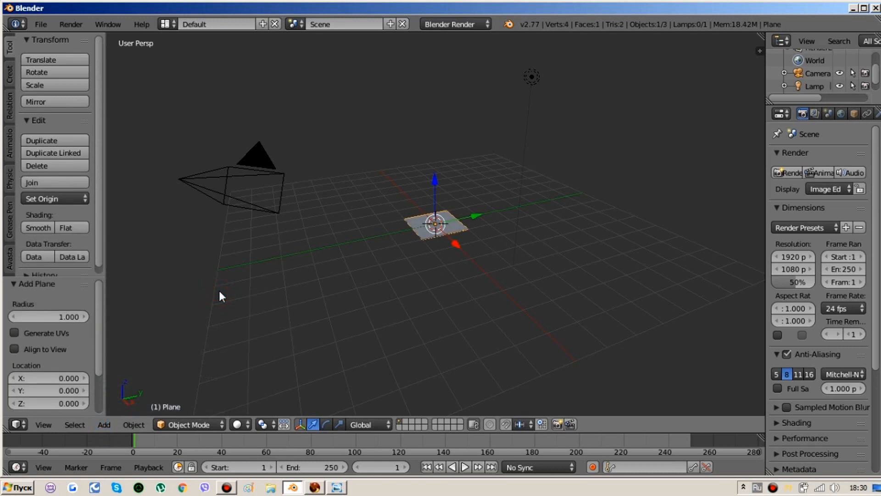
# - Enlarge the plane slightly along the X and Y axes with the scale manipulator, finishing with a factor of about 1.122 along X
pyautogui.hotkey('shift', '1')
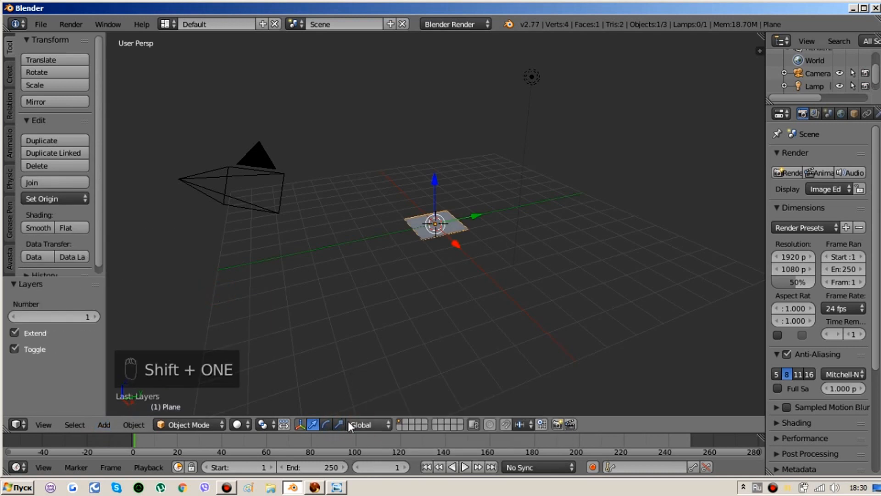
pyautogui.click(338, 425)
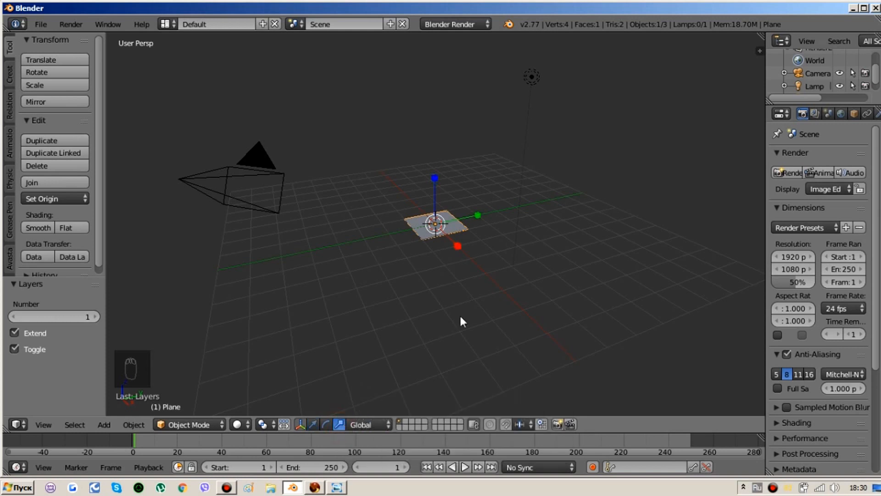
pyautogui.moveTo(458, 246); pyautogui.dragTo(461, 252)
pyautogui.moveTo(478, 214); pyautogui.dragTo(480, 211)
pyautogui.moveTo(458, 239); pyautogui.dragTo(461, 252)
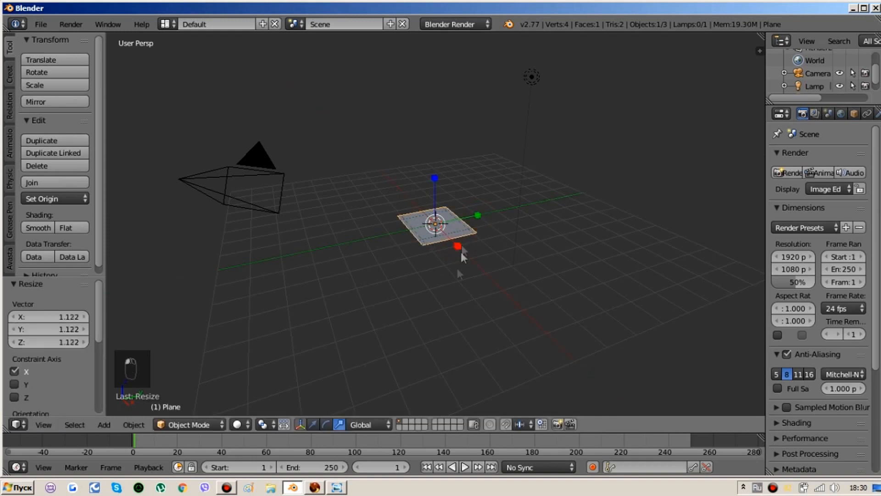
# - Set the manipulator to rotation and add an extended Avastar character to the scene
pyautogui.click(324, 425)
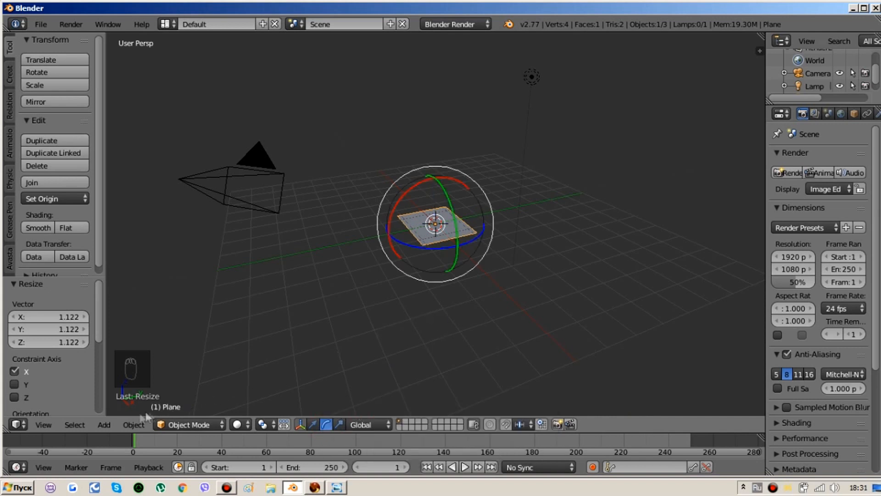
pyautogui.click(105, 423)
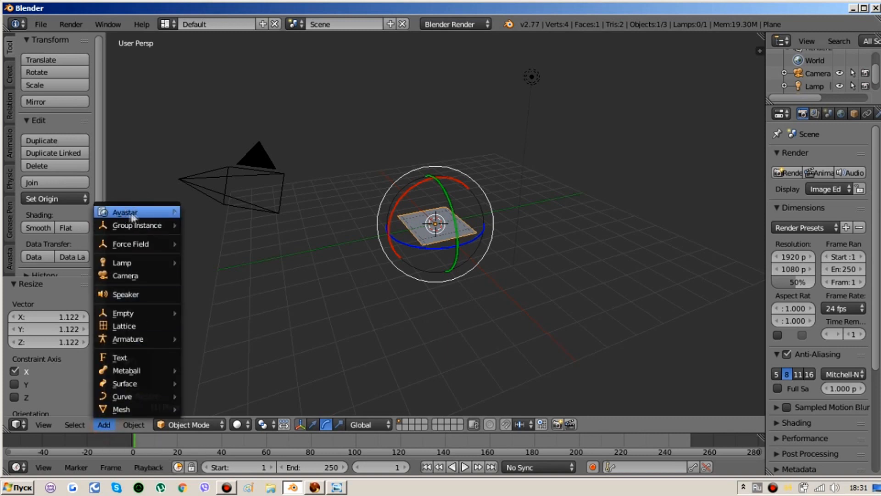
pyautogui.moveTo(137, 212)
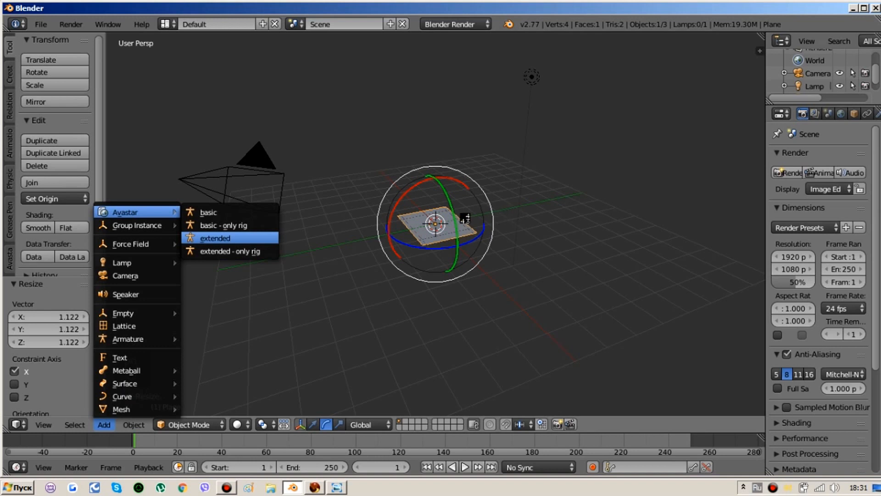
pyautogui.press('Return')
# - Examine the new avatar and its rig from the front, up close and at full height
pyautogui.moveTo(447, 191); pyautogui.dragTo(554, 184, button='middle')
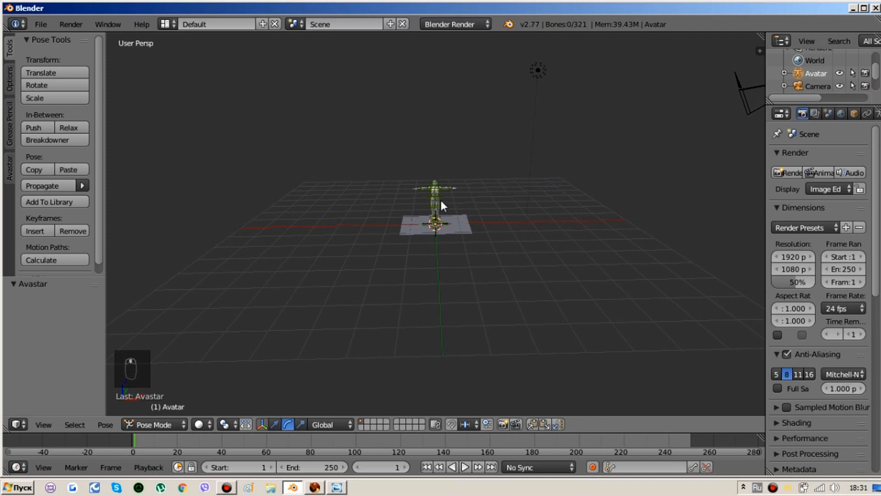
pyautogui.scroll(11, 443, 198)
pyautogui.scroll(-2, 457, 133)
pyautogui.scroll(-7, 455, 138)
pyautogui.scroll(3, 452, 191)
pyautogui.hotkey('alt', 'shift')
pyautogui.keyDown('shift'); pyautogui.moveTo(455, 155); pyautogui.dragTo(432, 244, button='middle'); pyautogui.keyUp('shift')
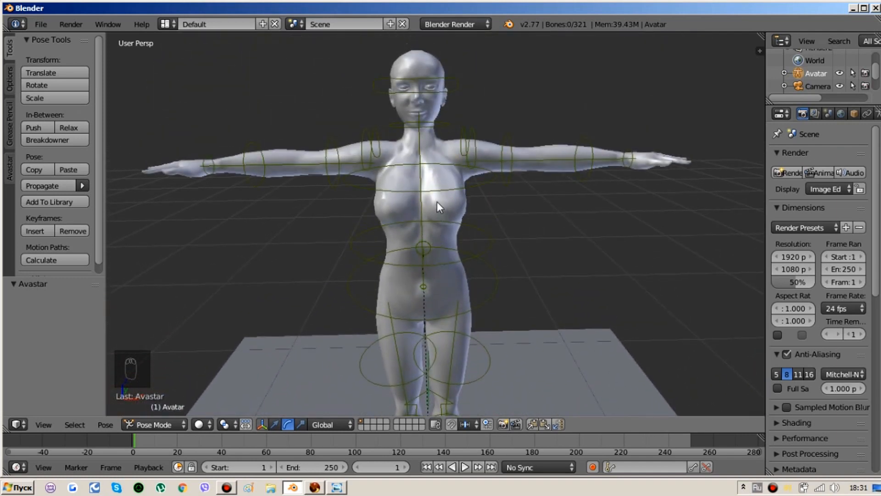
pyautogui.scroll(-3, 437, 202)
pyautogui.keyDown('shift'); pyautogui.moveTo(431, 237); pyautogui.dragTo(421, 199, button='middle'); pyautogui.keyUp('shift')
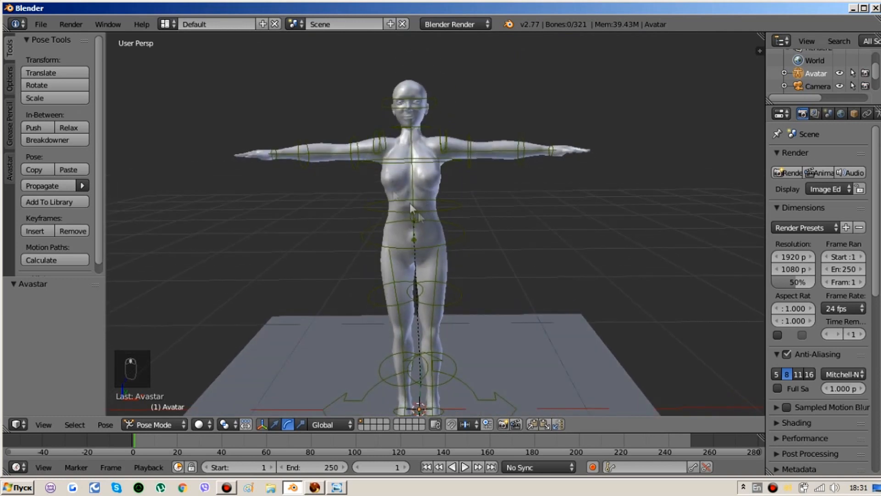
# - Expand the Avastar Rig Display settings and show the Hands control bone group
pyautogui.click(8, 168)
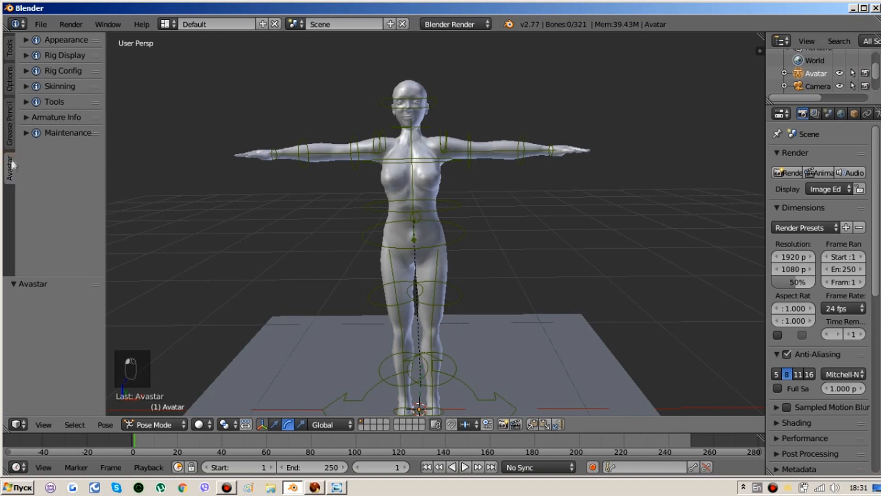
pyautogui.click(78, 53)
pyautogui.click(79, 282)
pyautogui.moveTo(55, 278); pyautogui.dragTo(75, 402)
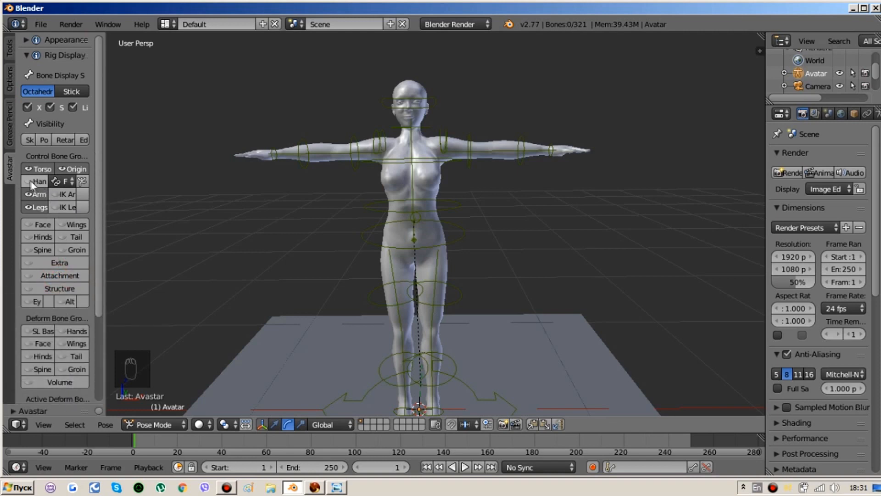
pyautogui.moveTo(103, 187); pyautogui.dragTo(142, 184)
pyautogui.click(57, 182)
# - Inspect the finger bones from the side, hide the Hands control bone group again, and narrow the tool shelf
pyautogui.moveTo(446, 213); pyautogui.dragTo(318, 264, button='middle')
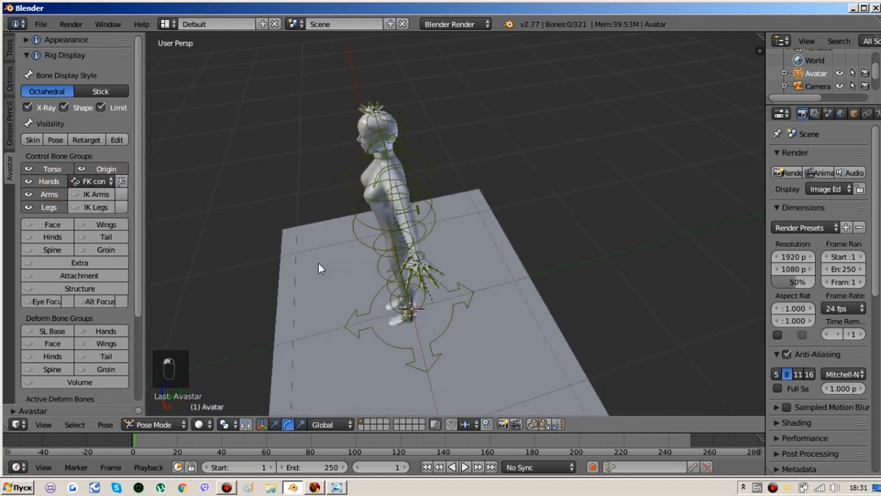
pyautogui.scroll(5, 394, 202)
pyautogui.scroll(-3, 393, 197)
pyautogui.scroll(-1, 393, 204)
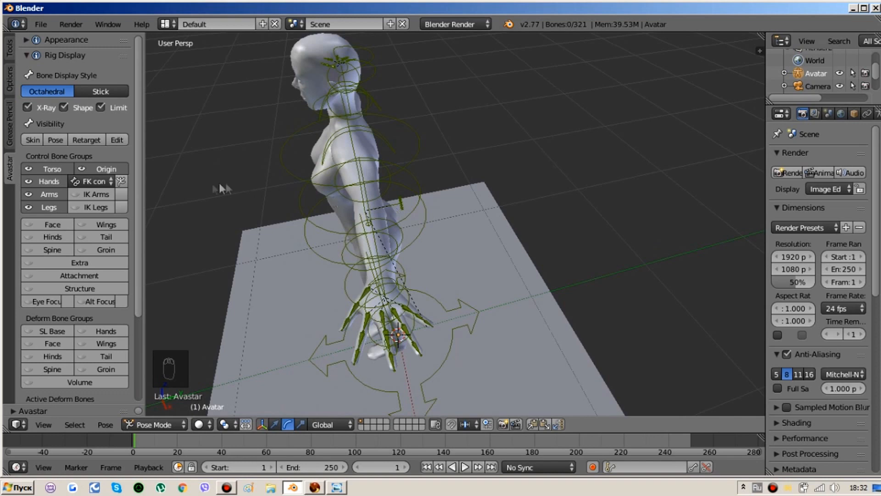
pyautogui.click(29, 182)
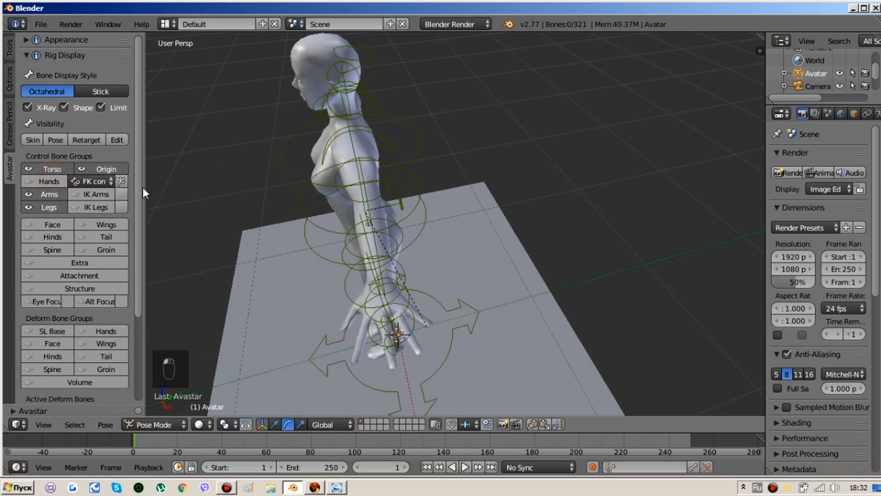
pyautogui.moveTo(142, 189); pyautogui.dragTo(48, 194)
# - Switch to the photo viewer to study the arm pose in reference picture n_11, and return to Blender
pyautogui.moveTo(290, 213); pyautogui.dragTo(389, 161, button='middle')
pyautogui.scroll(-4, 389, 166)
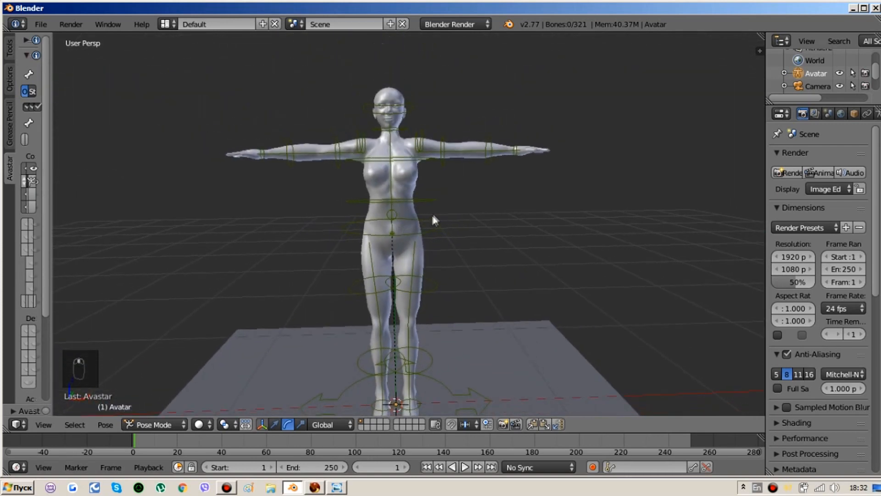
pyautogui.click(337, 488)
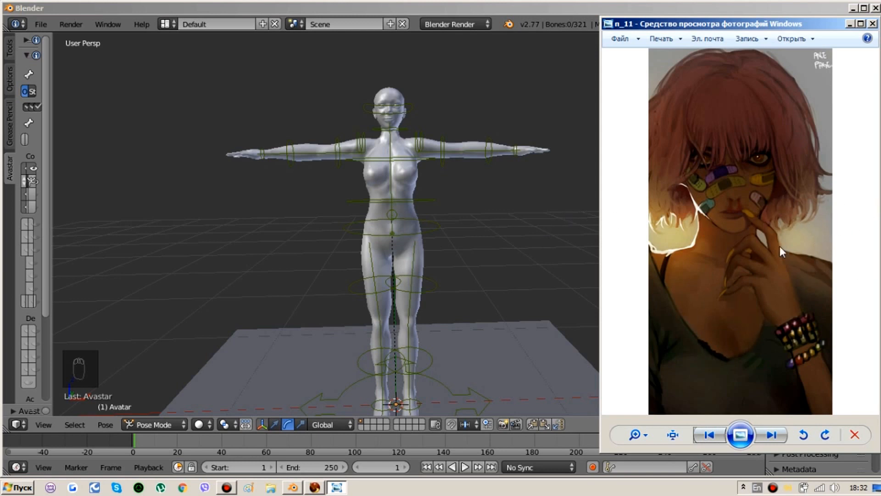
pyautogui.click(543, 6)
# - Rotate the ShoulderLeft bone so the left upper arm hangs down beside the torso
pyautogui.scroll(5, 402, 124)
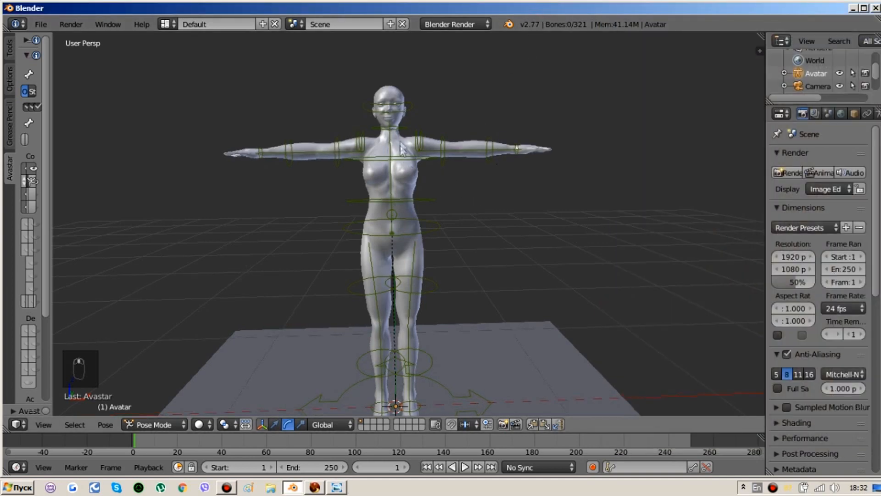
pyautogui.scroll(-3, 402, 123)
pyautogui.hotkey('alt', 'shift')
pyautogui.keyDown('shift'); pyautogui.moveTo(391, 102); pyautogui.dragTo(416, 210, button='middle'); pyautogui.keyUp('shift')
pyautogui.rightClick(497, 232)
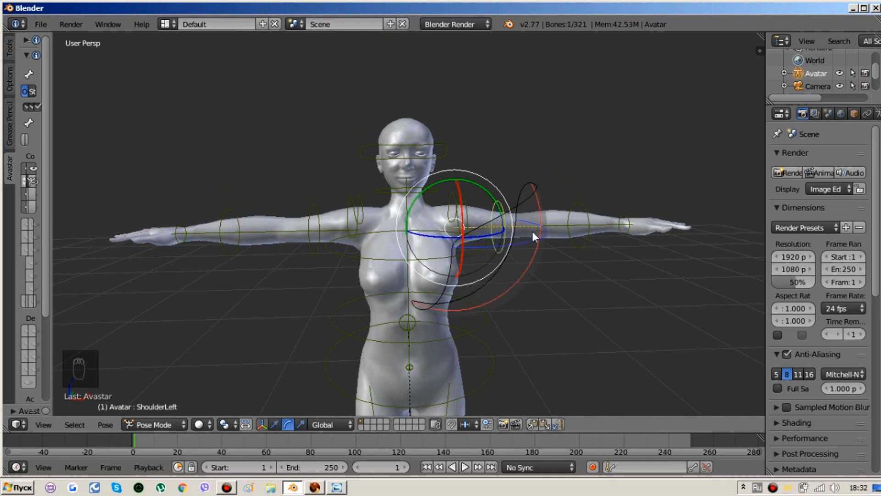
pyautogui.moveTo(485, 188); pyautogui.dragTo(508, 262)
# - Rotate the ElbowLeft bone from a side view so the left forearm bends up in front of the body
pyautogui.rightClick(485, 338)
pyautogui.moveTo(489, 348); pyautogui.dragTo(285, 277, button='middle')
pyautogui.moveTo(276, 266); pyautogui.dragTo(448, 269)
pyautogui.moveTo(448, 269); pyautogui.dragTo(440, 287, button='middle')
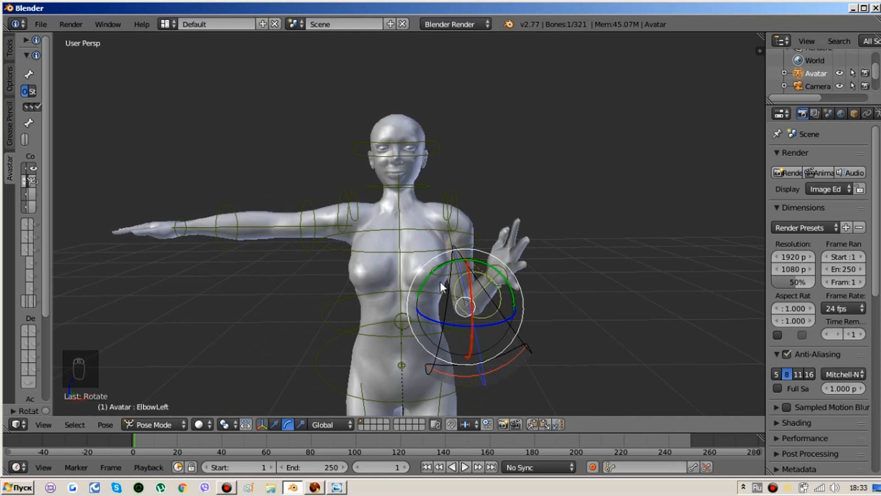
# - Check the reference picture in the photo viewer and rotate the ElbowLeft bone inward so the hand moves toward the chest
pyautogui.hotkey('shift', '1')
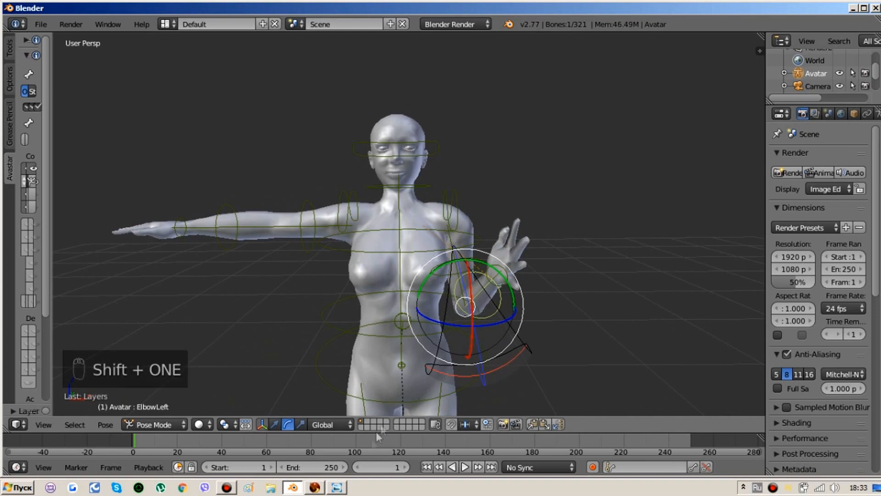
pyautogui.click(337, 487)
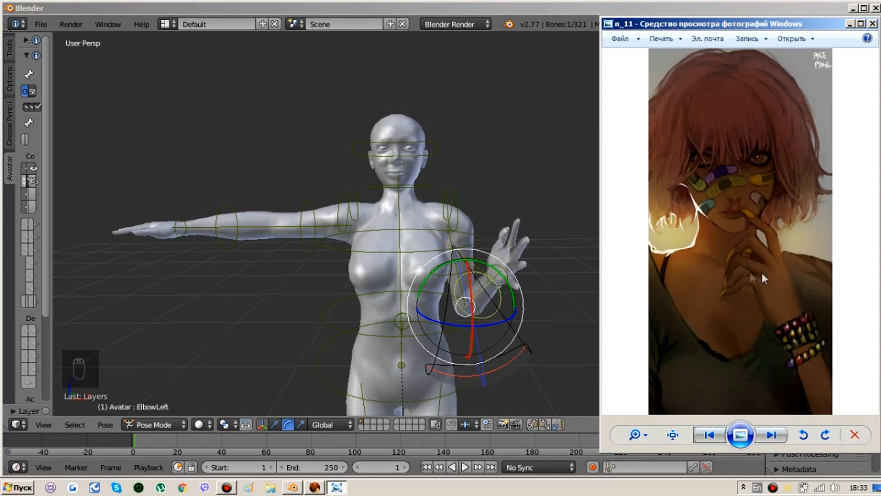
pyautogui.moveTo(495, 325); pyautogui.dragTo(471, 322)
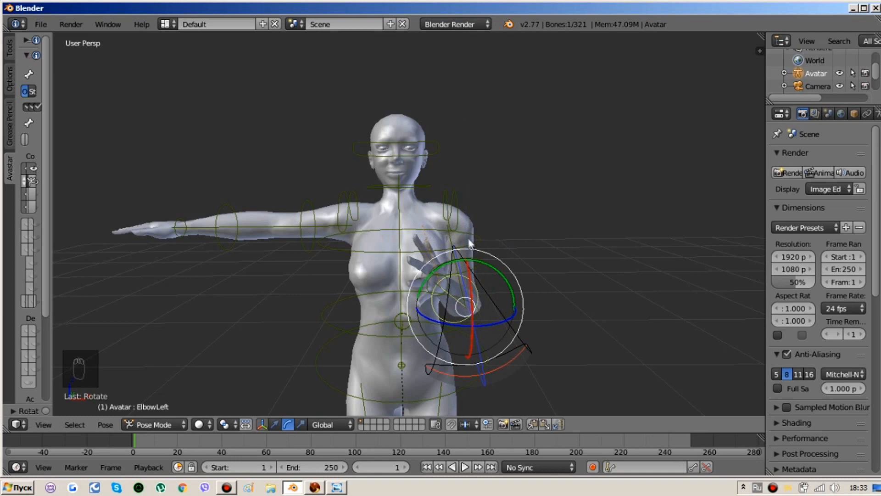
# - Rotate the CollarLeft bone inward by about 36 degrees to bring the left shoulder forward
pyautogui.rightClick(452, 230)
pyautogui.rightClick(459, 207)
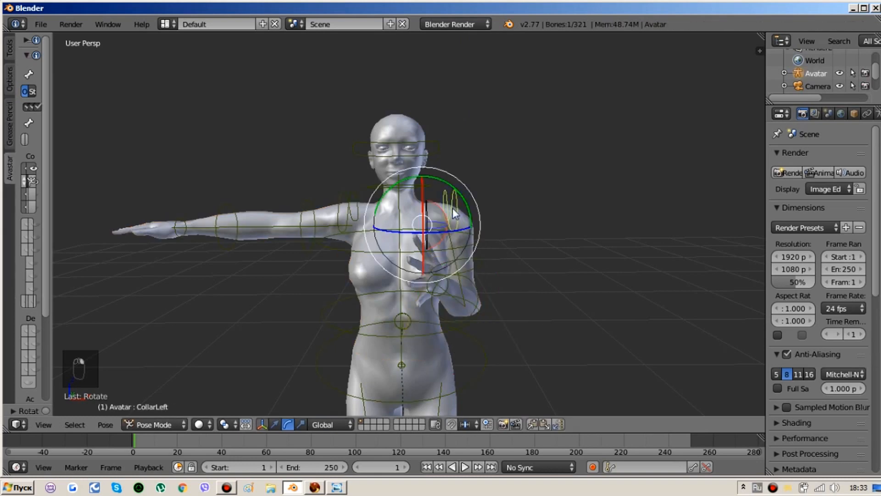
pyautogui.moveTo(457, 225); pyautogui.dragTo(408, 298, button='middle')
pyautogui.moveTo(427, 244); pyautogui.dragTo(415, 249)
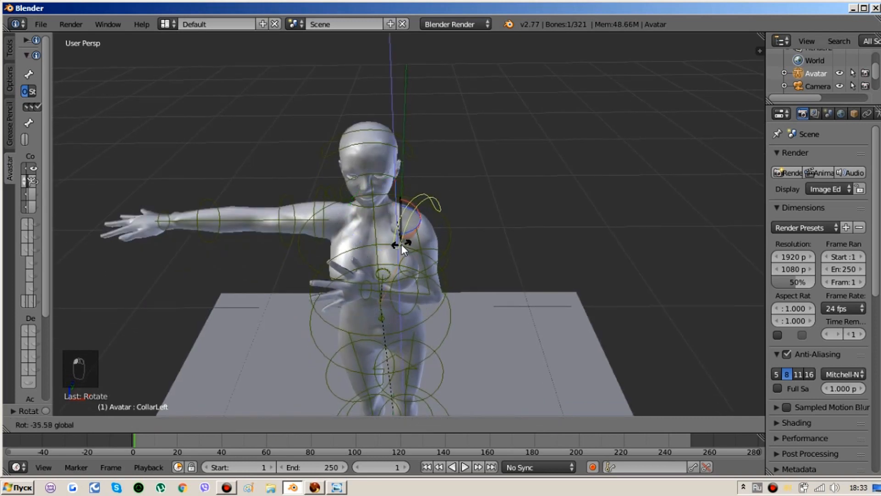
pyautogui.click(401, 245)
# - Adjust the left arm from the side and rotate the ShoulderLeft bone so the hand rises toward the chin
pyautogui.rightClick(426, 275)
pyautogui.moveTo(424, 275); pyautogui.dragTo(272, 184, button='middle')
pyautogui.moveTo(279, 158); pyautogui.dragTo(304, 146)
pyautogui.moveTo(314, 183); pyautogui.dragTo(436, 189, button='middle')
pyautogui.rightClick(431, 275)
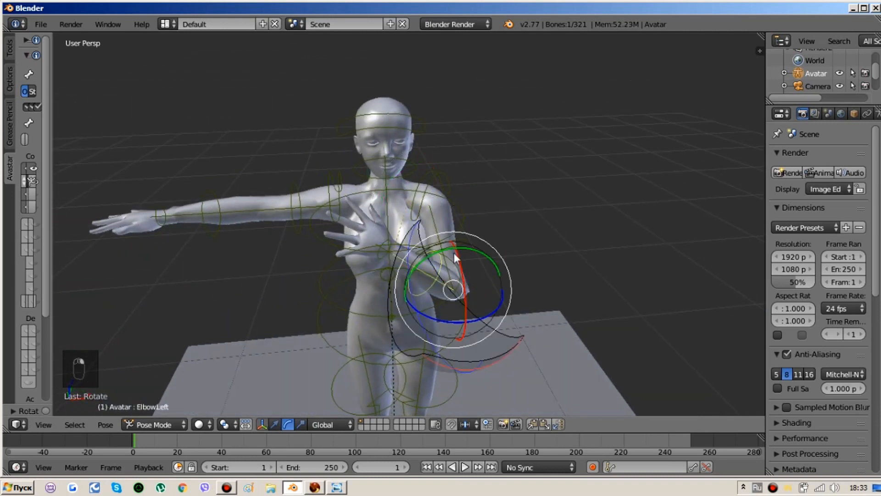
pyautogui.rightClick(436, 221)
pyautogui.moveTo(410, 166); pyautogui.dragTo(428, 164)
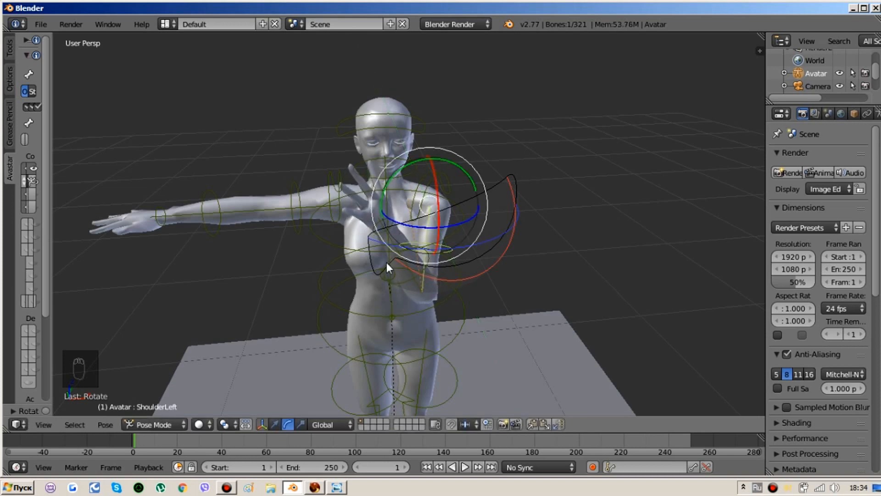
# - Rotate the left forearm from the front and side so the hand comes up in front of the mouth
pyautogui.rightClick(400, 259)
pyautogui.moveTo(402, 259); pyautogui.dragTo(408, 252)
pyautogui.moveTo(406, 235); pyautogui.dragTo(501, 250, button='middle')
pyautogui.moveTo(551, 235); pyautogui.dragTo(510, 248)
# - Select the WristLeft bone and rotate it from a side view to tilt the hand in front of the face
pyautogui.rightClick(545, 223)
pyautogui.moveTo(510, 248); pyautogui.dragTo(407, 168, button='middle')
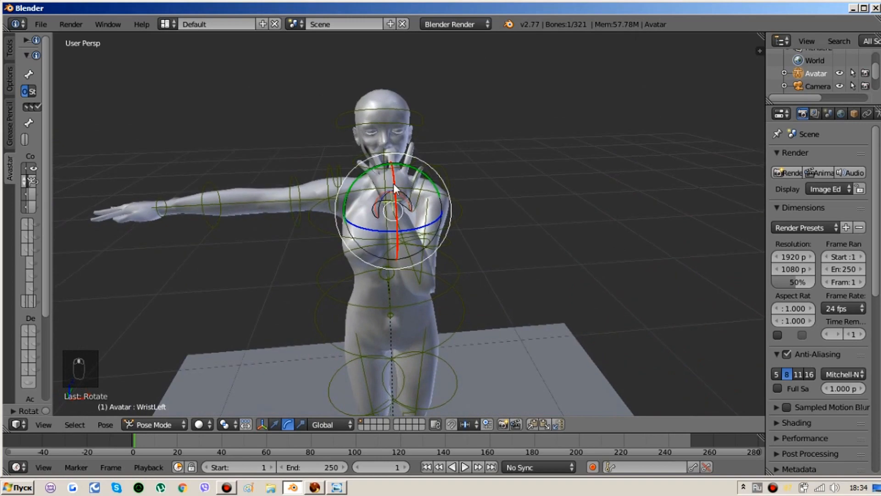
pyautogui.scroll(5, 406, 166)
pyautogui.scroll(-4, 413, 184)
pyautogui.moveTo(421, 202); pyautogui.dragTo(534, 226, button='middle')
pyautogui.moveTo(532, 220); pyautogui.dragTo(477, 248)
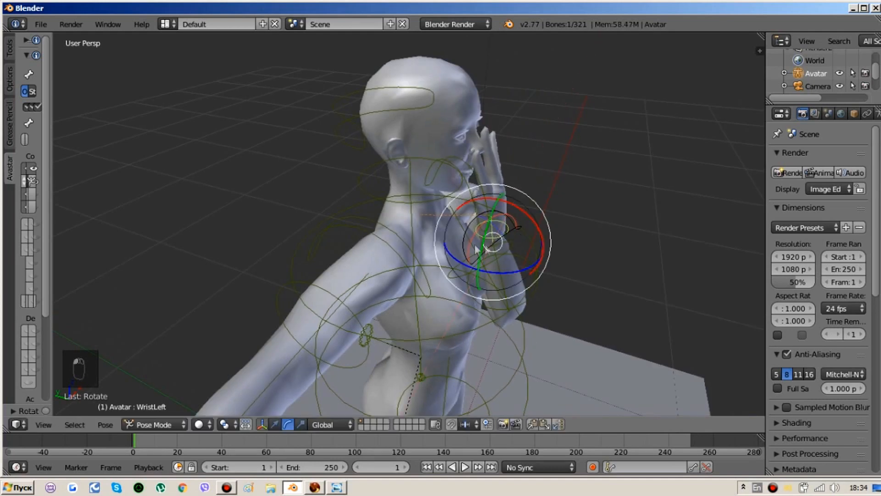
# - Rotate the WristLeft bone from the front so the fingers lean toward the avatar's right side
pyautogui.moveTo(477, 248); pyautogui.dragTo(379, 230, button='middle')
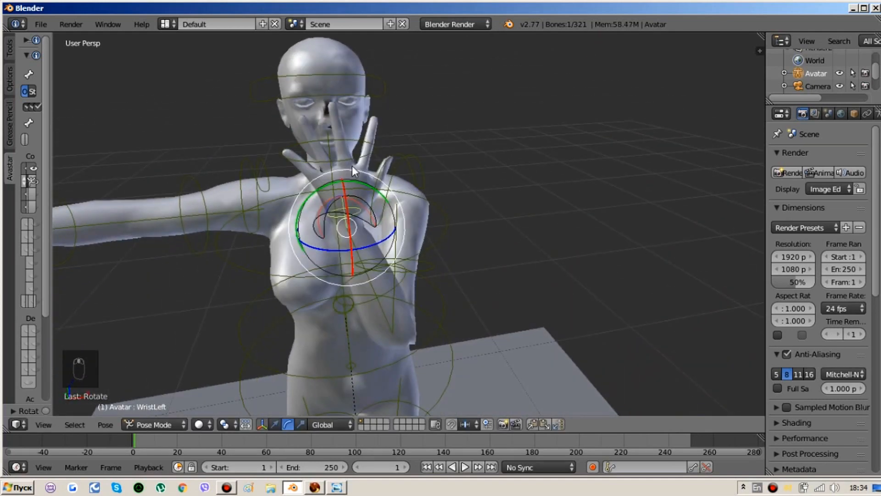
pyautogui.moveTo(332, 190); pyautogui.dragTo(325, 197, button='middle')
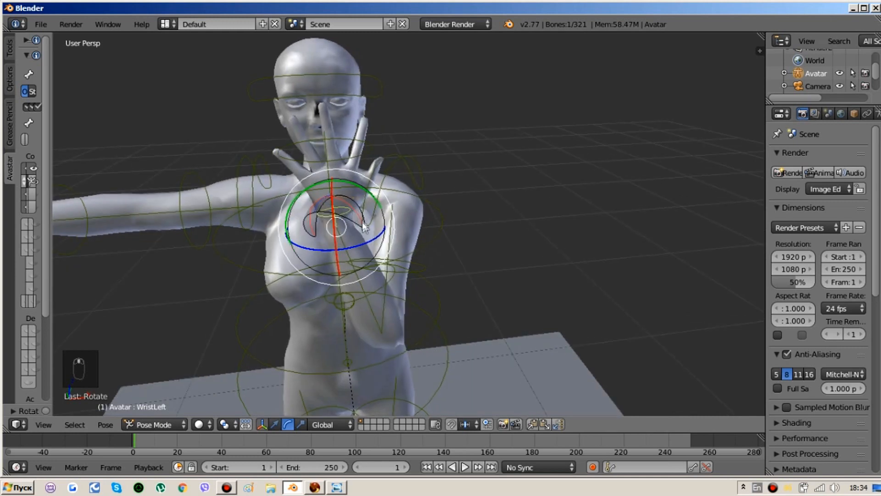
pyautogui.moveTo(318, 184); pyautogui.dragTo(307, 185)
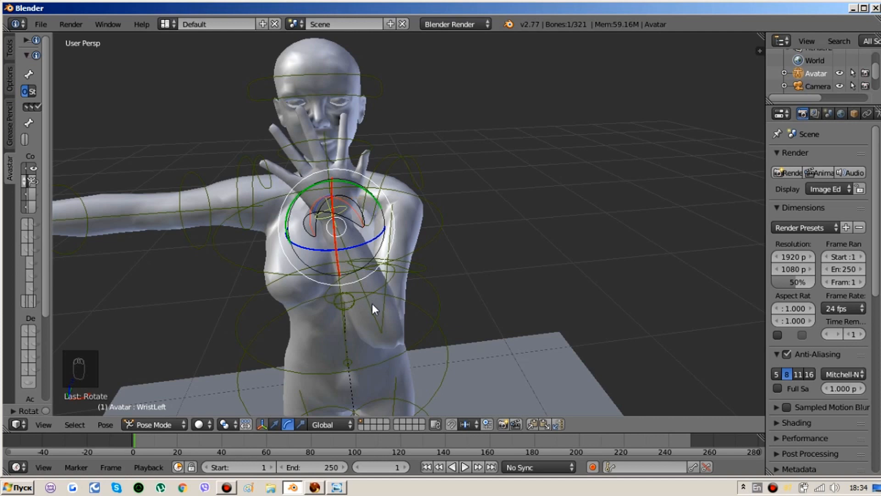
# - Rotate the CollarLeft bone to shift the raised arm outward, and adjust the WristLeft bone's rotation from a side view
pyautogui.rightClick(386, 184)
pyautogui.moveTo(391, 210); pyautogui.dragTo(403, 210)
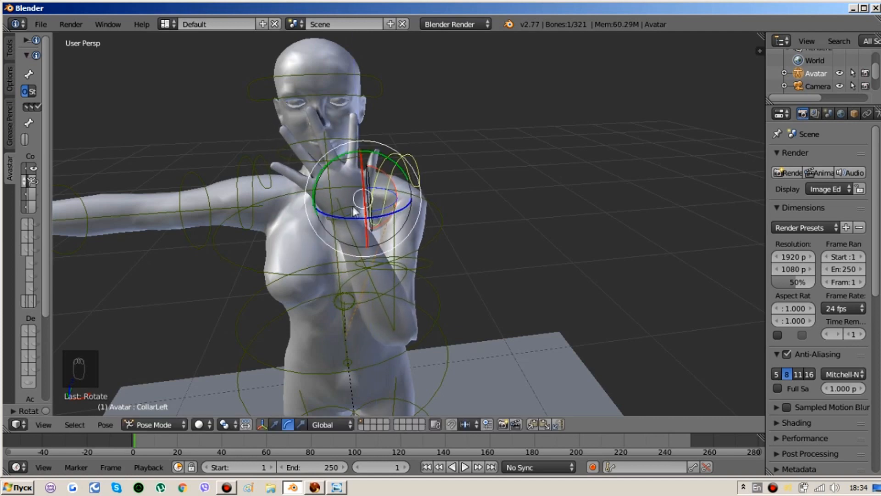
pyautogui.rightClick(347, 212)
pyautogui.moveTo(353, 201); pyautogui.dragTo(472, 197, button='middle')
pyautogui.moveTo(531, 206); pyautogui.dragTo(521, 200)
pyautogui.moveTo(468, 181); pyautogui.dragTo(336, 182, button='middle')
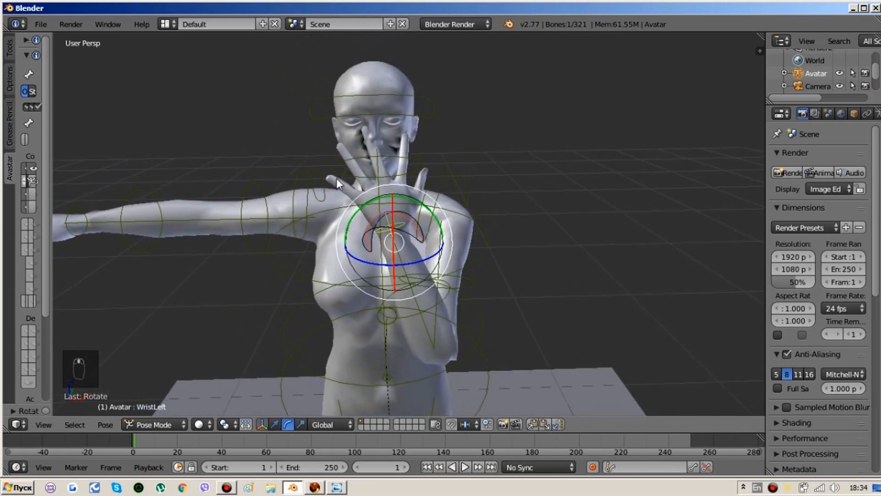
# - Rotate the ShoulderRight bone so the right arm hangs beside the body, and adjust the right arm's rotation from the side
pyautogui.rightClick(300, 226)
pyautogui.moveTo(289, 177); pyautogui.dragTo(301, 224)
pyautogui.moveTo(352, 261); pyautogui.dragTo(445, 238, button='middle')
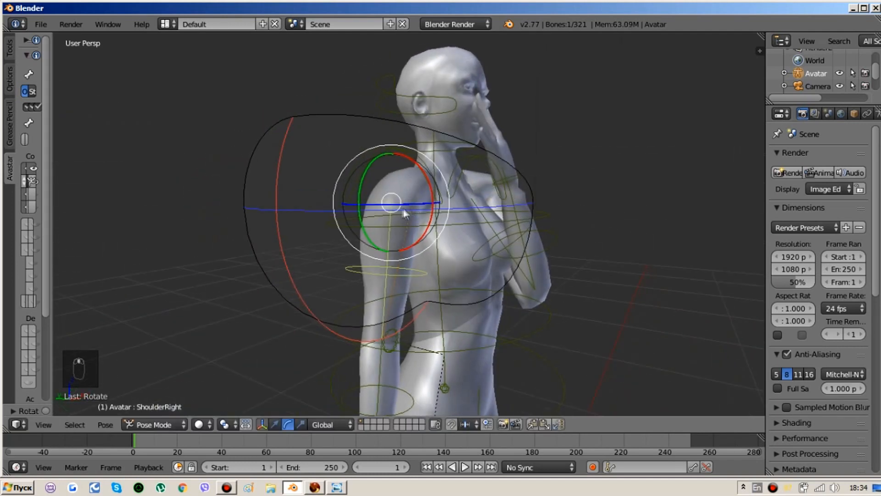
pyautogui.moveTo(362, 178); pyautogui.dragTo(362, 180)
pyautogui.moveTo(456, 199); pyautogui.dragTo(354, 217, button='middle')
pyautogui.moveTo(422, 160); pyautogui.dragTo(424, 161)
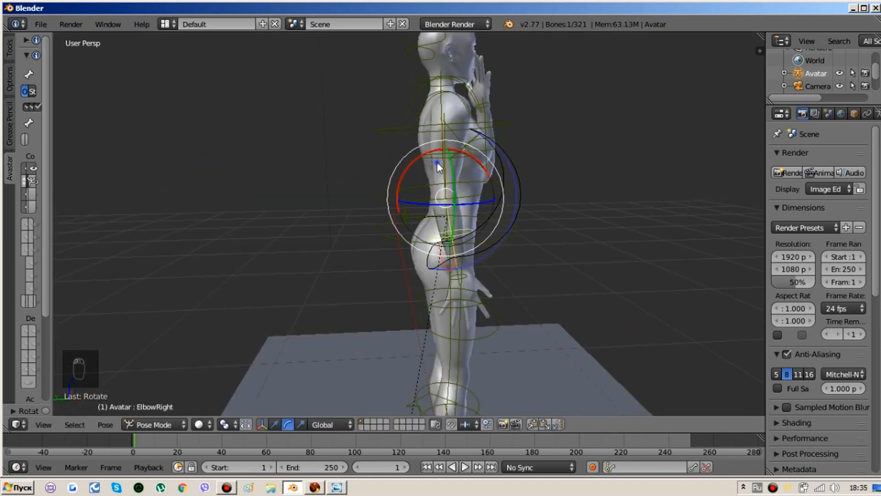
pyautogui.rightClick(442, 163)
pyautogui.rightClick(441, 161)
pyautogui.moveTo(412, 125); pyautogui.dragTo(412, 124)
pyautogui.hotkey('ctrl', 'z')
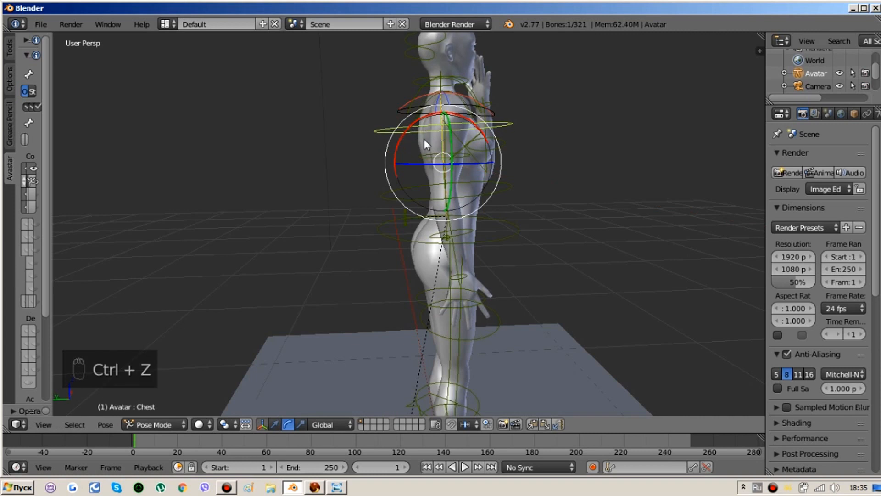
# - From the side, rotate the ShoulderRight bone slightly and rotate the ElbowRight bone to refine the lowered right arm
pyautogui.rightClick(422, 110)
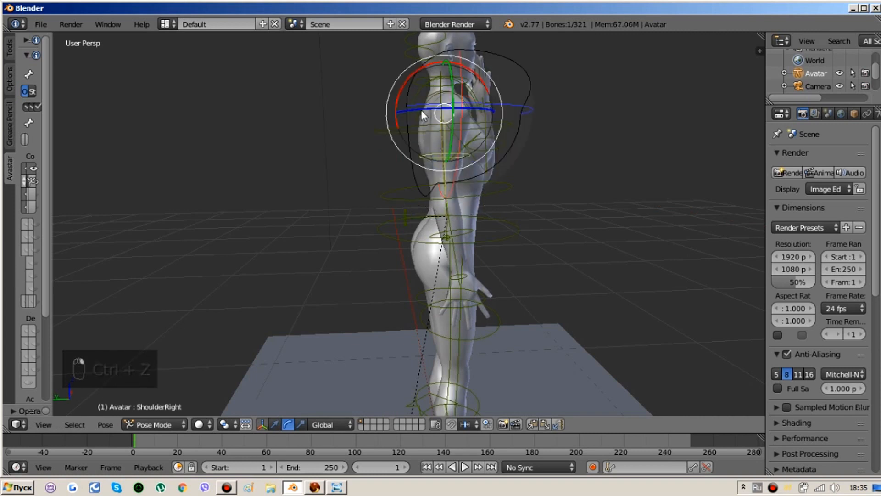
pyautogui.moveTo(414, 71); pyautogui.dragTo(415, 71)
pyautogui.rightClick(444, 233)
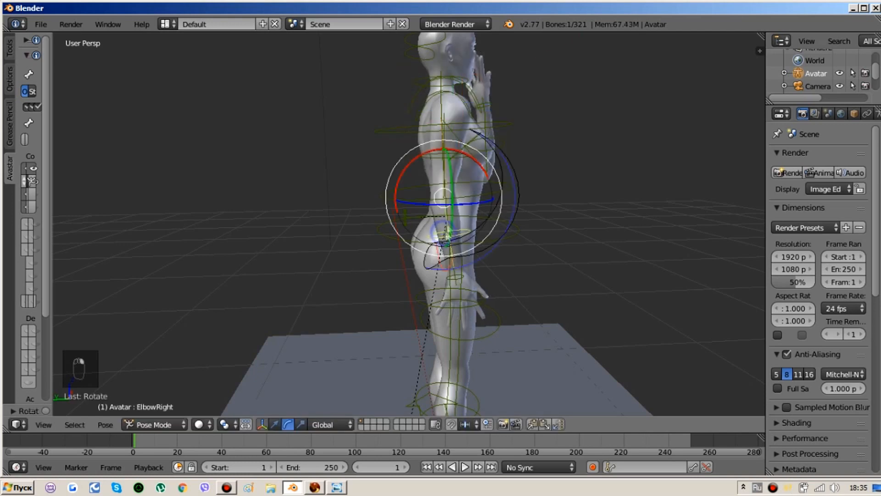
pyautogui.moveTo(417, 160); pyautogui.dragTo(502, 189)
pyautogui.moveTo(501, 185); pyautogui.dragTo(476, 206, button='middle')
pyautogui.rightClick(475, 204)
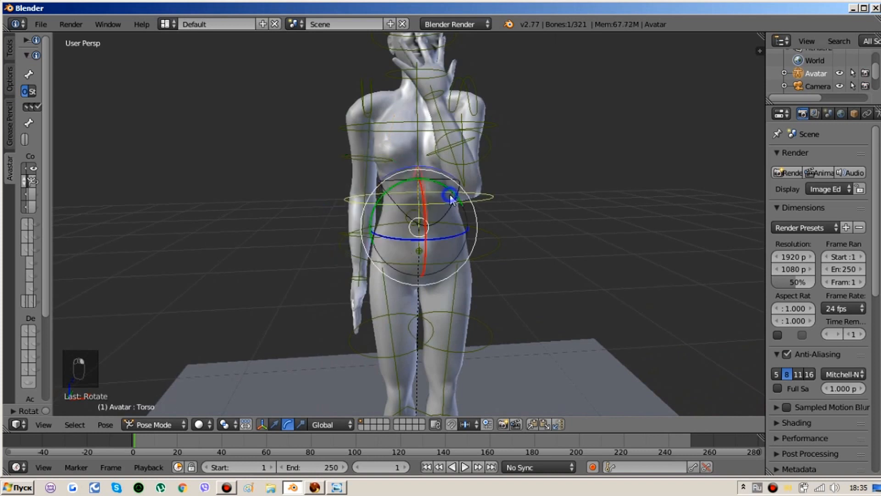
pyautogui.keyDown('shift'); pyautogui.rightClick(489, 246); pyautogui.keyUp('shift')
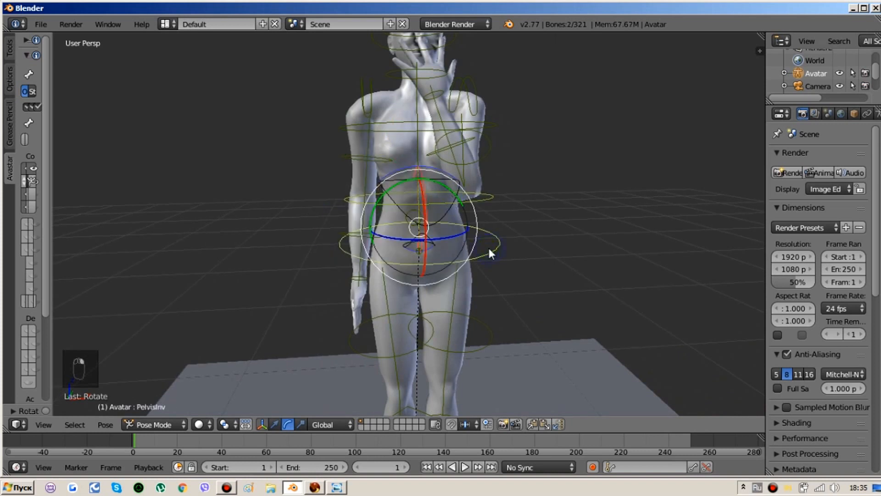
pyautogui.rightClick(413, 326)
pyautogui.keyDown('shift'); pyautogui.moveTo(433, 168); pyautogui.dragTo(408, 234, button='middle'); pyautogui.keyUp('shift')
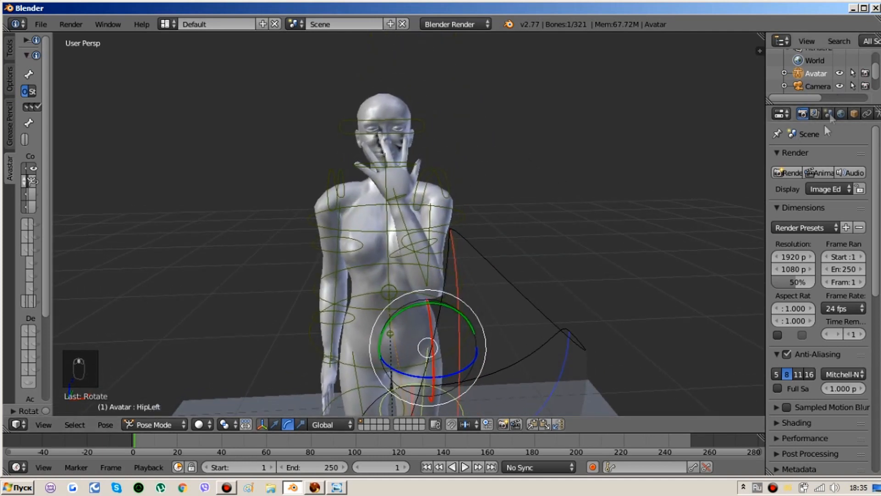
# - Collapse the Render, Dimensions, Anti-Aliasing and Output sections to bring the Animation Export settings into reach
pyautogui.click(819, 153)
pyautogui.click(818, 168)
pyautogui.click(817, 183)
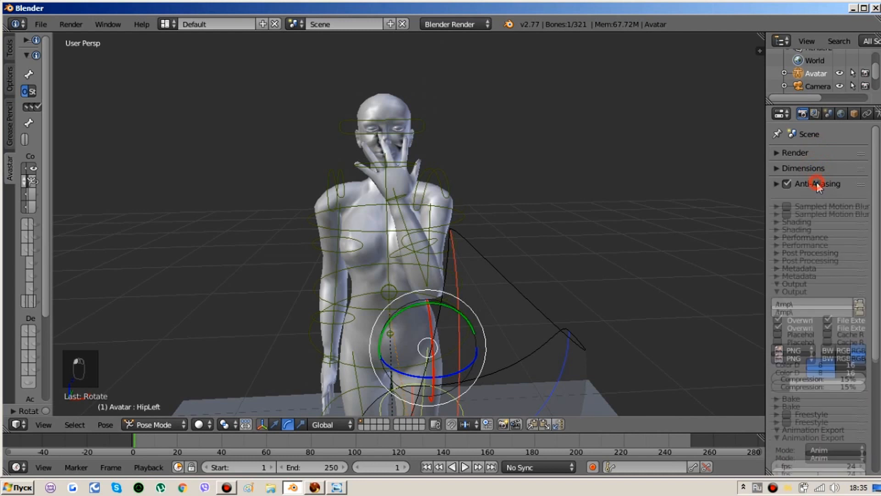
pyautogui.click(822, 275)
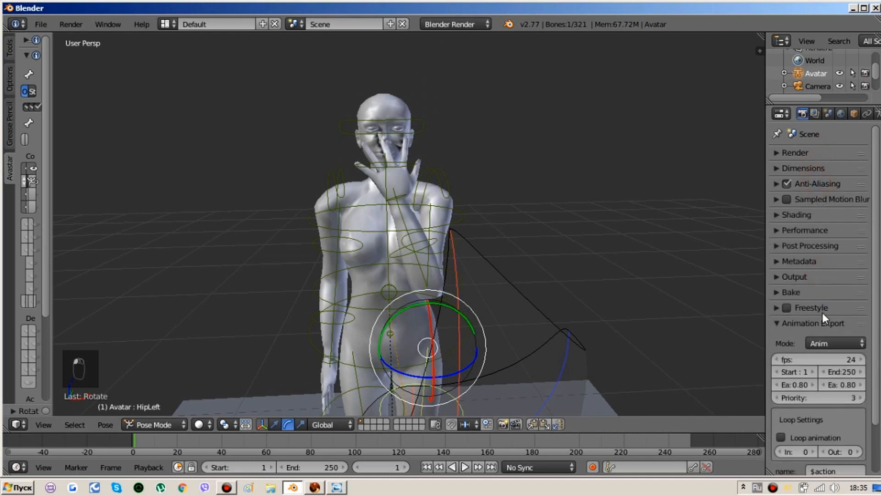
pyautogui.hotkey('shift', '1')
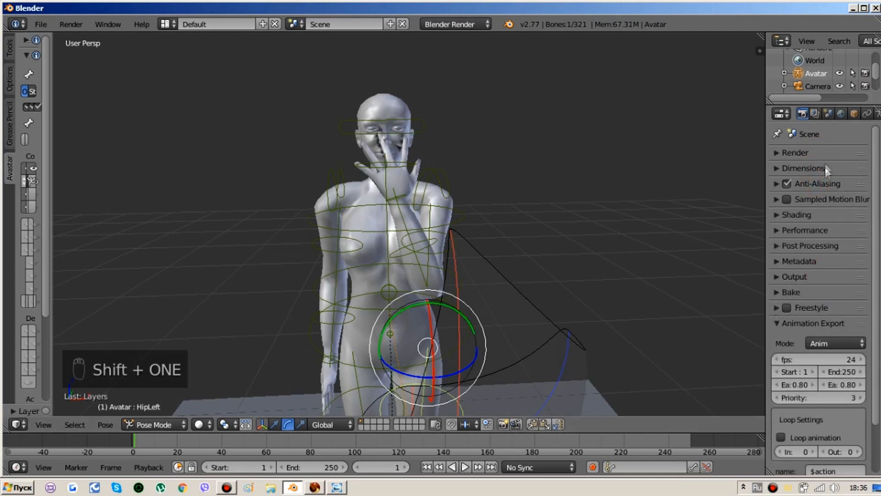
pyautogui.scroll(-4, 878, 358)
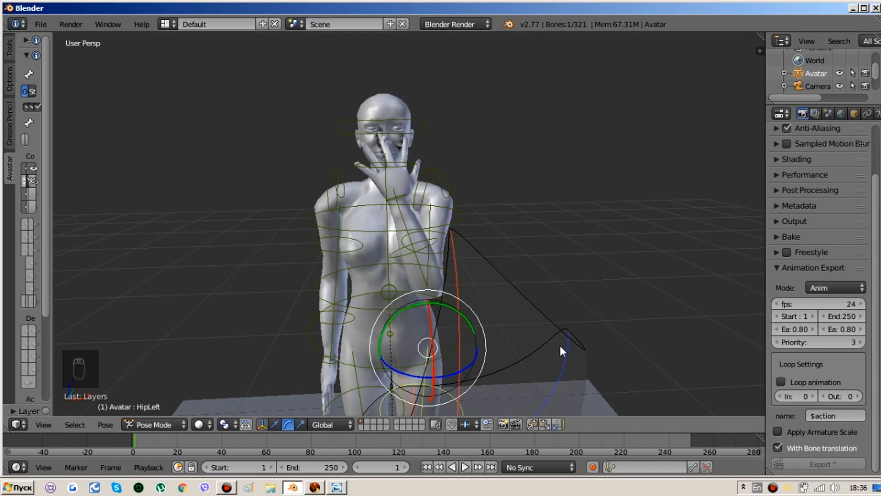
# - Select all the avatar's pose bones and insert a LocRot keyframe for them at frame 1
pyautogui.press('a')
pyautogui.press('a')
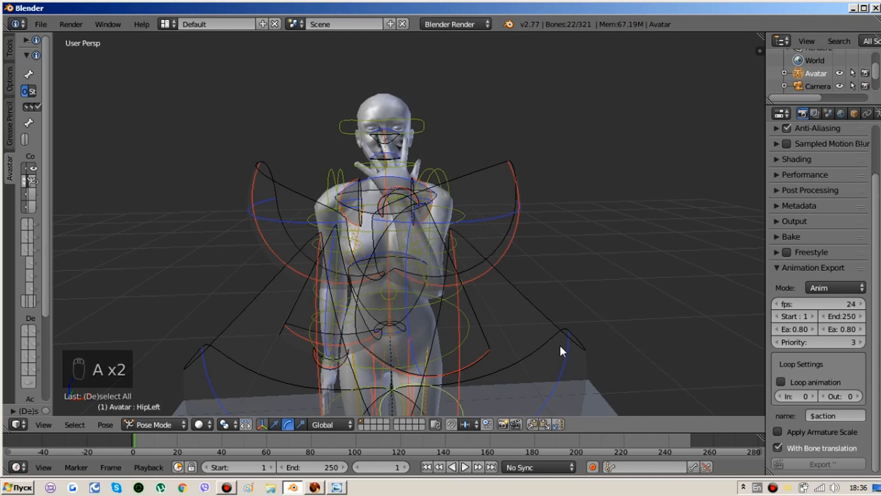
pyautogui.press('i')
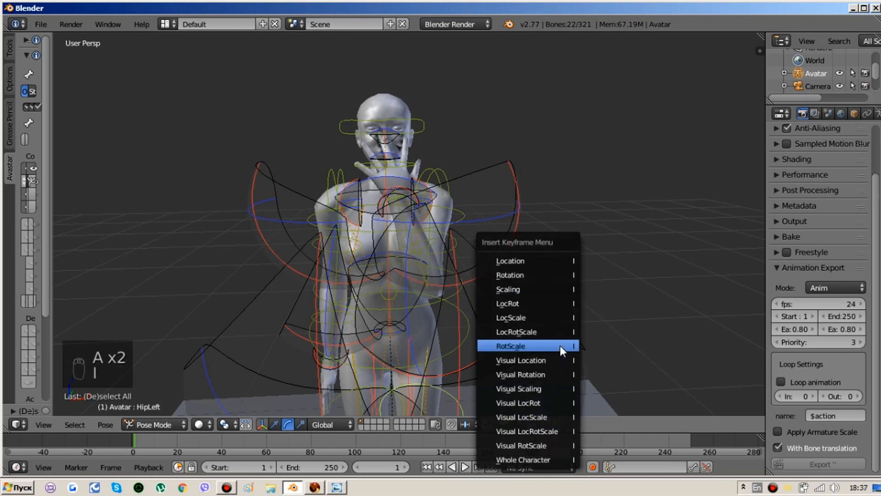
pyautogui.click(538, 305)
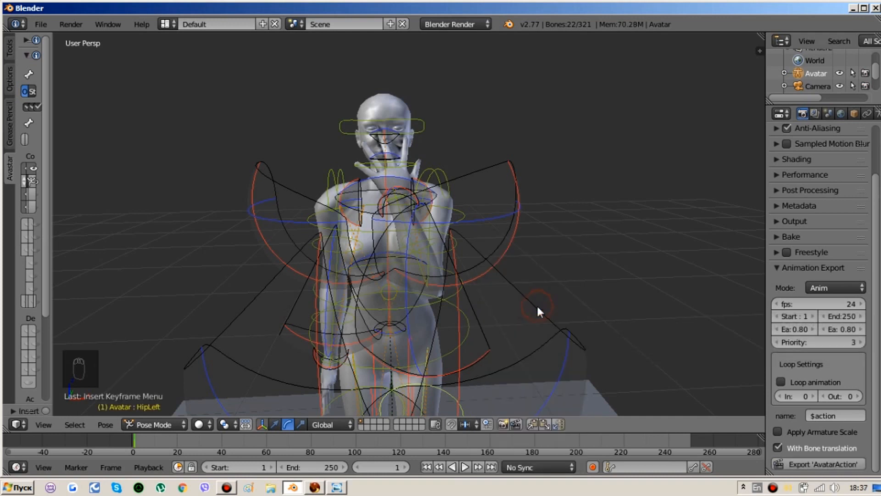
# - Set the animation export to BVH mode at 25 fps, with start frame 0 and end frame 0
pyautogui.click(826, 287)
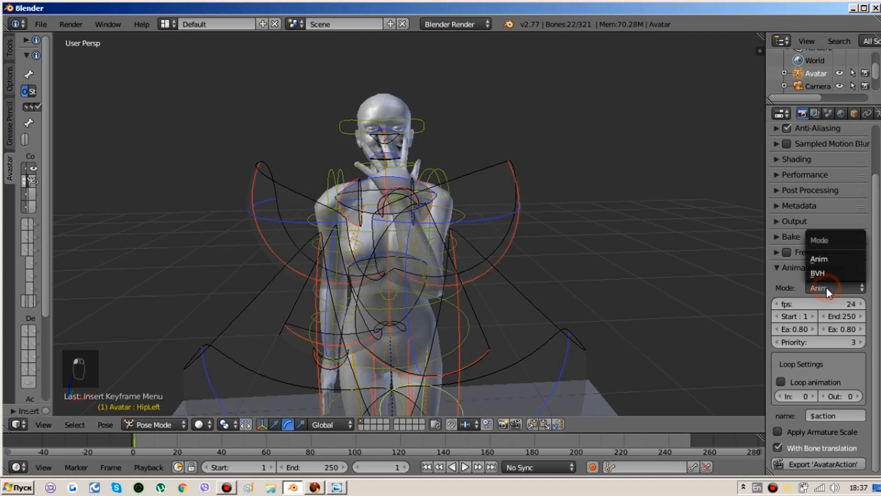
pyautogui.click(852, 274)
pyautogui.click(844, 305)
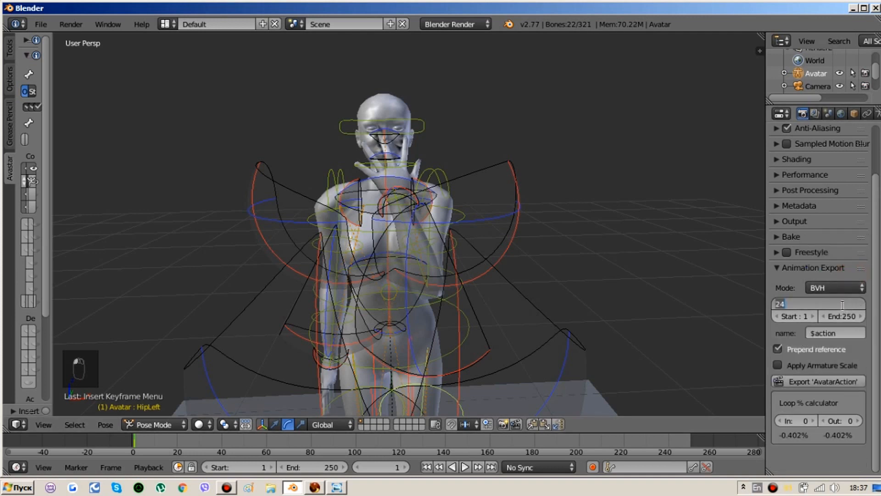
pyautogui.click(804, 316)
pyautogui.click(809, 316)
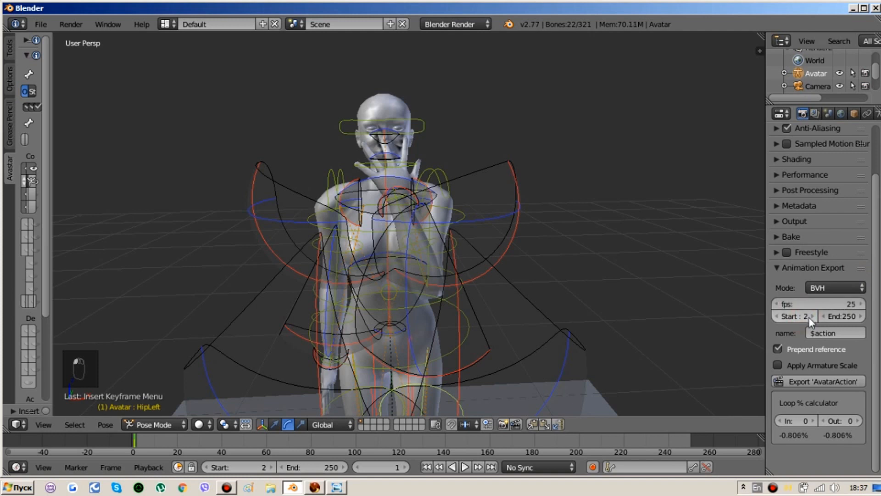
pyautogui.click(802, 316)
pyautogui.write('0')
pyautogui.click(842, 316)
pyautogui.write('0')
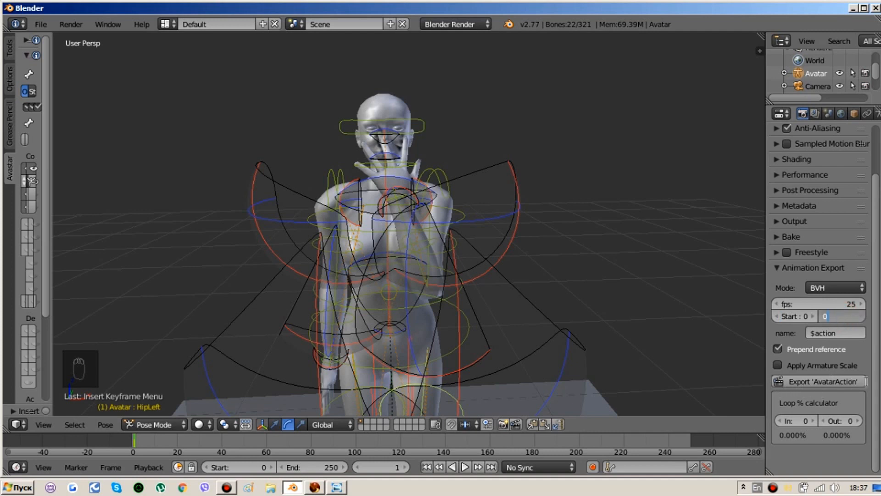
pyautogui.press('Return')
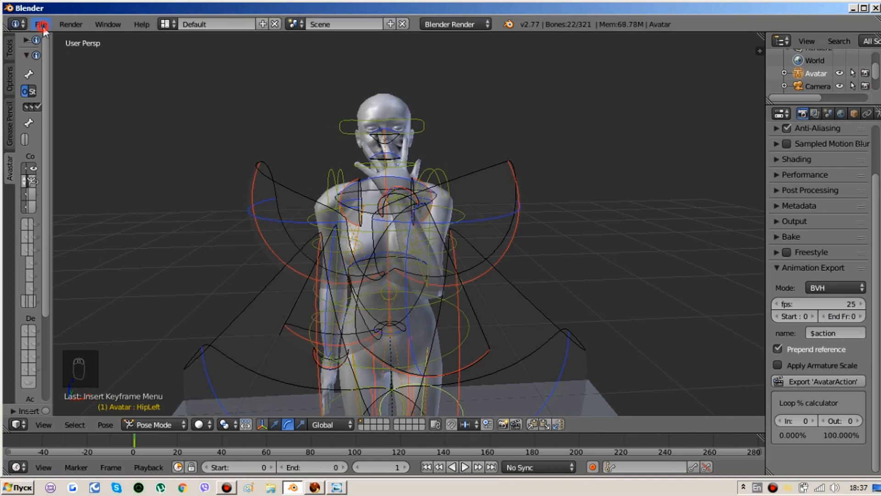
# - Save the Blender file as SL_pose_bento_stand5.blend in the SL_pose_bento folder, overwriting the existing file
pyautogui.click(42, 25)
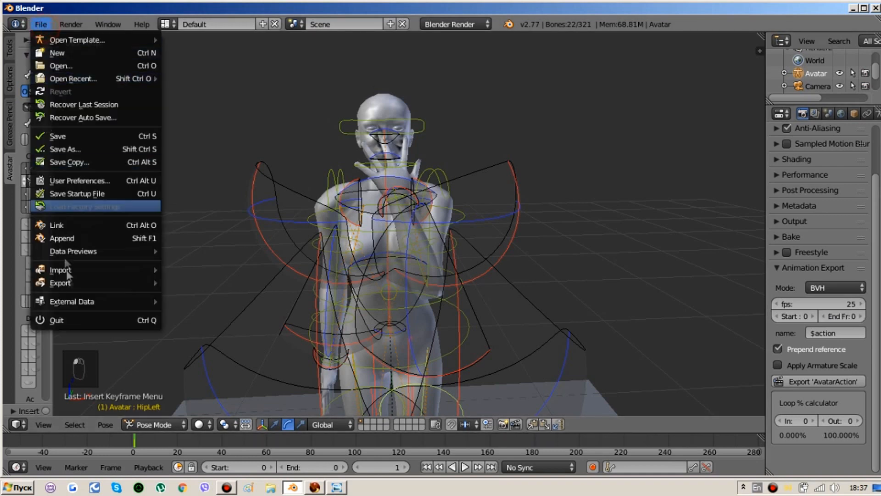
pyautogui.moveTo(72, 290)
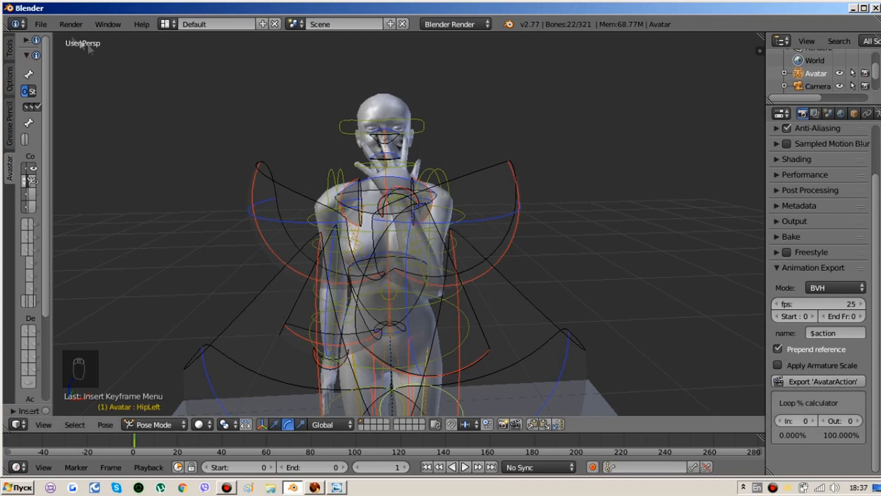
pyautogui.click(45, 23)
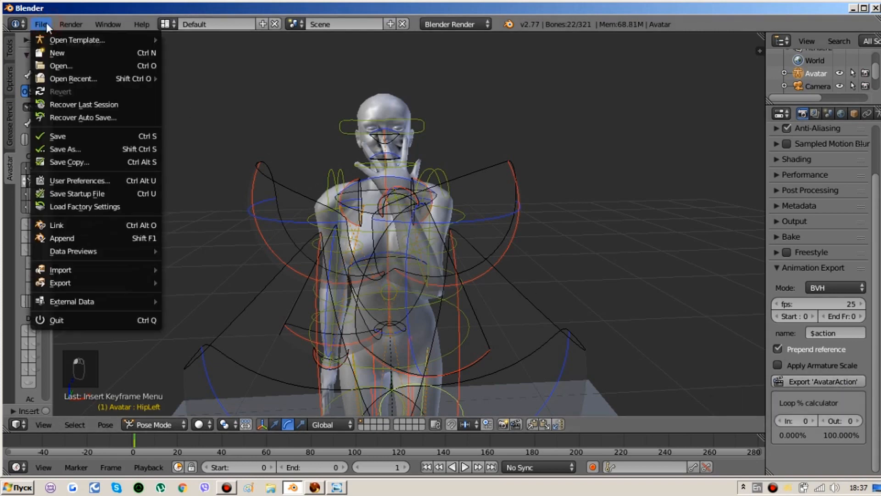
pyautogui.click(66, 135)
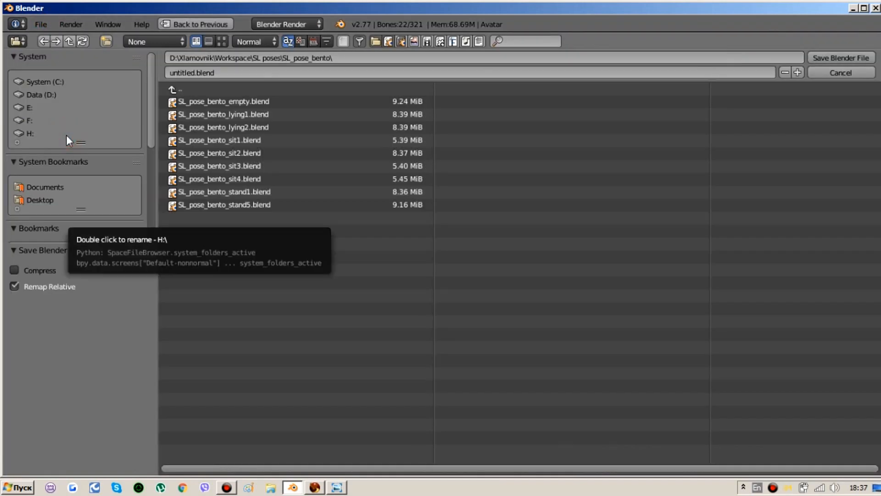
pyautogui.click(284, 209)
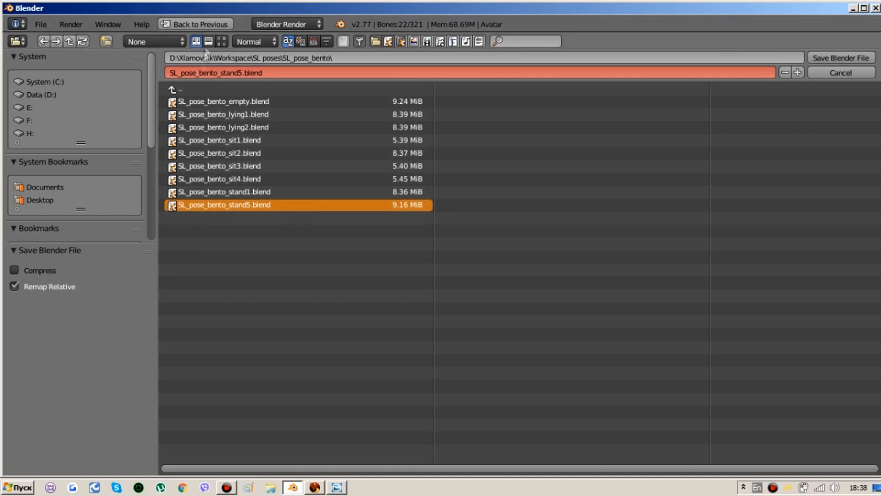
pyautogui.click(853, 57)
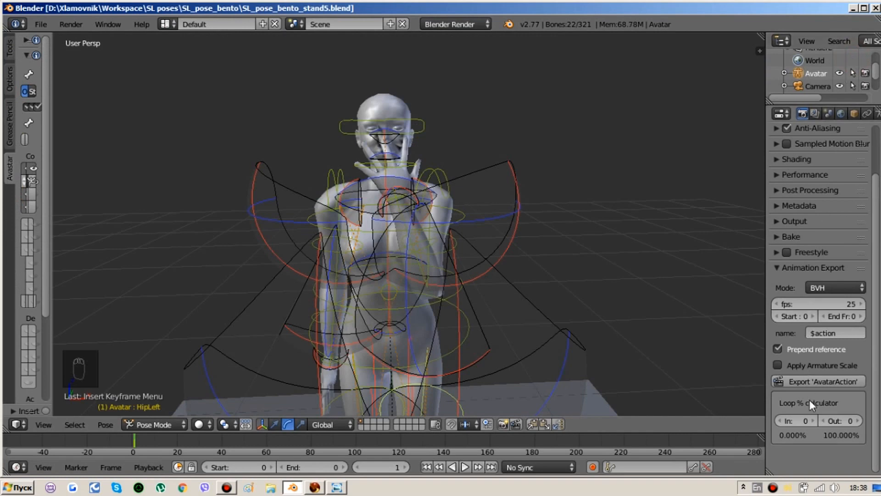
# - Export the avatar's animation as SL_pose_bento_stand5.bvh in the SL_pose_bento folder, overwriting the existing file
pyautogui.click(811, 381)
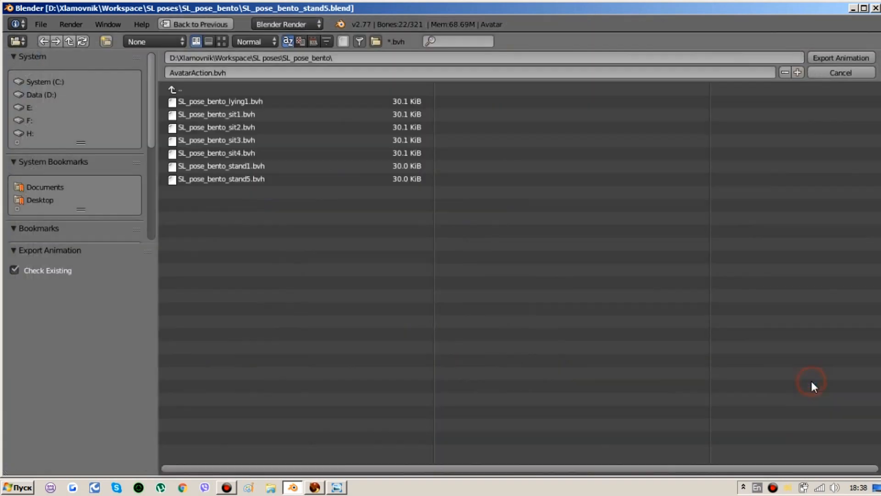
pyautogui.click(216, 181)
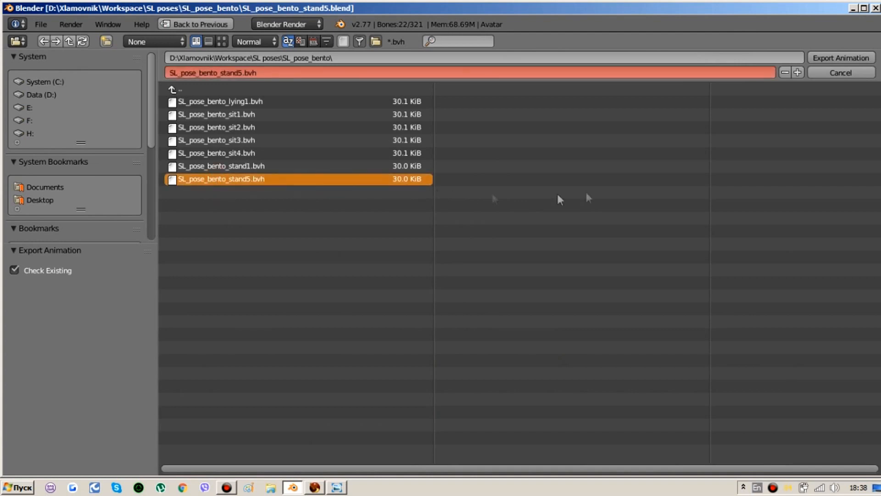
pyautogui.click(847, 57)
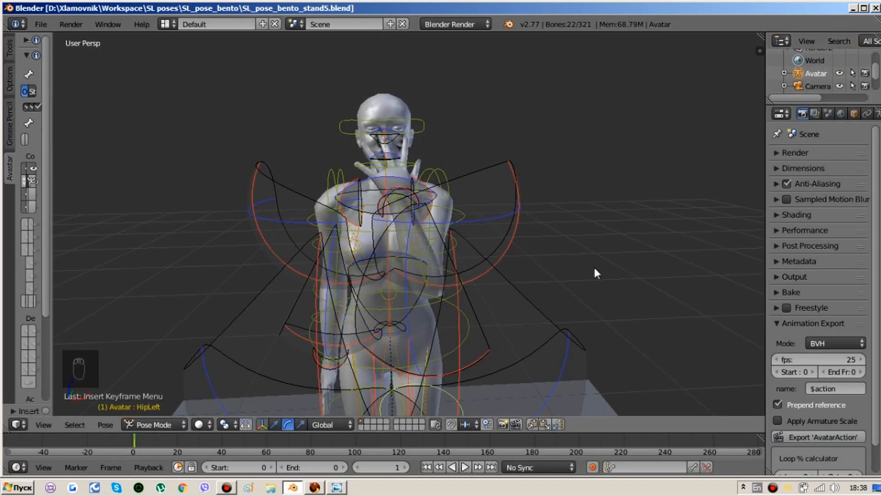
# - Switch to the Firestorm viewer, close the open animation window and show the avatar at full length
pyautogui.click(315, 486)
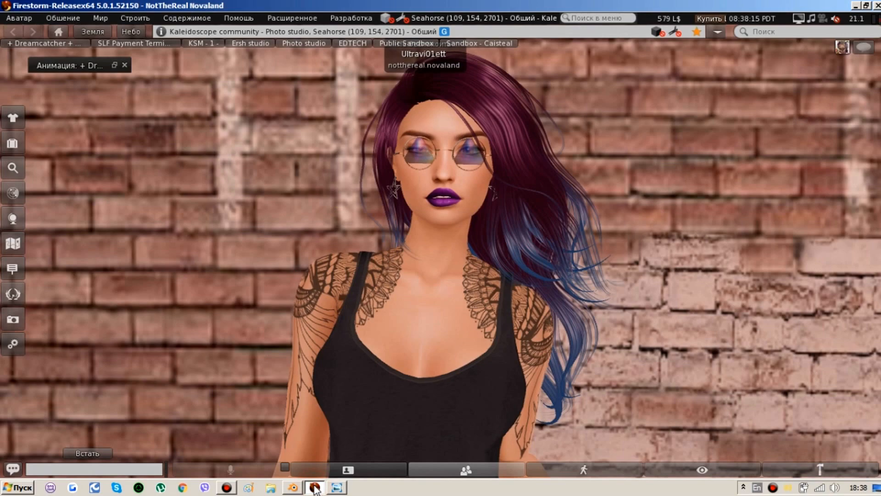
pyautogui.click(124, 65)
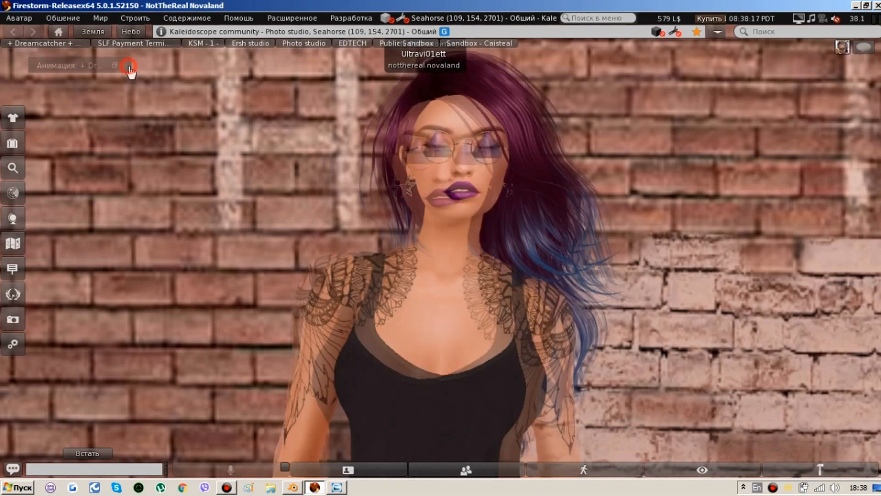
pyautogui.scroll(-6, 450, 312)
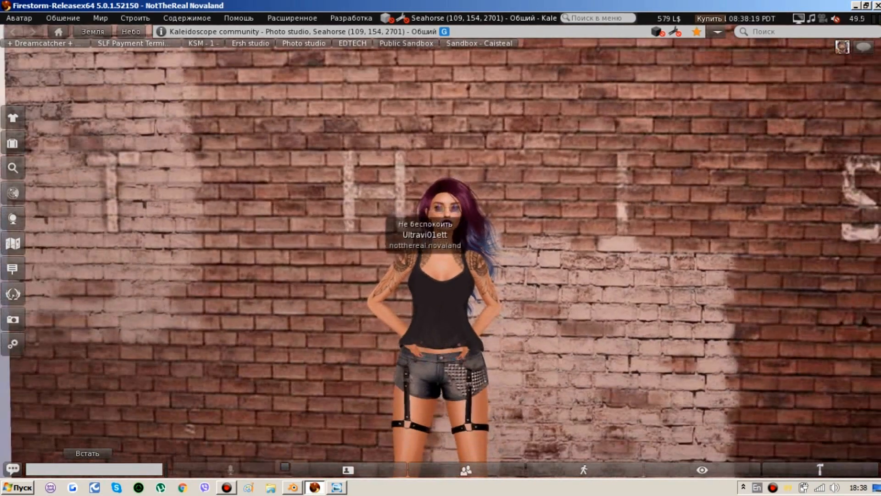
pyautogui.scroll(-4, 453, 312)
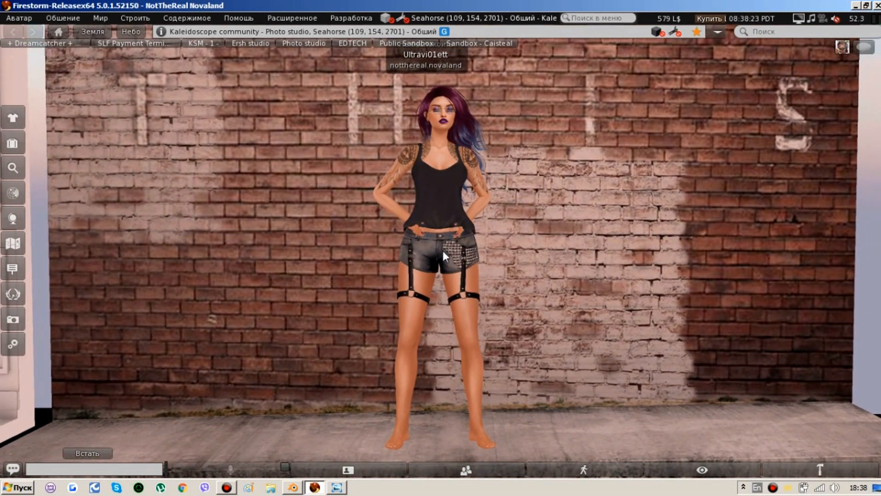
# - Frame the whole avatar and detach the upload options (Загрузить) as a floating window clear of it
pyautogui.keyDown('alt'); pyautogui.moveTo(446, 232); pyautogui.dragTo(441, 262); pyautogui.keyUp('alt')
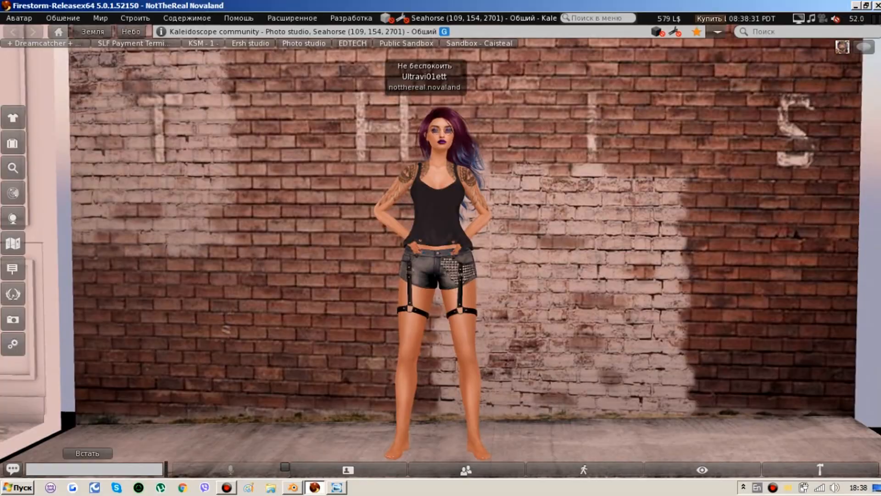
pyautogui.scroll(-4, 438, 253)
pyautogui.scroll(6, 437, 252)
pyautogui.keyDown('alt'); pyautogui.moveTo(439, 252); pyautogui.dragTo(443, 275); pyautogui.keyUp('alt')
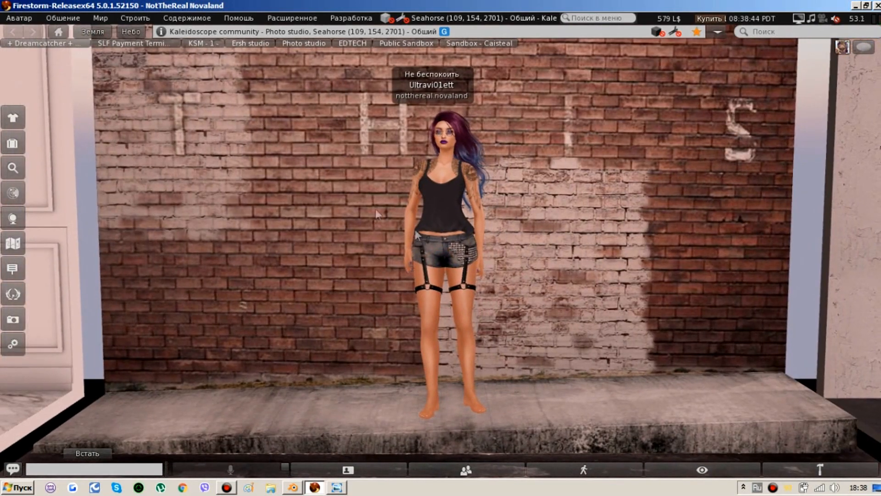
pyautogui.click(129, 20)
pyautogui.moveTo(136, 184)
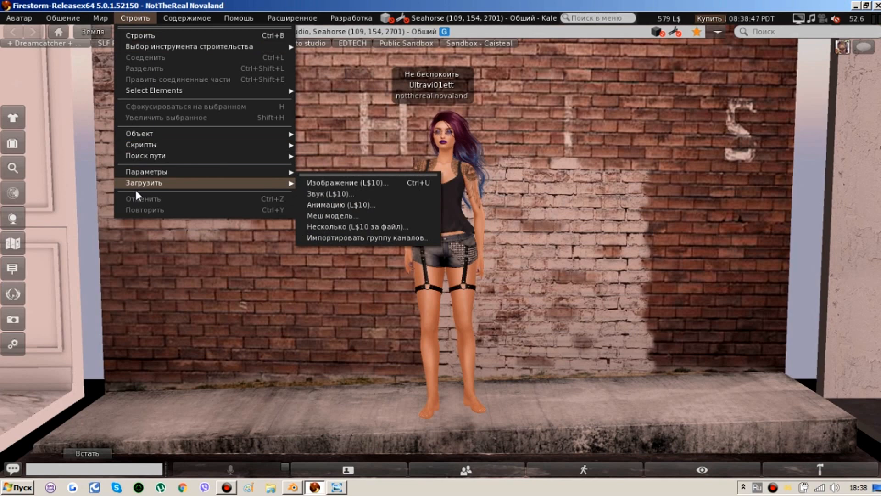
pyautogui.click(346, 173)
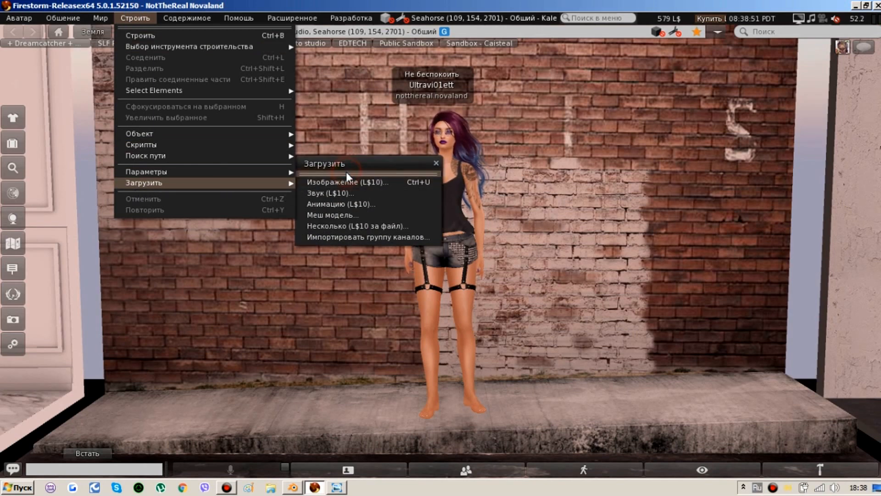
pyautogui.moveTo(395, 164); pyautogui.dragTo(761, 51)
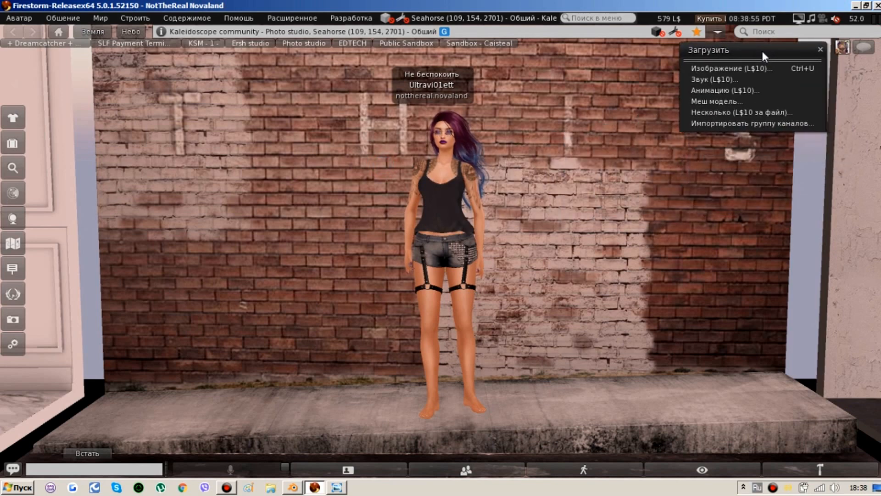
# - Load SL_pose_bento_stand5.bvh from the SL_pose_bento folder for animation upload
pyautogui.click(747, 89)
pyautogui.click(158, 184)
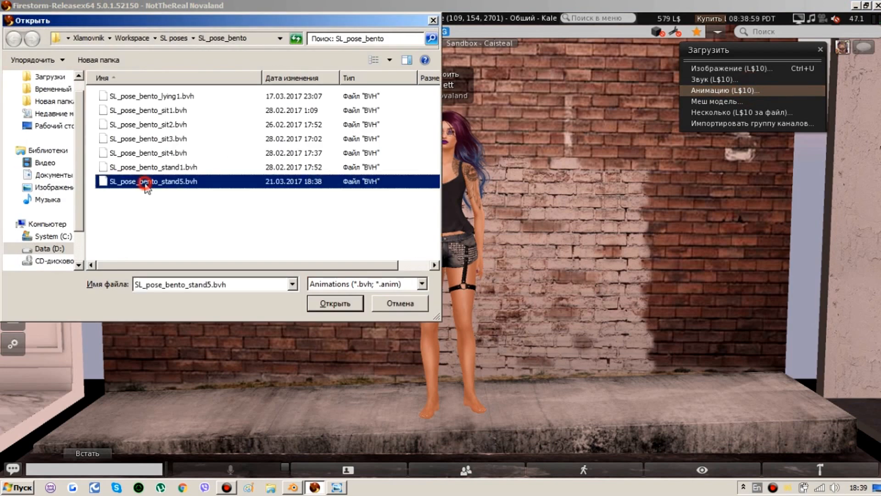
pyautogui.click(341, 304)
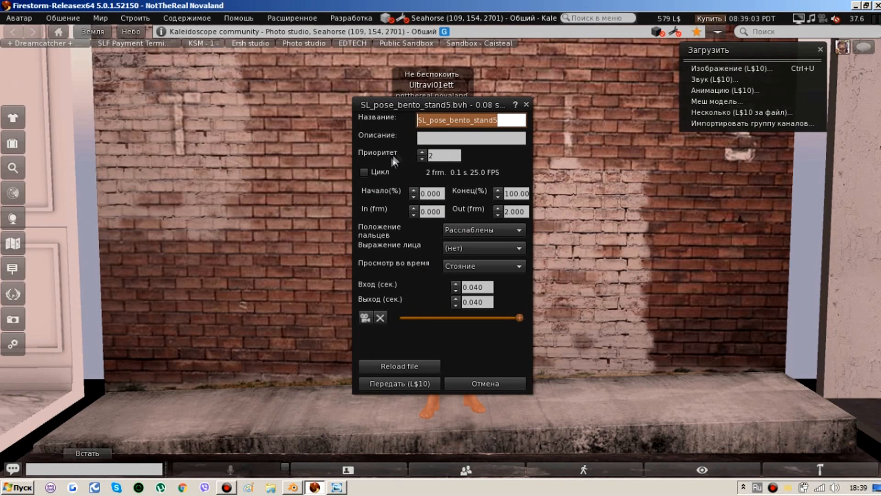
# - Enable looping (Цикл) for the animation and preview the pose, viewing the avatar's face and raised hand up close
pyautogui.click(380, 171)
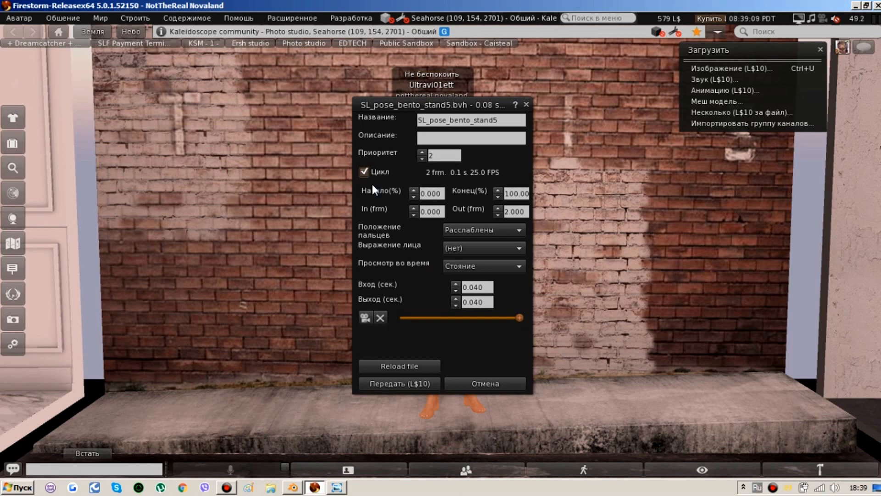
pyautogui.click(365, 318)
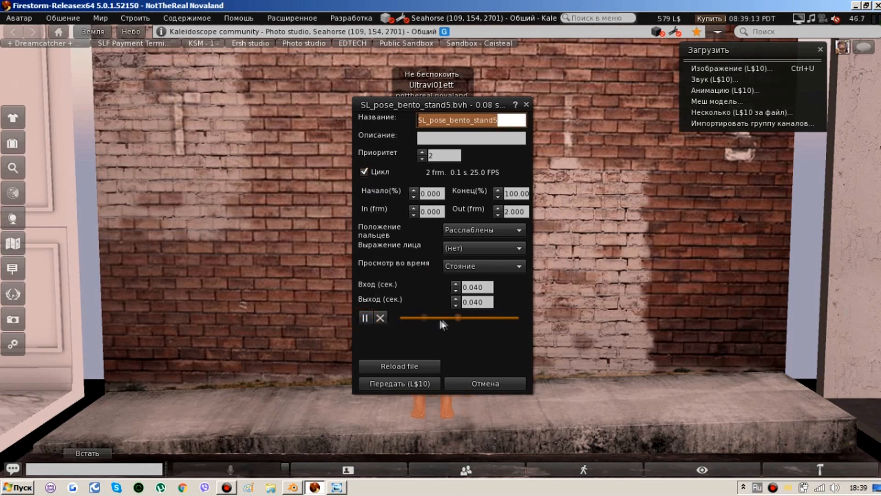
pyautogui.click(365, 318)
pyautogui.moveTo(474, 105); pyautogui.dragTo(769, 146)
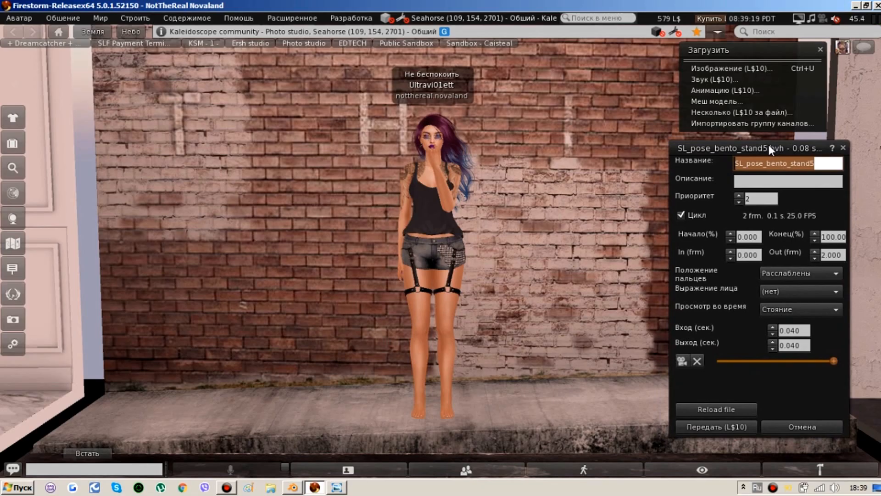
pyautogui.keyDown('alt'); pyautogui.moveTo(438, 168); pyautogui.dragTo(438, 103); pyautogui.keyUp('alt')
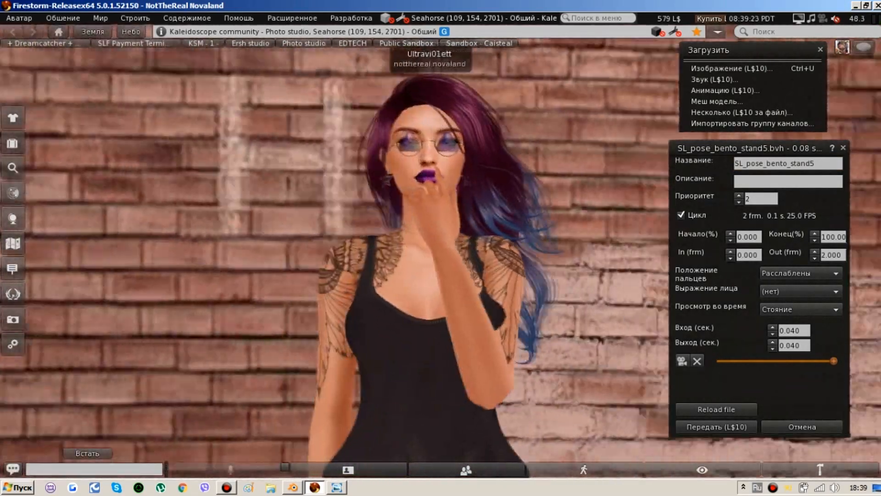
pyautogui.moveTo(448, 258)
pyautogui.keyDown('alt'); pyautogui.mouseDown()
pyautogui.moveTo(347, 258)
pyautogui.moveTo(449, 260)
pyautogui.mouseUp(); pyautogui.keyUp('alt')
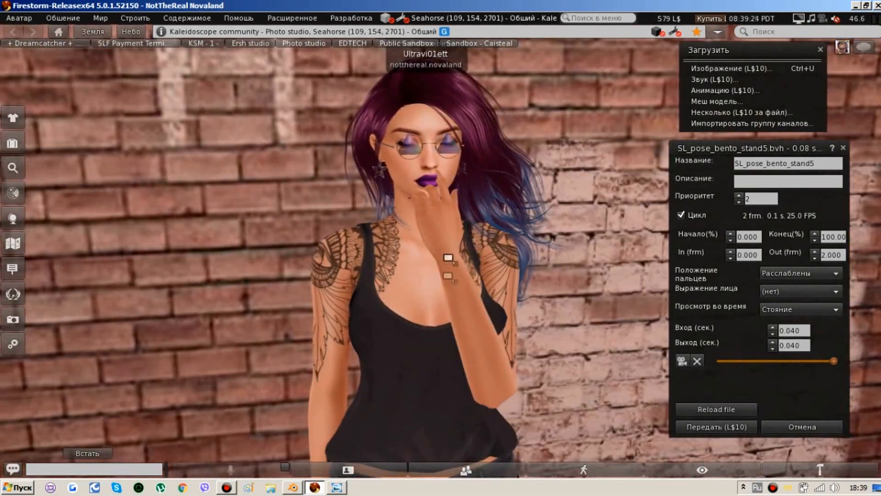
pyautogui.keyDown('alt'); pyautogui.moveTo(459, 292); pyautogui.dragTo(446, 253); pyautogui.keyUp('alt')
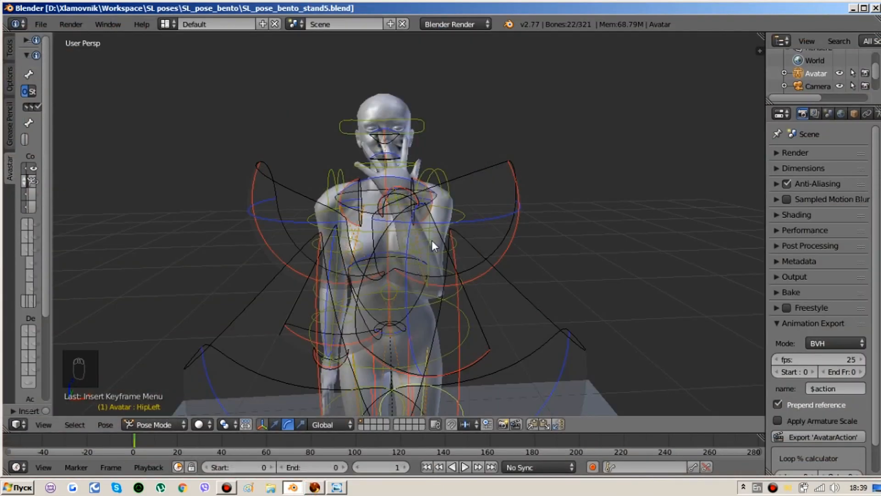
# - Switch to Blender and slightly rotate the left upper arm and left collar bone to correct the hand's position at the mouth
pyautogui.rightClick(431, 238)
pyautogui.moveTo(433, 257)
pyautogui.mouseDown(button='middle')
pyautogui.moveTo(355, 247)
pyautogui.moveTo(407, 256)
pyautogui.moveTo(439, 246)
pyautogui.mouseUp(button='middle')
pyautogui.moveTo(454, 166); pyautogui.dragTo(452, 156)
pyautogui.moveTo(423, 248); pyautogui.dragTo(328, 188, button='middle')
pyautogui.rightClick(353, 173)
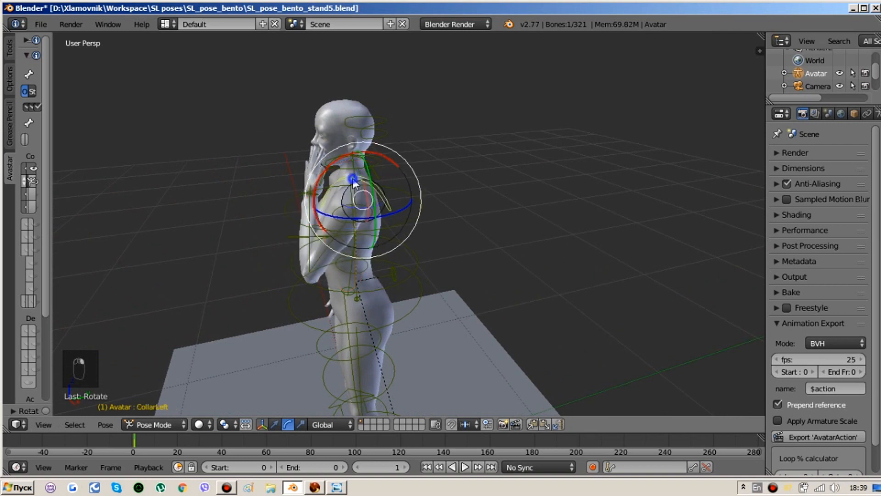
pyautogui.moveTo(347, 155); pyautogui.dragTo(351, 152)
pyautogui.rightClick(309, 226)
pyautogui.moveTo(346, 217); pyautogui.dragTo(462, 209, button='middle')
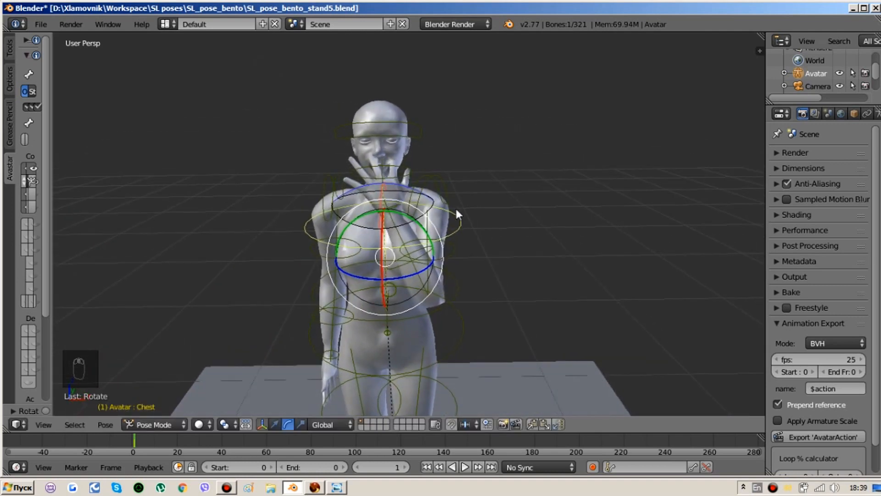
# - Insert a LocRot keyframe for all bones of the adjusted pose
pyautogui.press('a')
pyautogui.press('a')
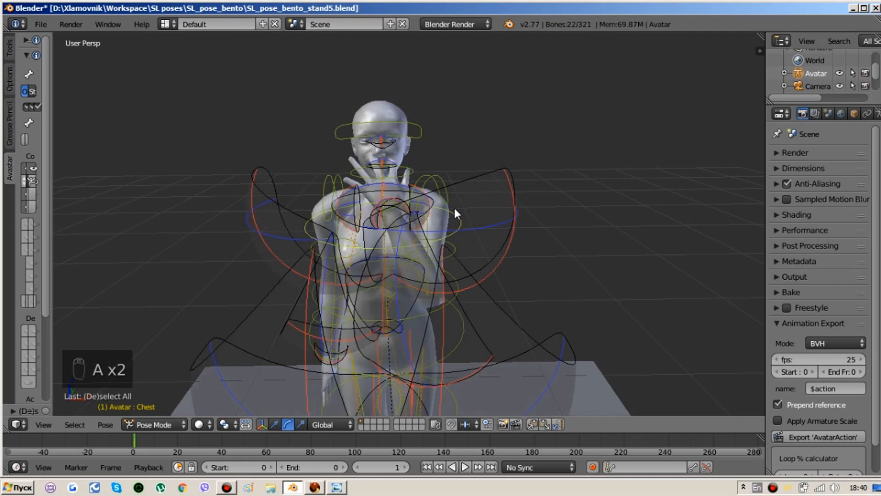
pyautogui.press('i')
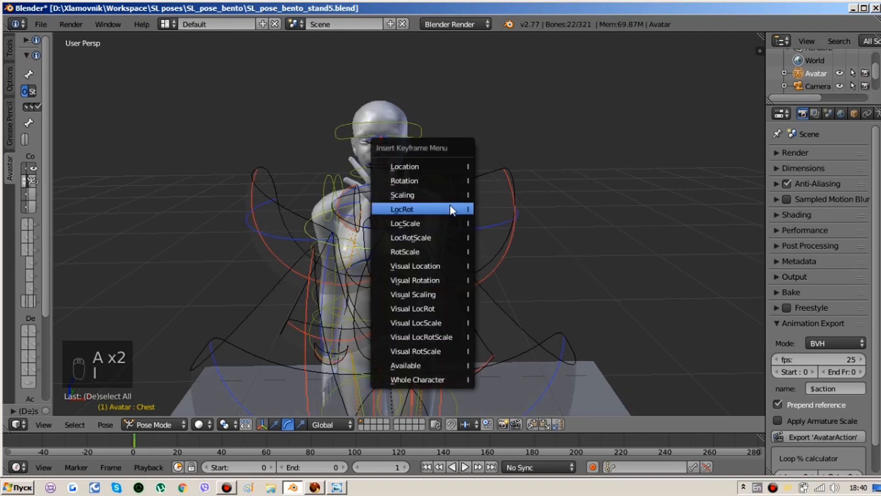
pyautogui.click(450, 209)
# - Export the avatar's animation over the existing SL_pose_bento_stand5.bvh in the SL_pose_bento folder
pyautogui.click(839, 437)
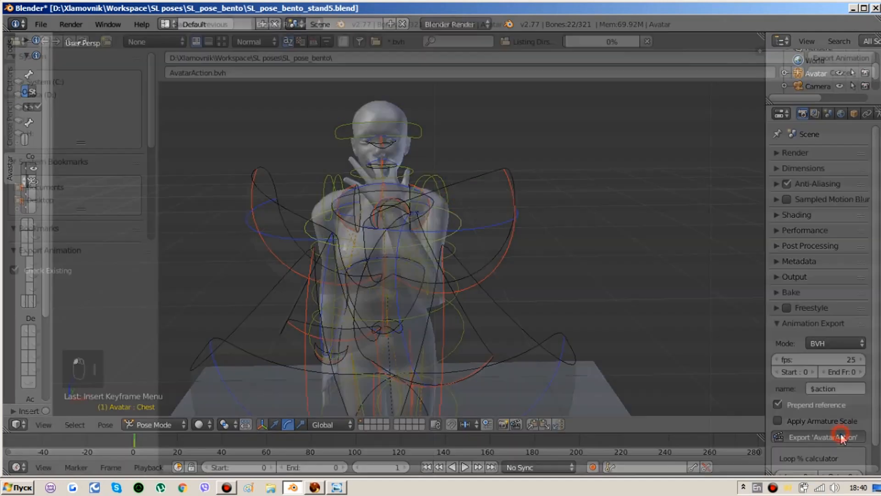
pyautogui.click(188, 181)
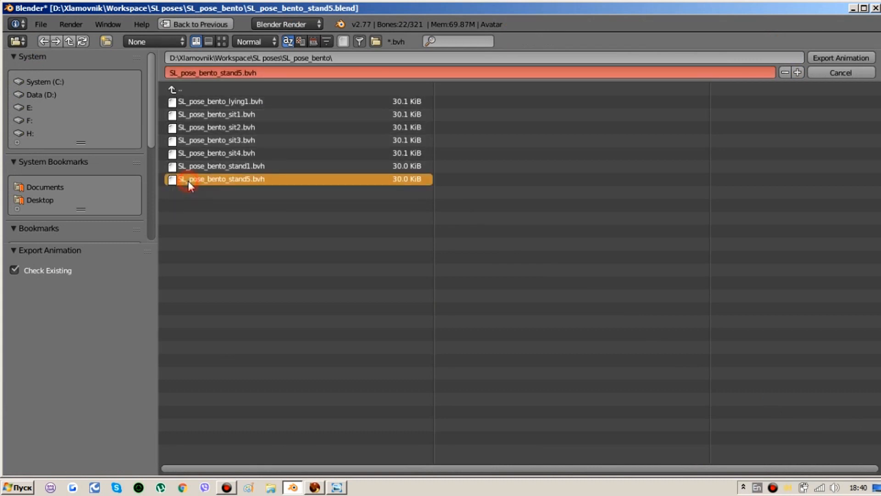
pyautogui.doubleClick(321, 177)
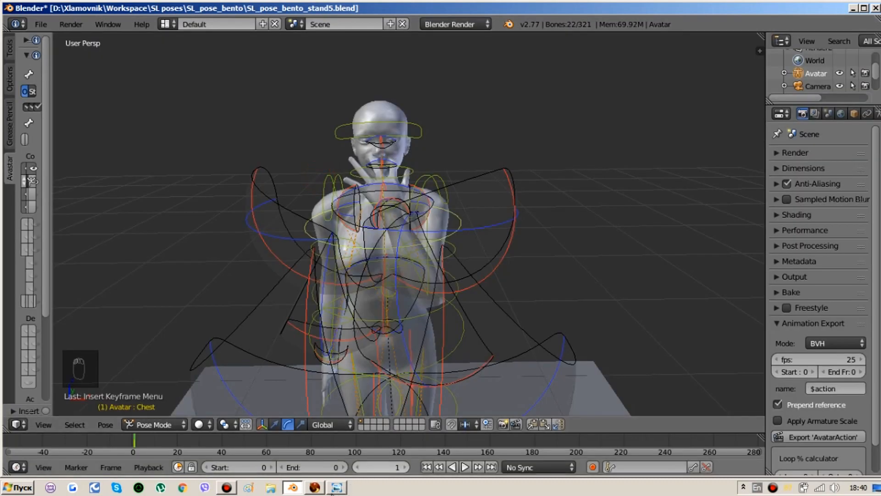
# - Switch to Firestorm, reload the animation file and preview the updated pose around the mouth and hand
pyautogui.click(315, 486)
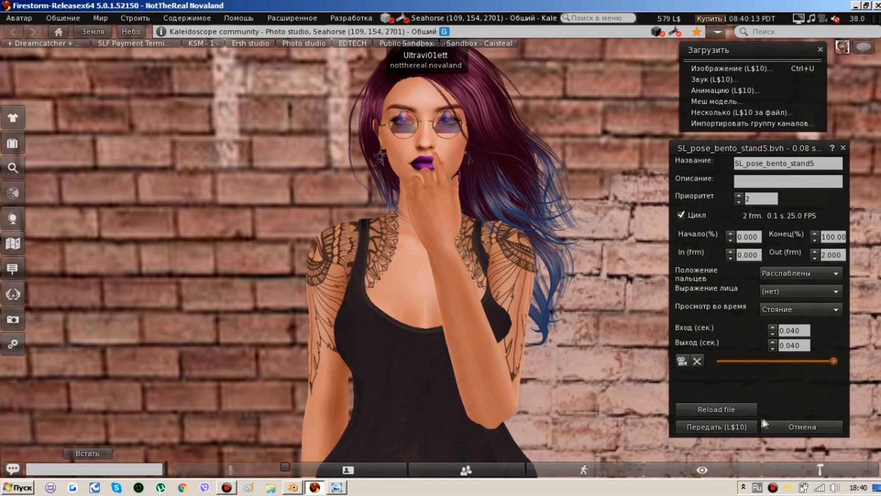
pyautogui.click(733, 410)
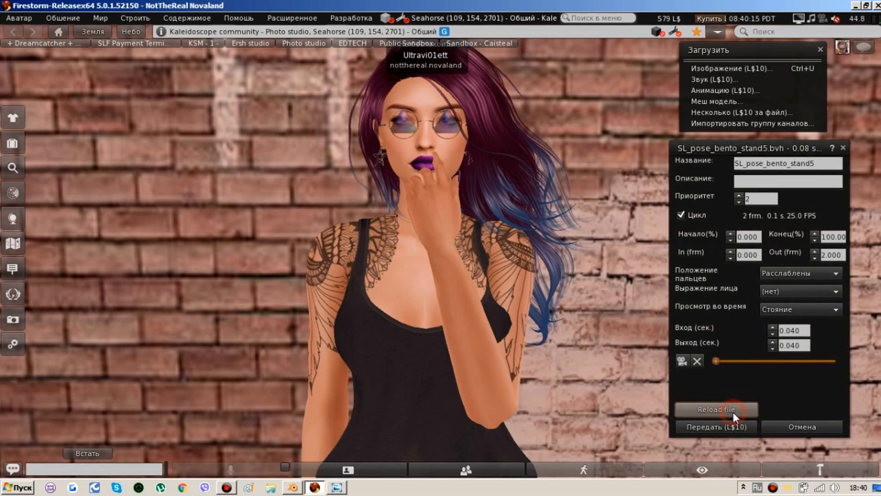
pyautogui.click(681, 361)
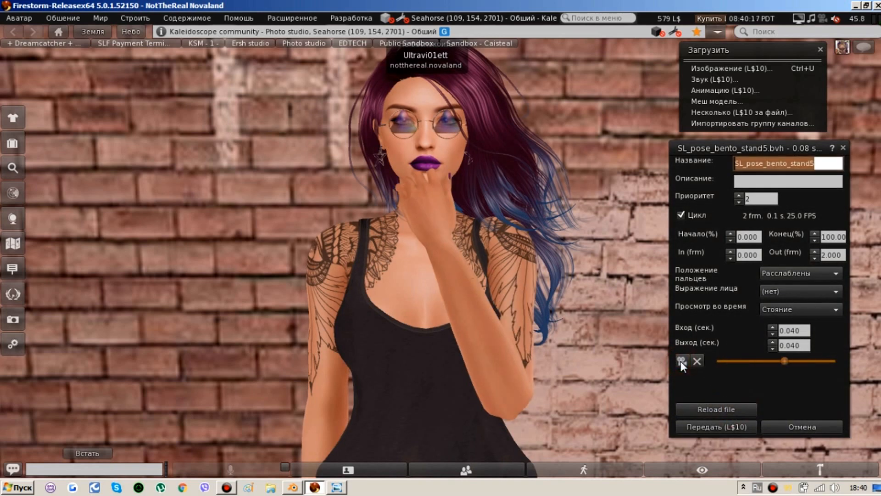
pyautogui.keyDown('alt'); pyautogui.moveTo(455, 274); pyautogui.dragTo(427, 202); pyautogui.keyUp('alt')
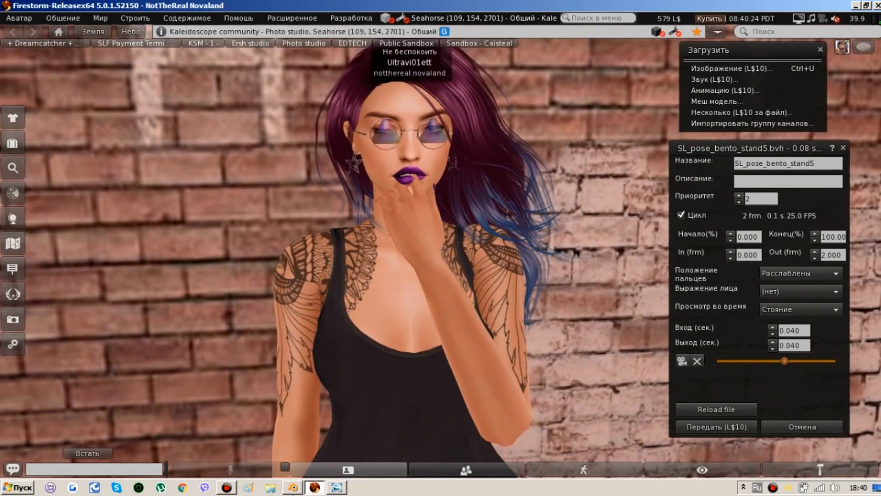
# - Switch to Blender, swing the left upper arm slightly outward and rotate the left wrist
pyautogui.click(293, 487)
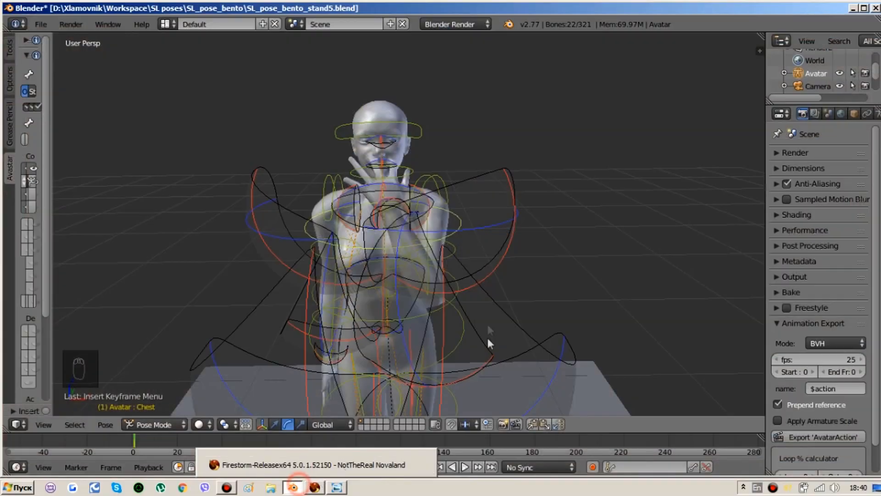
pyautogui.rightClick(432, 226)
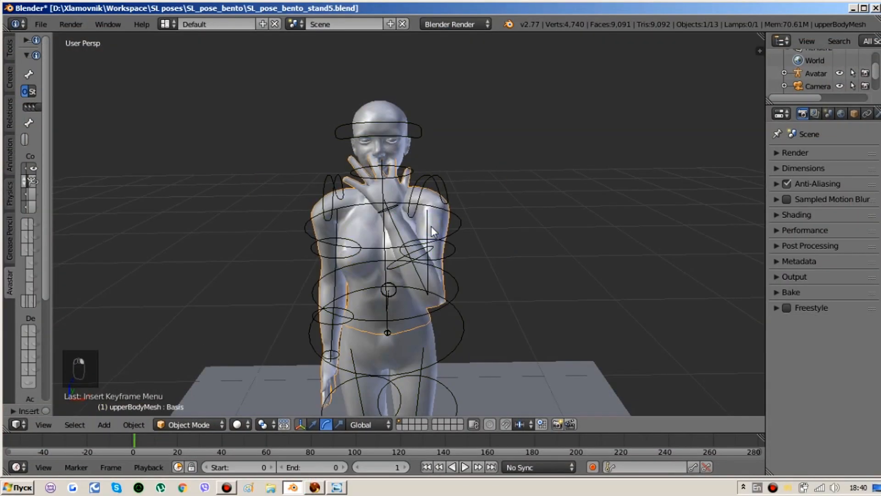
pyautogui.rightClick(426, 214)
pyautogui.moveTo(457, 180); pyautogui.dragTo(461, 162)
pyautogui.rightClick(386, 220)
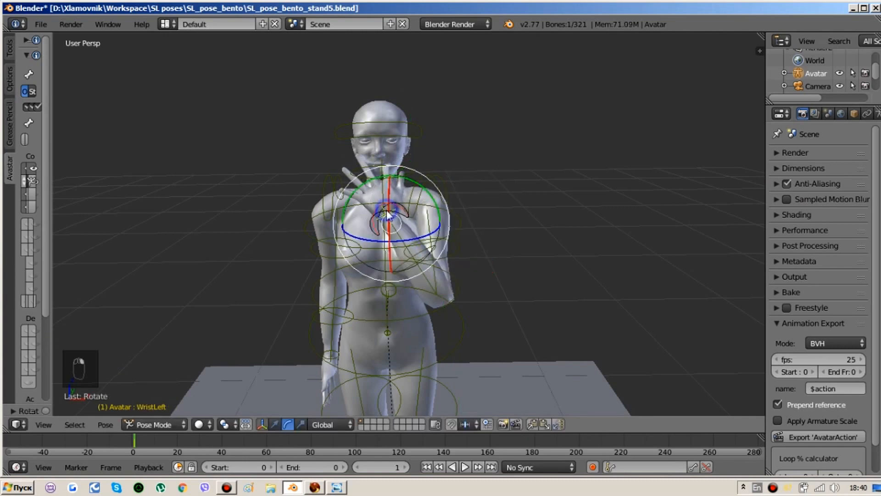
pyautogui.moveTo(386, 220); pyautogui.dragTo(261, 178, button='middle')
pyautogui.moveTo(271, 162); pyautogui.dragTo(249, 166)
# - Key location and rotation (LocRot) on every bone and re-export the pose over SL_pose_bento_stand5.bvh
pyautogui.press('a')
pyautogui.press('a')
pyautogui.press('a')
pyautogui.press('i')
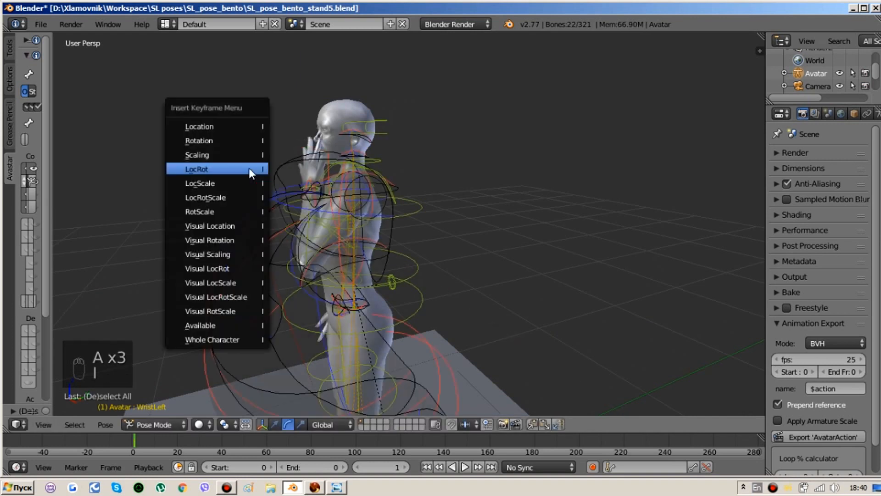
pyautogui.click(248, 169)
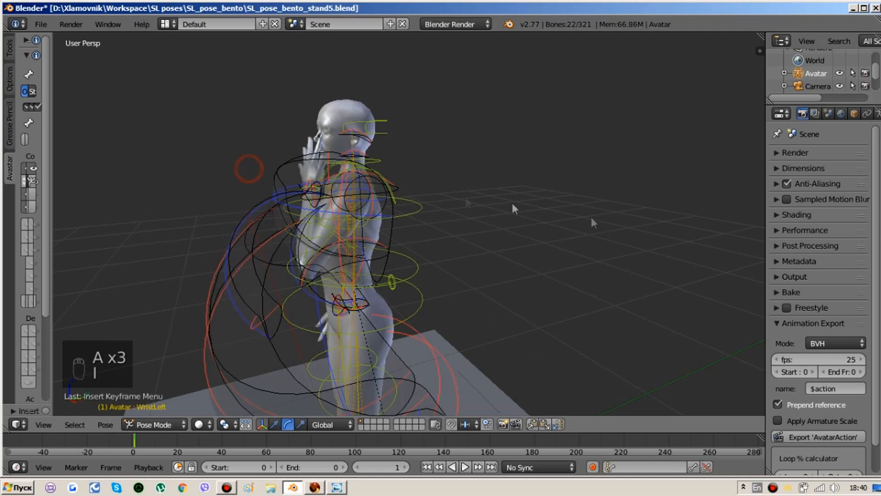
pyautogui.click(849, 437)
pyautogui.doubleClick(310, 179)
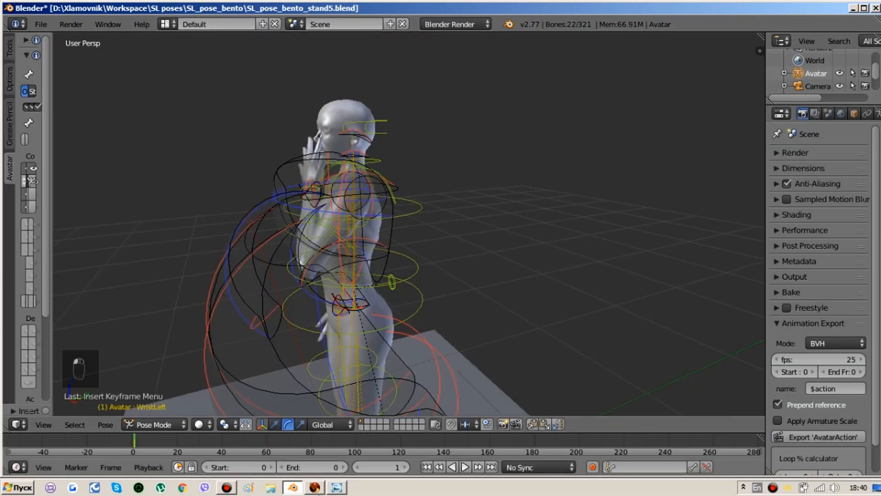
# - Return to Firestorm, reload the re-exported BVH and play its preview, orbiting around the avatar's face
pyautogui.click(314, 489)
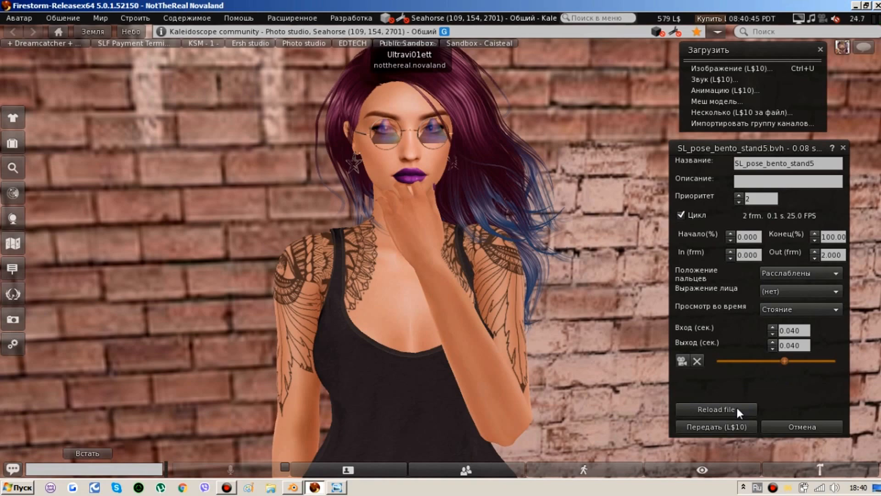
pyautogui.click(735, 406)
pyautogui.click(683, 361)
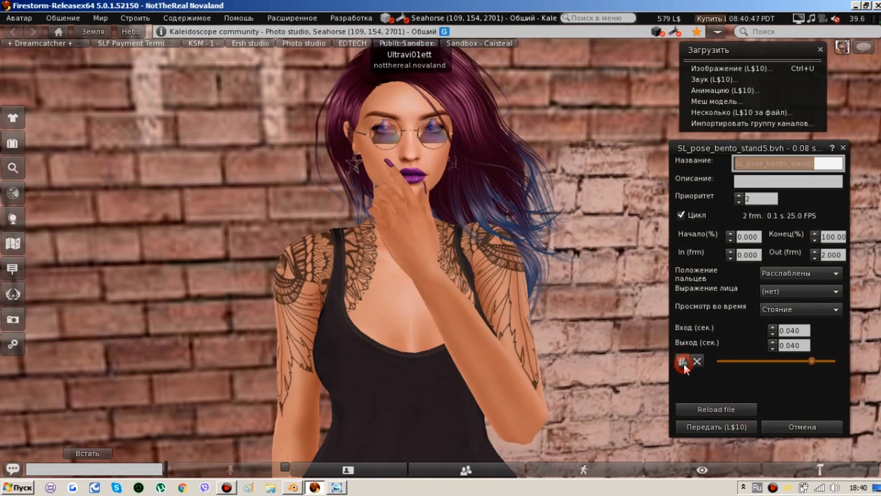
pyautogui.keyDown('ctrl'); pyautogui.keyDown('alt'); pyautogui.moveTo(406, 252); pyautogui.dragTo(446, 250); pyautogui.keyUp('alt'); pyautogui.keyUp('ctrl')
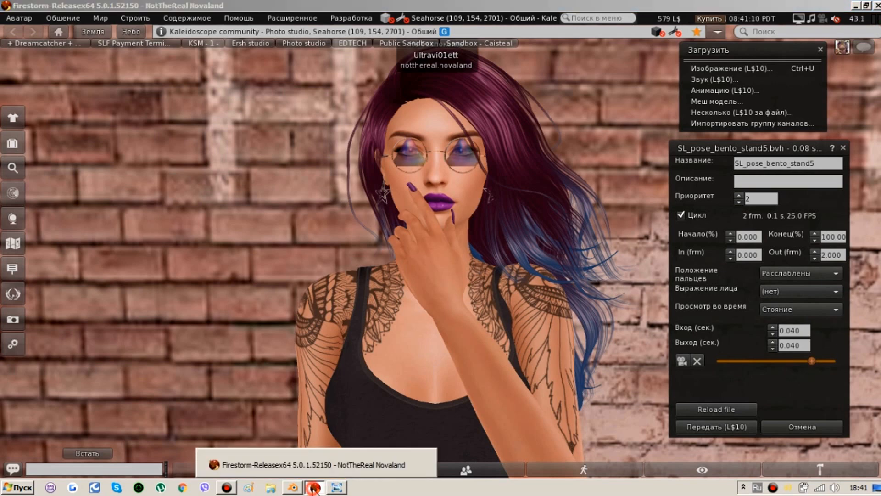
# - Switch to Blender, save SL_pose_bento_stand5.blend and view the character from the front
pyautogui.click(293, 488)
pyautogui.click(46, 25)
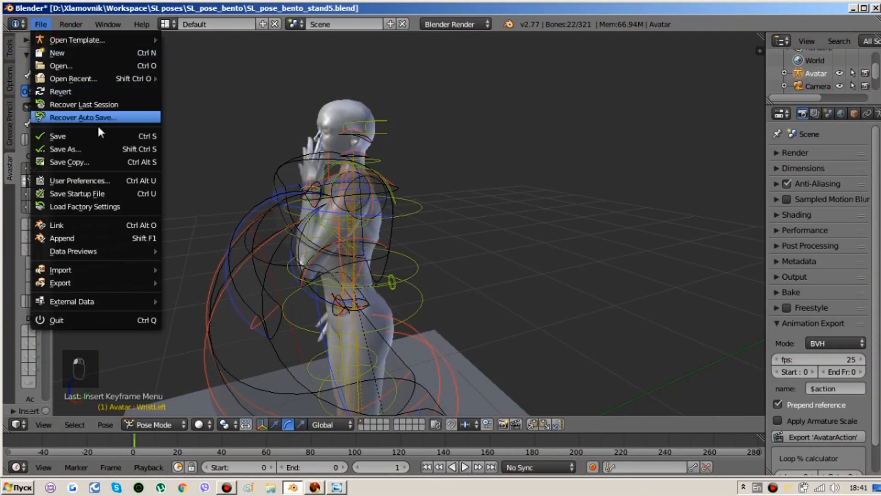
pyautogui.click(98, 133)
pyautogui.moveTo(342, 259); pyautogui.dragTo(387, 270, button='middle')
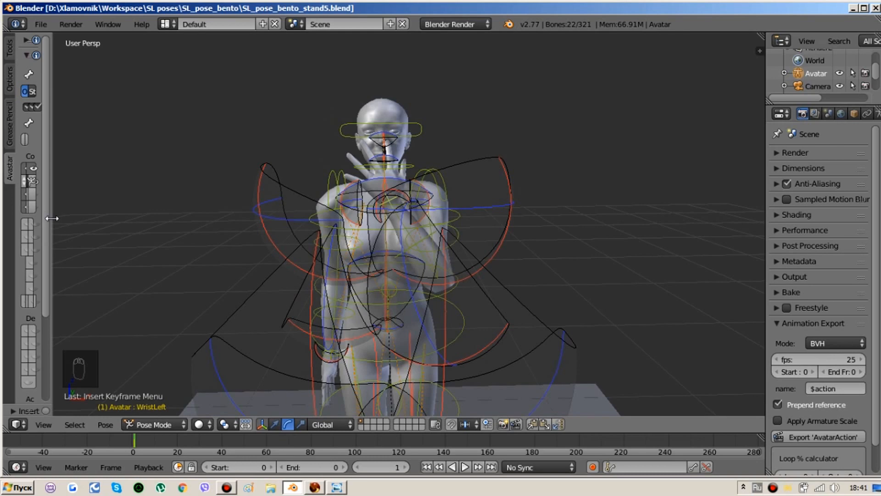
# - Show the Hands control bone group in Avastar's rig display and save the blend file
pyautogui.moveTo(52, 218); pyautogui.dragTo(132, 207)
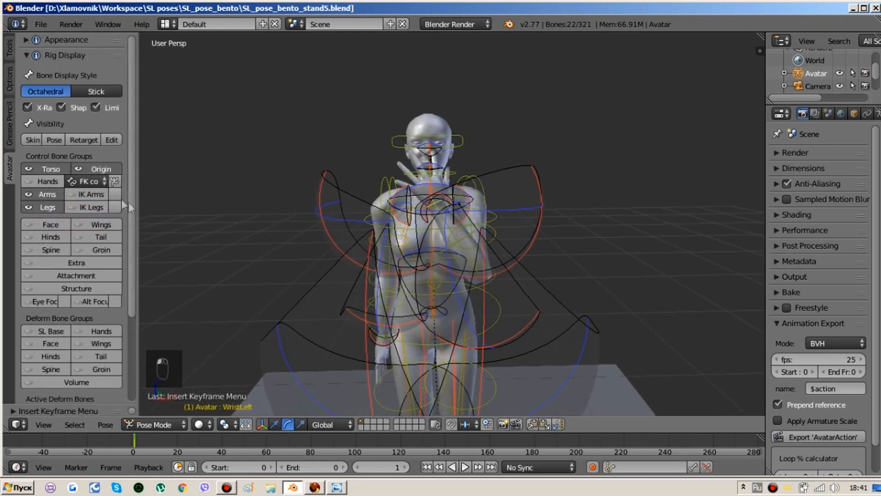
pyautogui.click(43, 181)
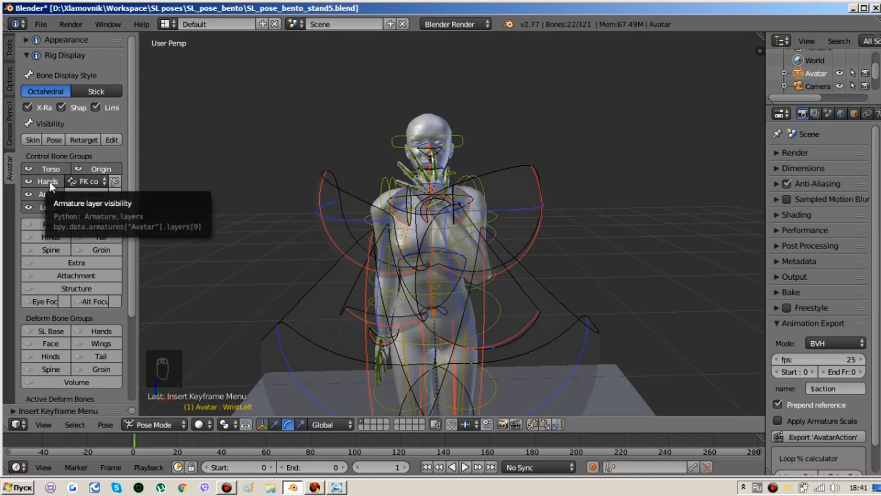
pyautogui.moveTo(134, 197); pyautogui.dragTo(3, 197)
pyautogui.click(41, 23)
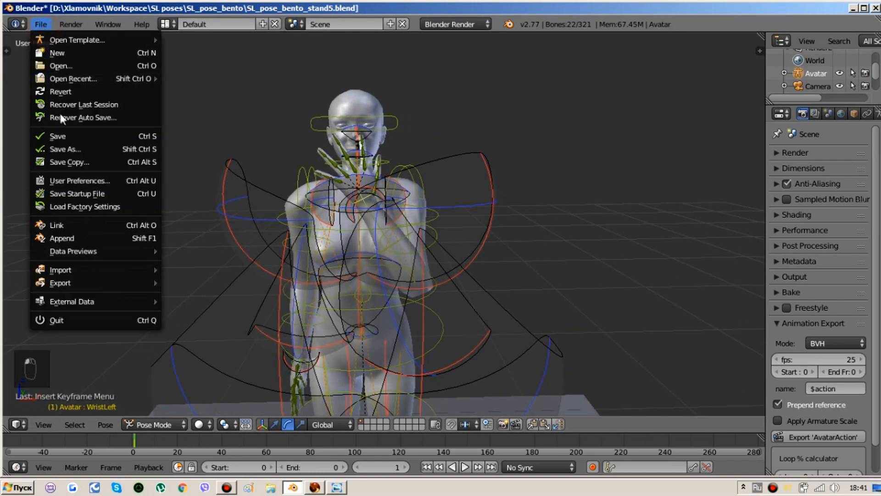
pyautogui.click(59, 133)
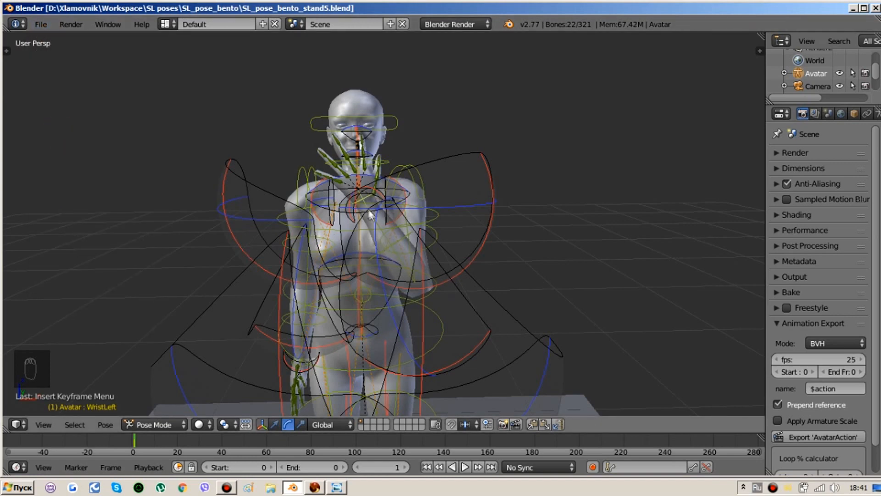
# - Try the base bones of the left hand's fingers and leave the middle finger's base bone, HandMiddle1Left, selected in a close view
pyautogui.scroll(2, 365, 222)
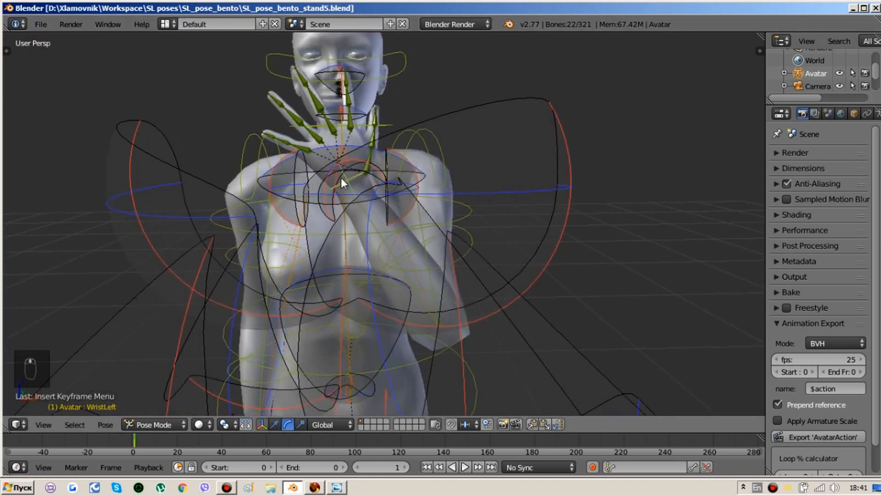
pyautogui.scroll(1, 341, 178)
pyautogui.rightClick(398, 225)
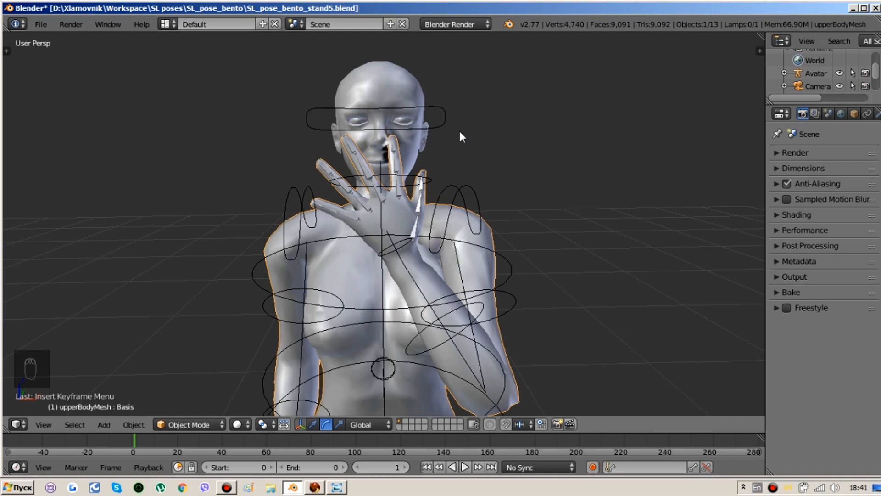
pyautogui.rightClick(384, 203)
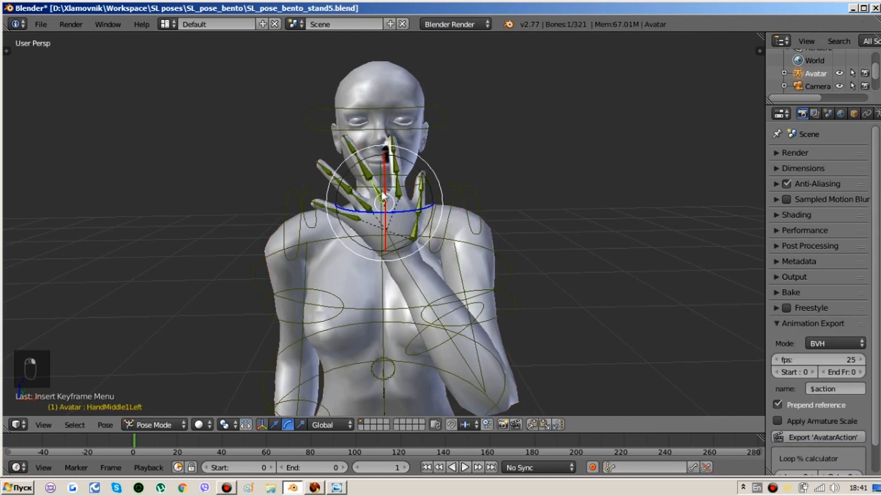
pyautogui.rightClick(368, 210)
pyautogui.rightClick(399, 198)
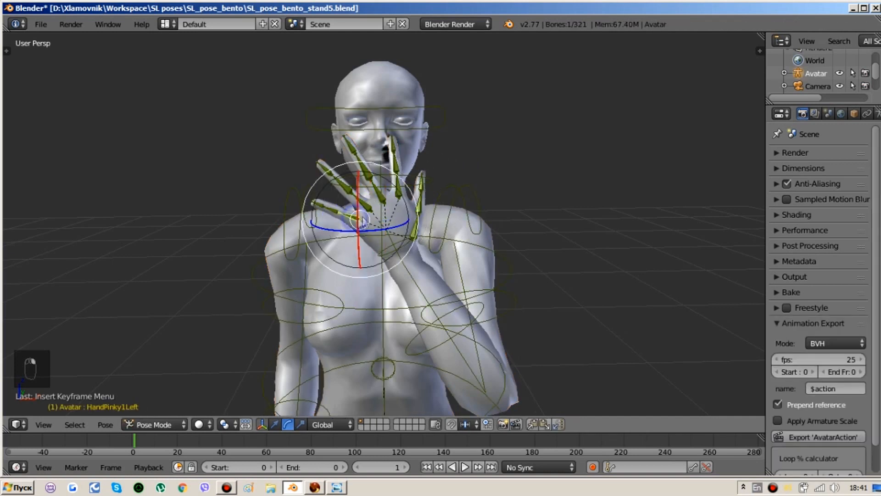
pyautogui.rightClick(413, 236)
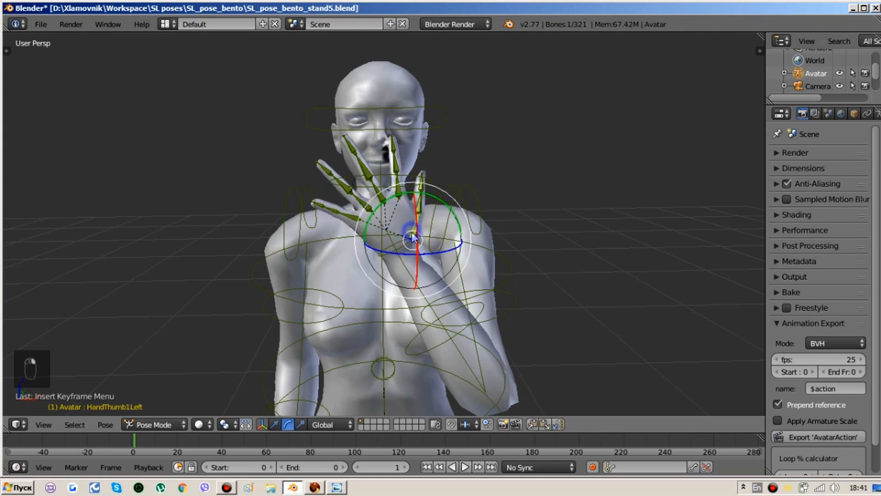
pyautogui.scroll(5, 393, 224)
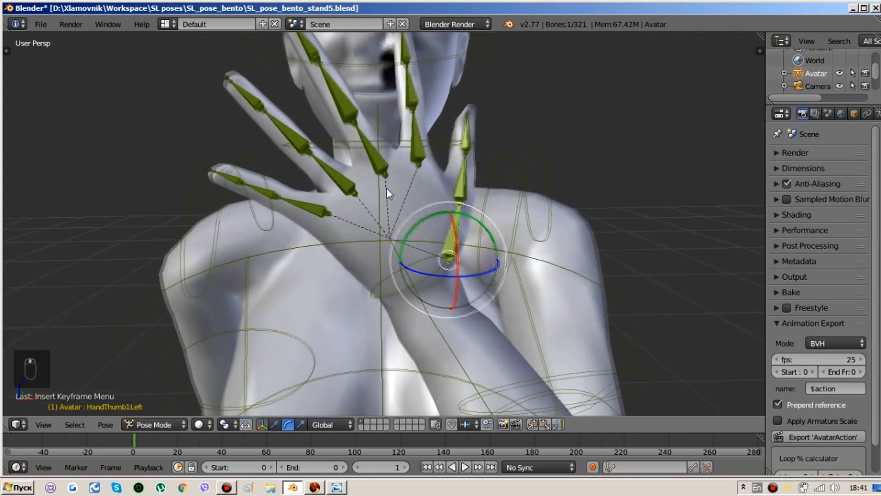
pyautogui.moveTo(397, 163); pyautogui.dragTo(381, 237, button='middle')
pyautogui.rightClick(376, 242)
pyautogui.moveTo(421, 238); pyautogui.dragTo(410, 236, button='middle')
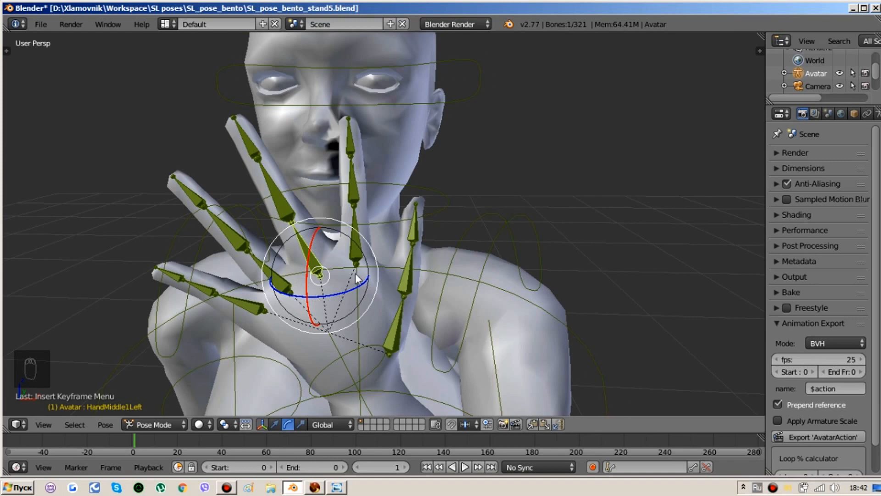
pyautogui.moveTo(332, 268); pyautogui.dragTo(390, 271, button='middle')
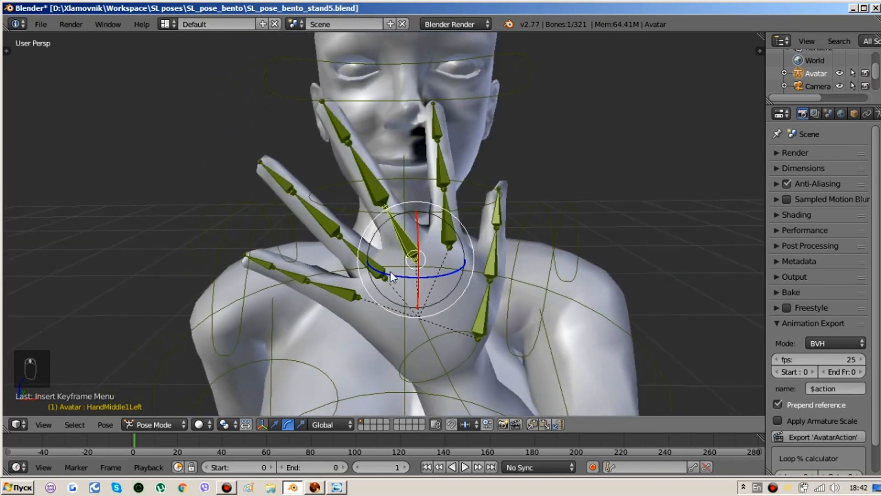
# - Try rotating the left middle finger's base bone and undo each attempt
pyautogui.moveTo(444, 273); pyautogui.dragTo(428, 282)
pyautogui.moveTo(429, 282); pyautogui.dragTo(418, 263, button='middle')
pyautogui.hotkey('ctrl', 'z')
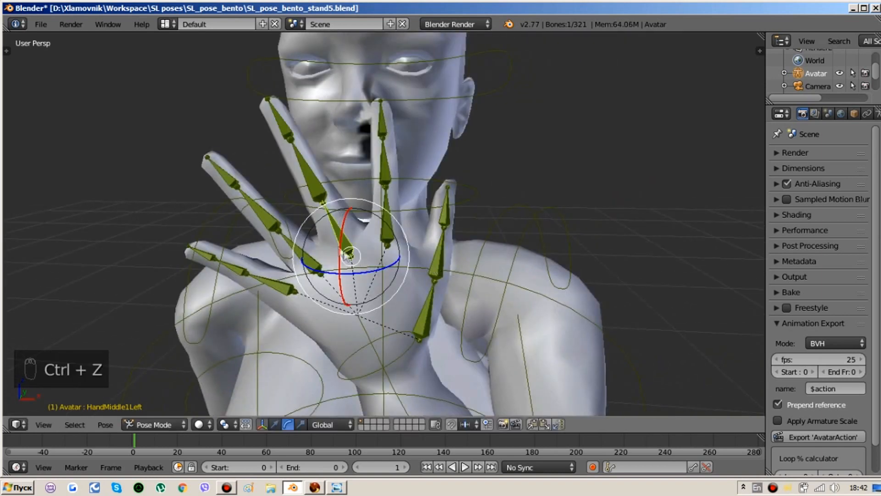
pyautogui.moveTo(343, 247)
pyautogui.mouseDown()
pyautogui.moveTo(354, 221)
pyautogui.moveTo(375, 225)
pyautogui.moveTo(327, 250)
pyautogui.mouseUp()
pyautogui.hotkey('ctrl', 'z')
# - Rotate the left middle finger's base bone sideways so the finger lies close to the index finger
pyautogui.moveTo(381, 271); pyautogui.dragTo(361, 274)
pyautogui.moveTo(361, 274); pyautogui.dragTo(612, 207, button='middle')
pyautogui.moveTo(613, 207); pyautogui.dragTo(556, 212)
pyautogui.moveTo(556, 212); pyautogui.dragTo(466, 211, button='middle')
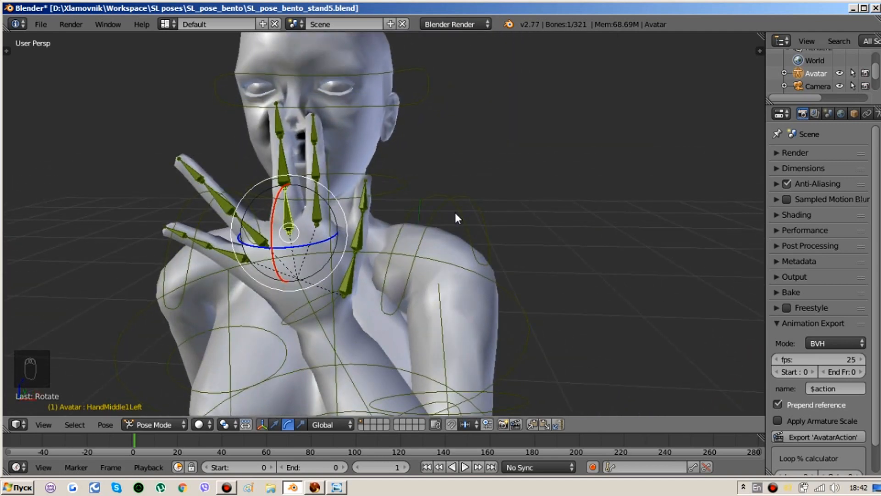
# - Key location and rotation (LocRot) on all bones including the hands and re-export the pose over SL_pose_bento_stand5.bvh
pyautogui.press('a')
pyautogui.press('a')
pyautogui.press('i')
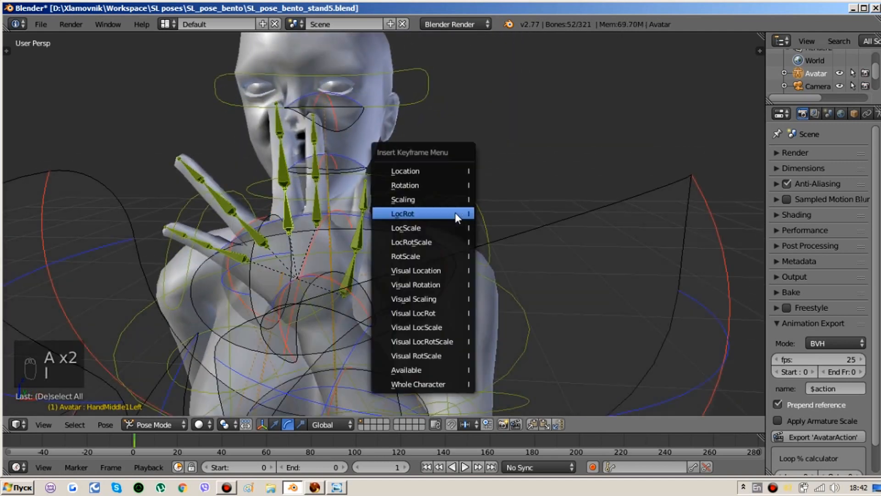
pyautogui.click(455, 213)
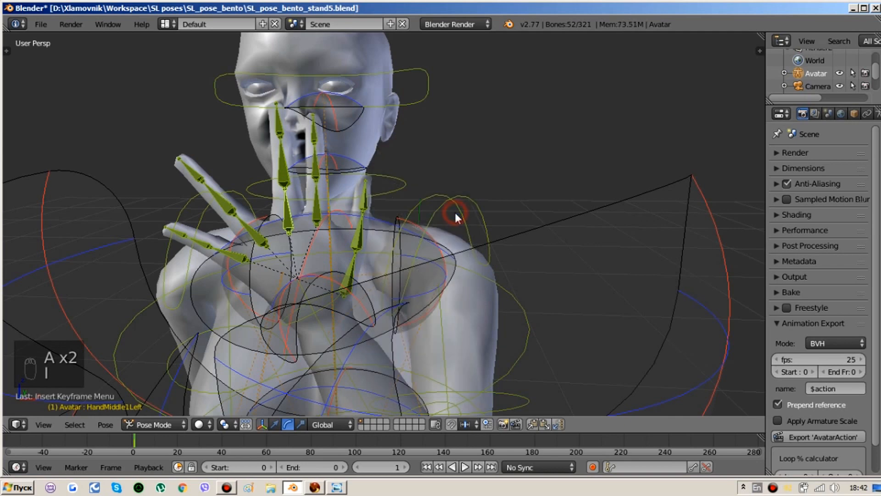
pyautogui.click(811, 438)
pyautogui.doubleClick(293, 179)
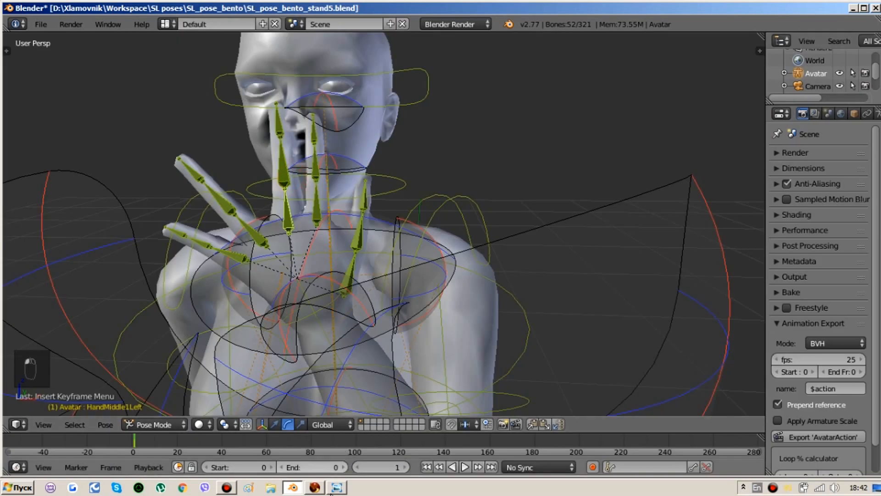
# - Switch to Firestorm, reload and play the re-exported BVH, and compare the hand up close with the reference picture n_11
pyautogui.click(315, 487)
pyautogui.click(734, 409)
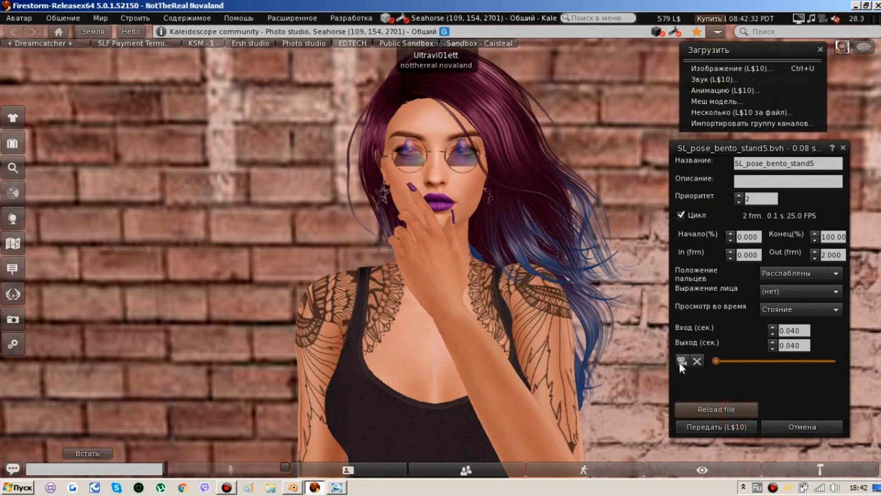
pyautogui.click(682, 361)
pyautogui.keyDown('alt'); pyautogui.moveTo(435, 240); pyautogui.dragTo(436, 193); pyautogui.keyUp('alt')
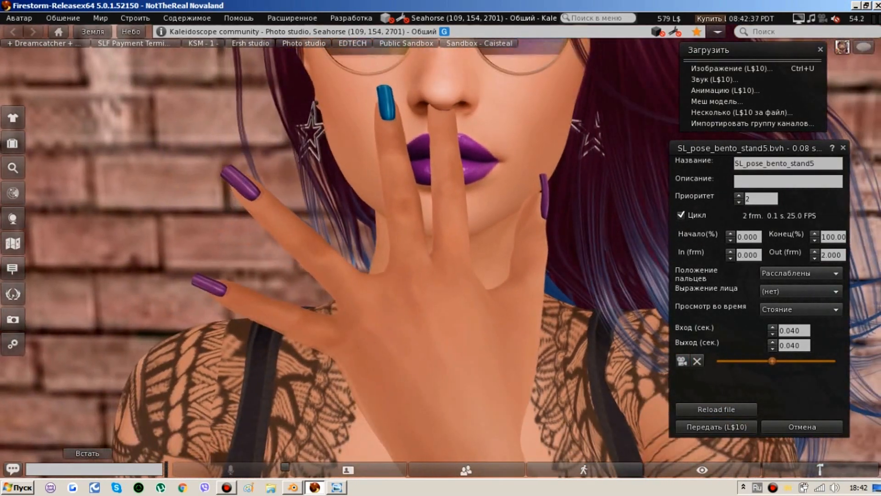
pyautogui.keyDown('alt'); pyautogui.moveTo(437, 216); pyautogui.dragTo(437, 257); pyautogui.keyUp('alt')
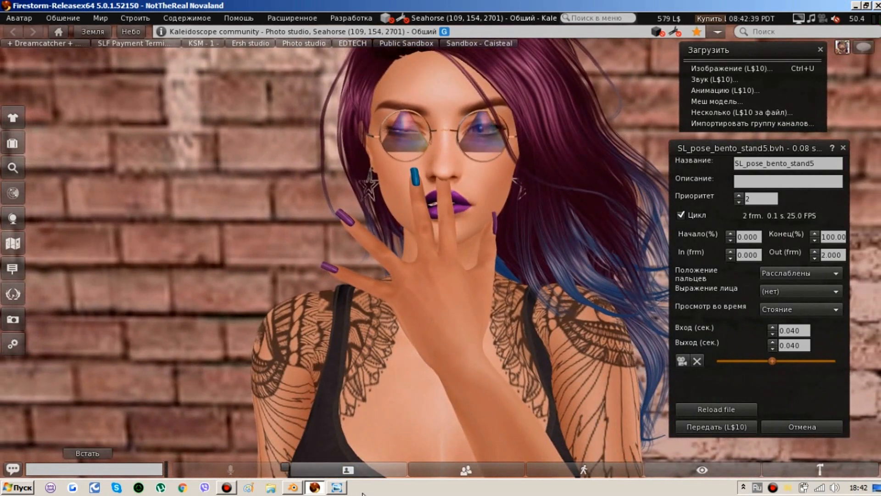
pyautogui.click(336, 488)
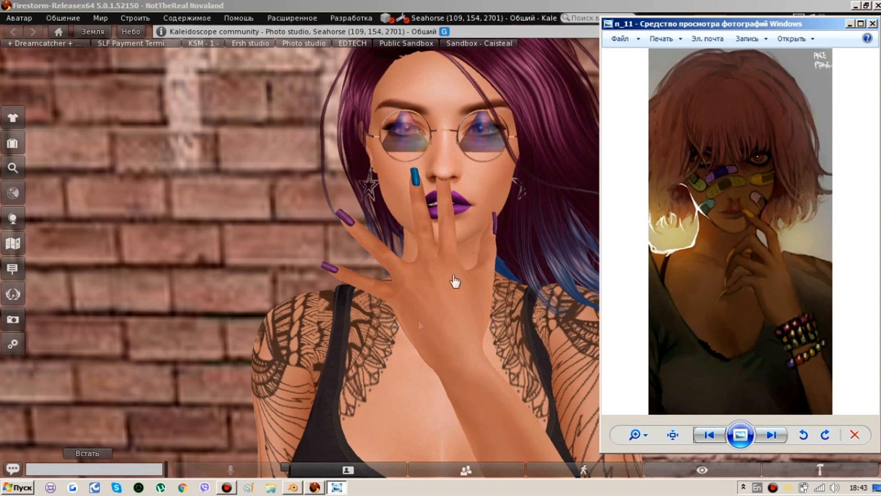
pyautogui.click(315, 488)
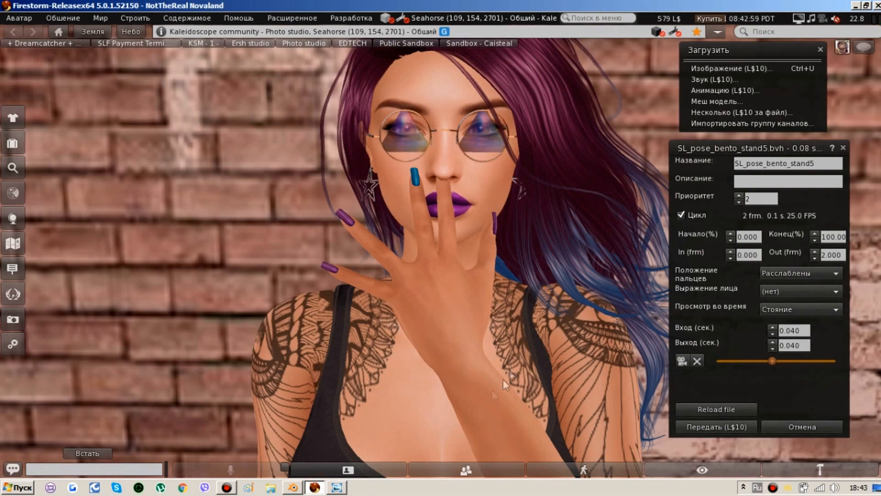
# - Switch to Blender, rotate the left upper arm slightly and swing the left forearm outward at the elbow
pyautogui.click(292, 487)
pyautogui.moveTo(419, 325)
pyautogui.mouseDown(button='middle')
pyautogui.moveTo(417, 312)
pyautogui.moveTo(406, 320)
pyautogui.mouseUp(button='middle')
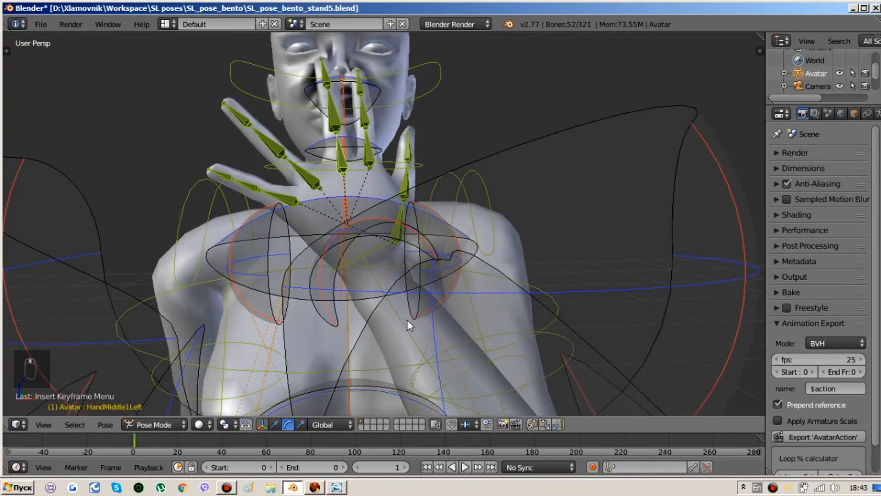
pyautogui.scroll(-2, 413, 323)
pyautogui.scroll(-1, 426, 353)
pyautogui.rightClick(452, 304)
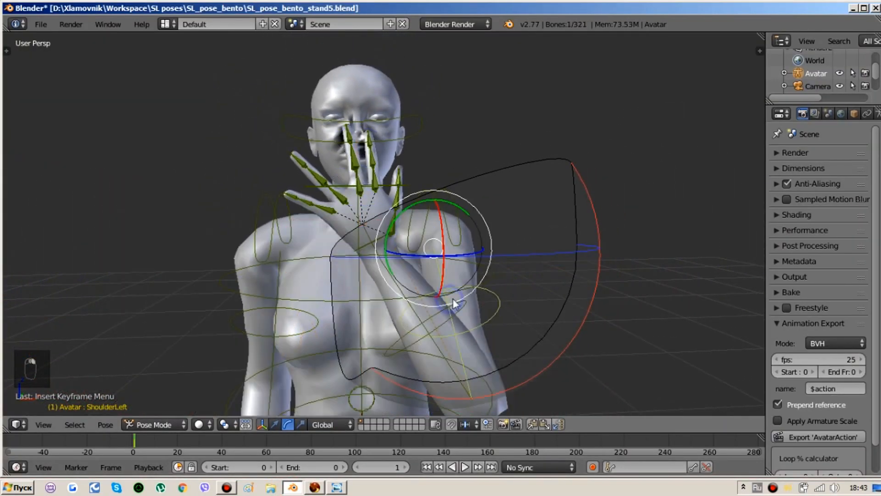
pyautogui.moveTo(461, 209); pyautogui.dragTo(461, 202)
pyautogui.rightClick(427, 344)
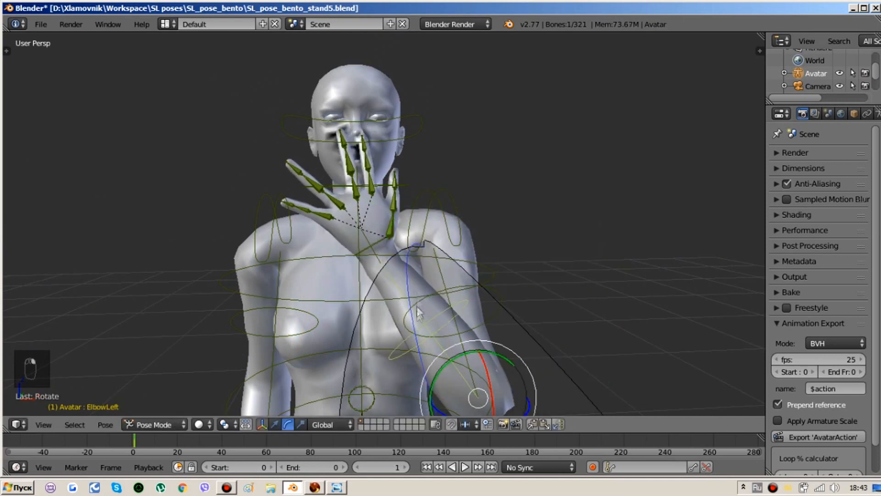
pyautogui.moveTo(461, 356); pyautogui.dragTo(467, 354)
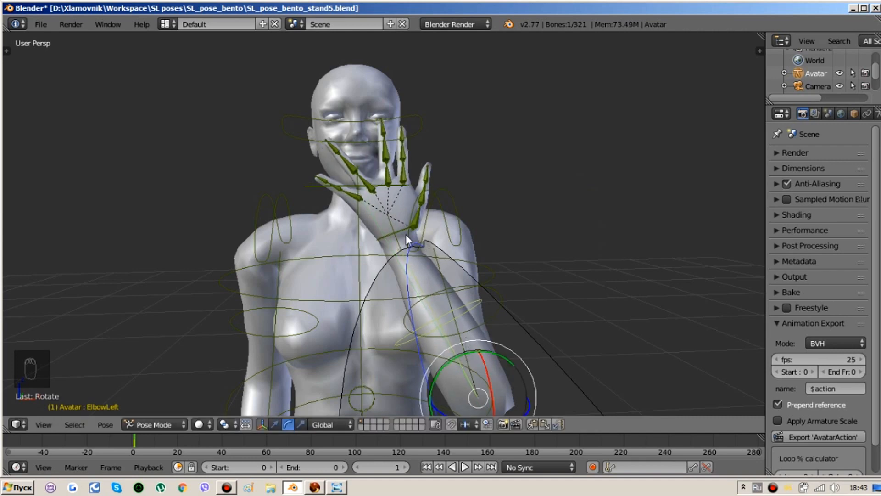
# - Rotate the left wrist around several axes to turn the raised hand, checking it from the front and side
pyautogui.rightClick(401, 234)
pyautogui.moveTo(401, 234); pyautogui.dragTo(410, 345, button='middle')
pyautogui.moveTo(398, 351); pyautogui.dragTo(411, 341)
pyautogui.moveTo(447, 318); pyautogui.dragTo(456, 312)
pyautogui.moveTo(430, 276); pyautogui.dragTo(426, 274)
pyautogui.moveTo(411, 284); pyautogui.dragTo(283, 262, button='middle')
pyautogui.moveTo(268, 241); pyautogui.dragTo(296, 289)
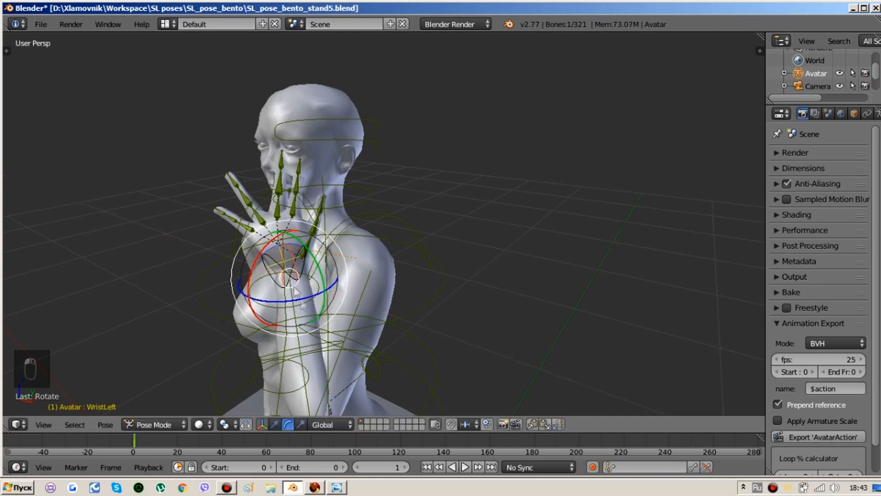
# - From the side, adjust the left elbow's bend and tilt the left wrist to bring the hand closer to the face
pyautogui.moveTo(324, 364); pyautogui.dragTo(268, 330, button='middle')
pyautogui.rightClick(230, 321)
pyautogui.rightClick(239, 317)
pyautogui.moveTo(199, 351); pyautogui.dragTo(191, 352)
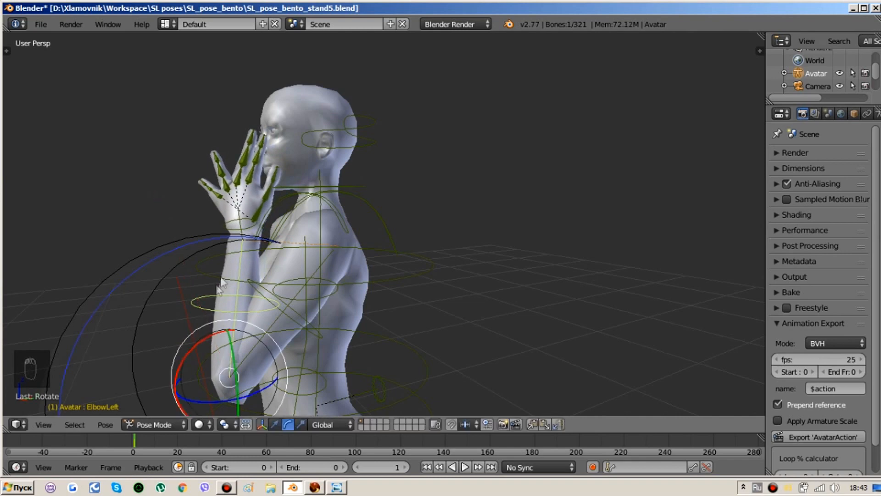
pyautogui.rightClick(229, 232)
pyautogui.moveTo(205, 201); pyautogui.dragTo(213, 194)
pyautogui.moveTo(255, 242); pyautogui.dragTo(374, 274, button='middle')
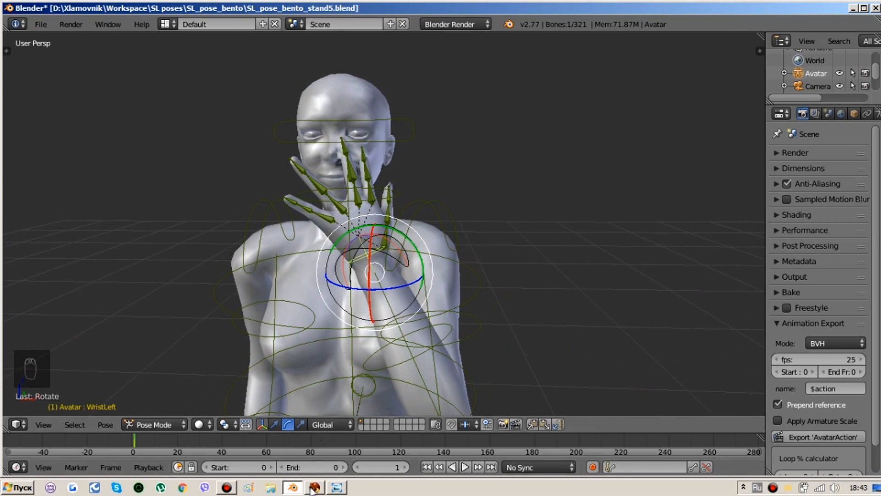
# - Check the reference picture n_11 and rotate the left forearm at the elbow from a raised front view
pyautogui.click(340, 488)
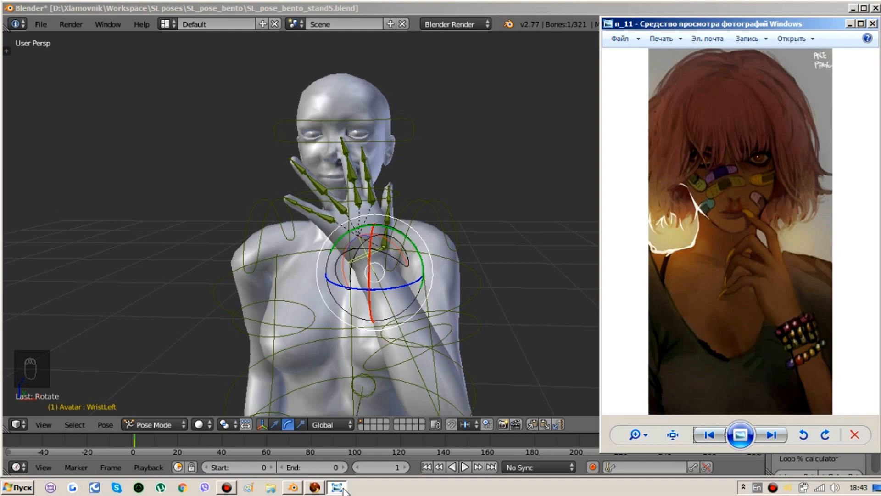
pyautogui.click(340, 488)
pyautogui.rightClick(414, 379)
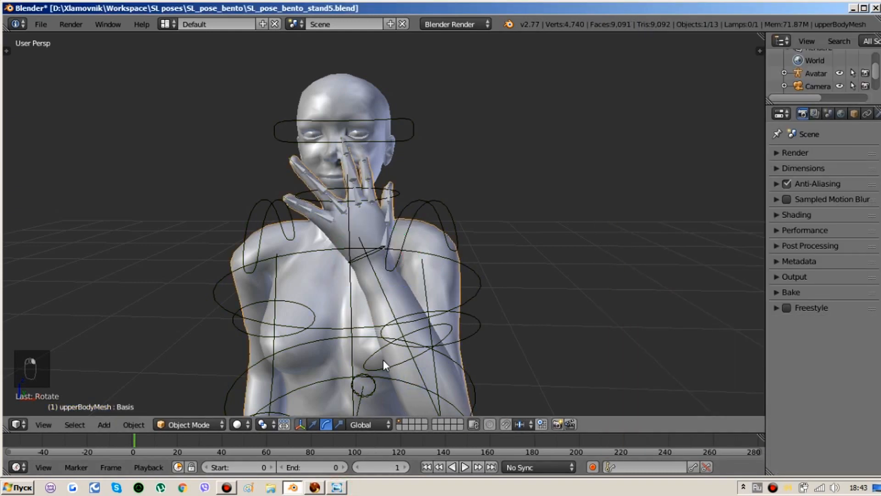
pyautogui.moveTo(385, 375); pyautogui.dragTo(434, 338, button='middle')
pyautogui.rightClick(440, 325)
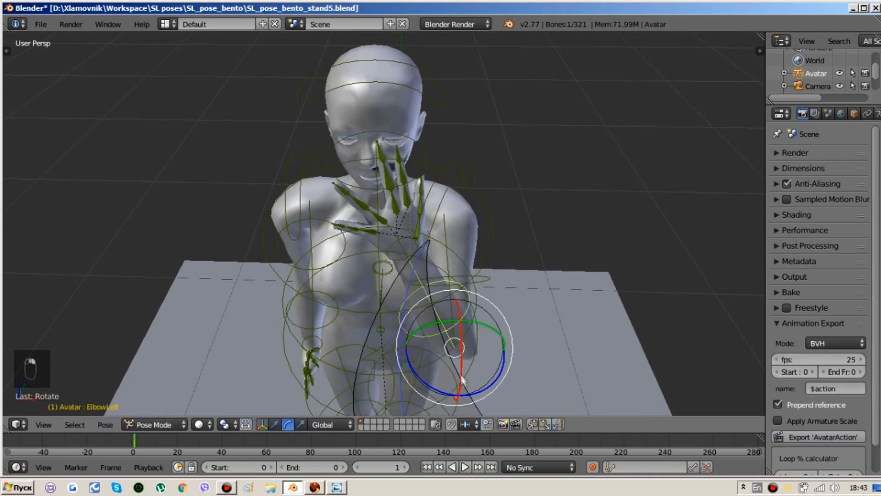
pyautogui.press('r')
pyautogui.click(491, 389)
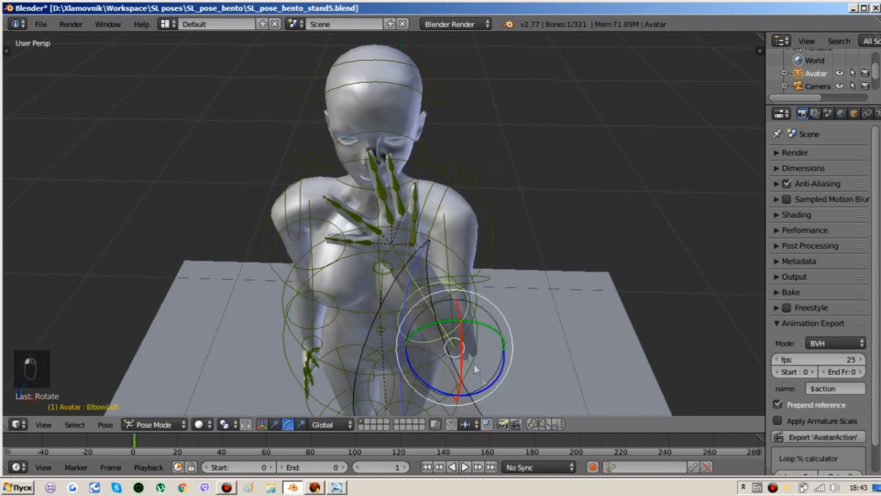
# - Rotate the left wrist from above and again from the side so the fingers slant across the mouth
pyautogui.rightClick(401, 263)
pyautogui.press('r')
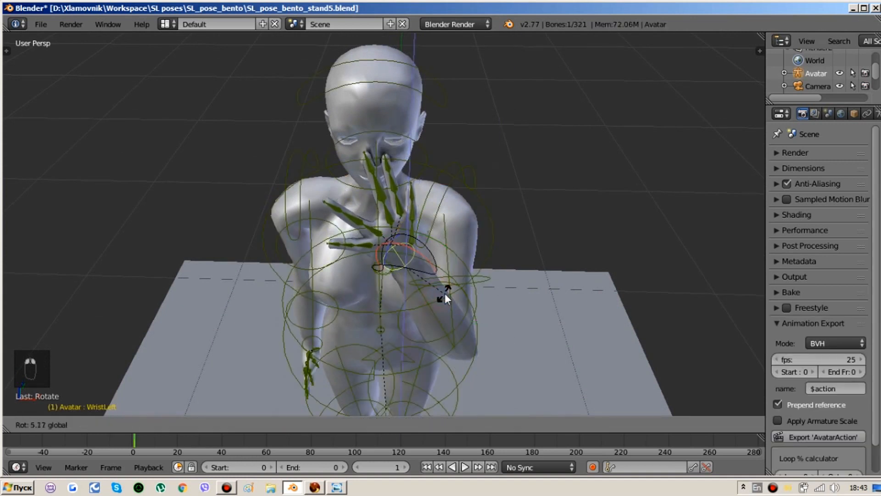
pyautogui.click(447, 292)
pyautogui.moveTo(351, 249); pyautogui.dragTo(243, 250, button='middle')
pyautogui.moveTo(289, 171); pyautogui.dragTo(293, 162)
pyautogui.moveTo(294, 162); pyautogui.dragTo(413, 263, button='middle')
pyautogui.scroll(2, 409, 214)
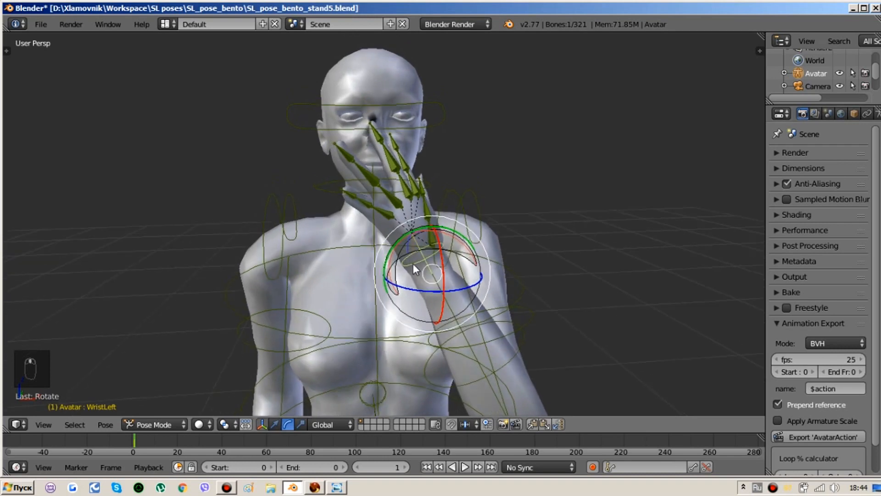
# - Insert a LocRot keyframe for all bones and export the animation as SL_pose_bento_stand5.bvh
pyautogui.press('a')
pyautogui.press('a')
pyautogui.press('a')
pyautogui.press('i')
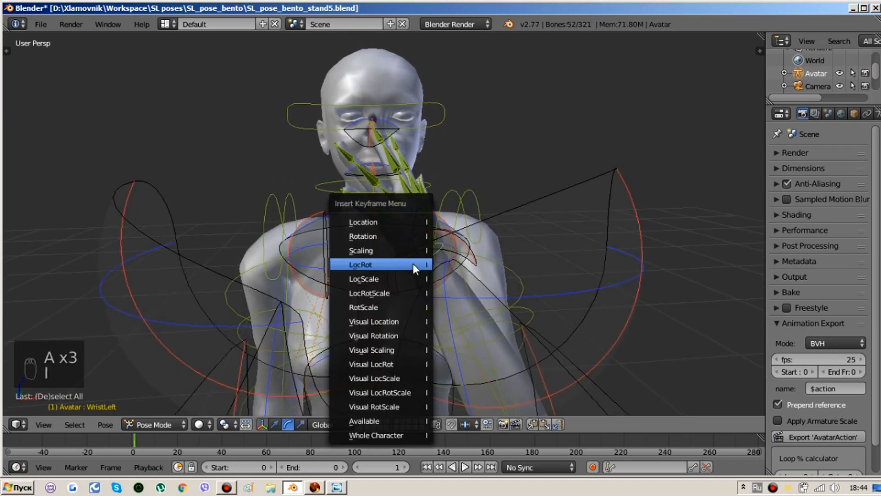
pyautogui.click(413, 263)
pyautogui.click(816, 436)
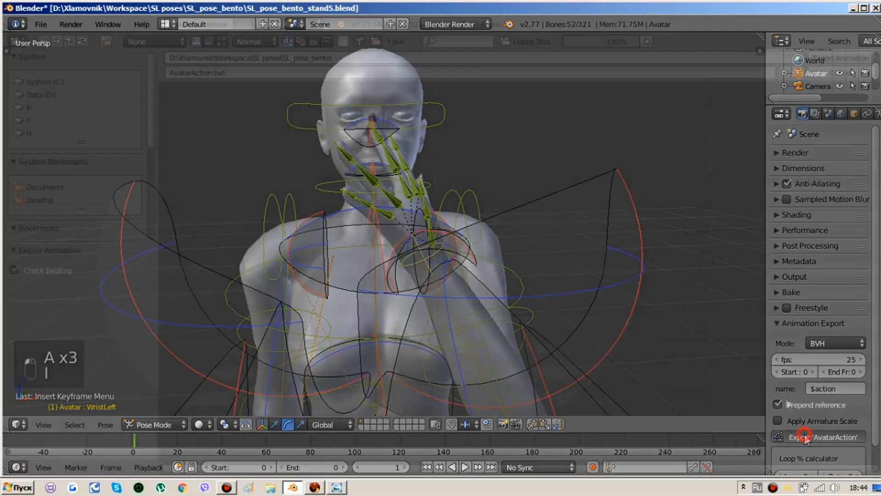
pyautogui.doubleClick(335, 178)
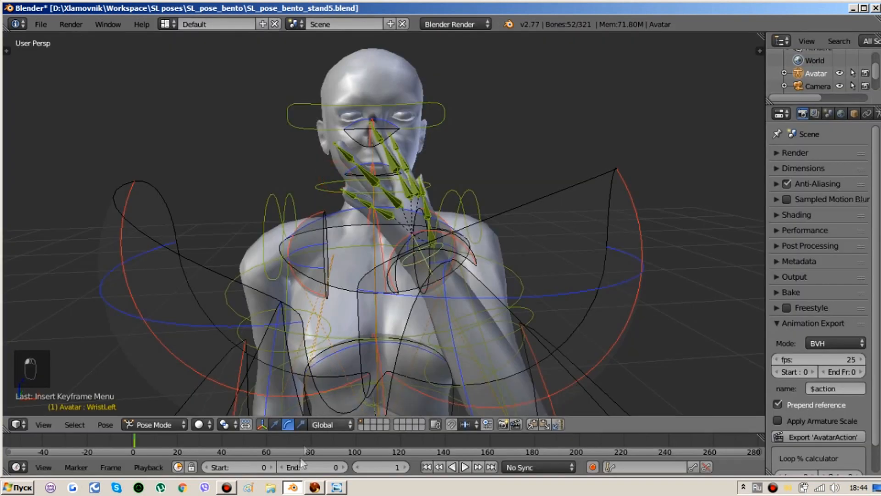
# - Switch to Firestorm, reload the BVH file, play the preview and compare the hand with reference picture n_11
pyautogui.click(314, 488)
pyautogui.click(700, 406)
pyautogui.click(683, 361)
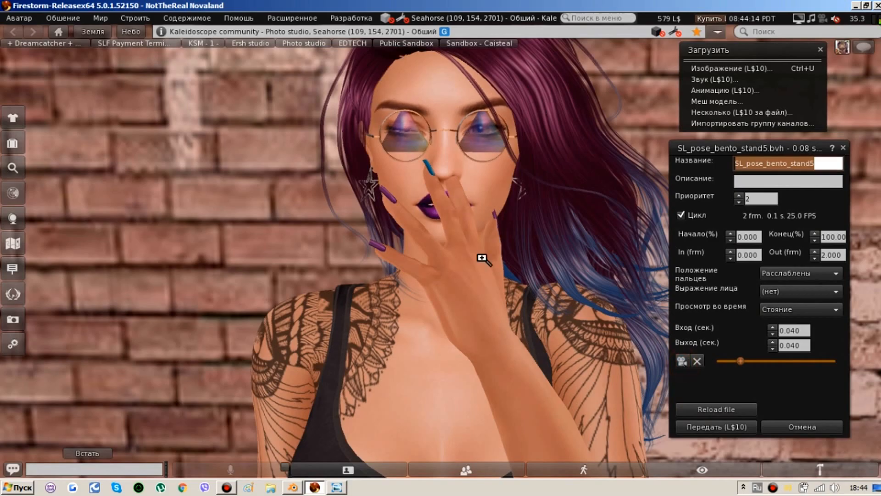
pyautogui.keyDown('alt'); pyautogui.moveTo(456, 274); pyautogui.dragTo(459, 293); pyautogui.keyUp('alt')
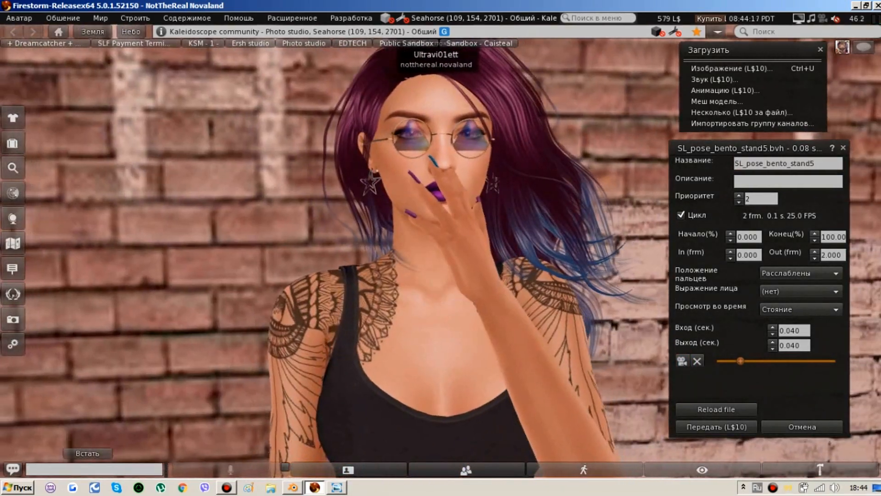
pyautogui.keyDown('alt'); pyautogui.moveTo(448, 199); pyautogui.dragTo(446, 262); pyautogui.keyUp('alt')
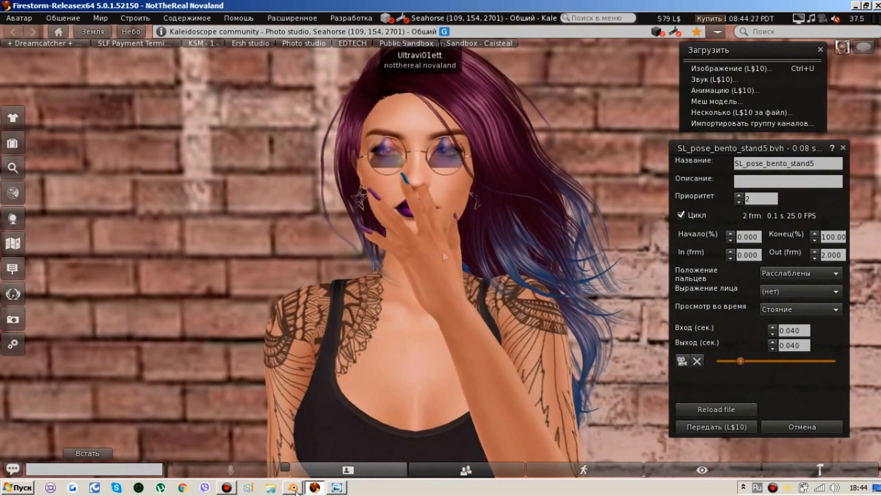
pyautogui.click(294, 488)
pyautogui.click(337, 487)
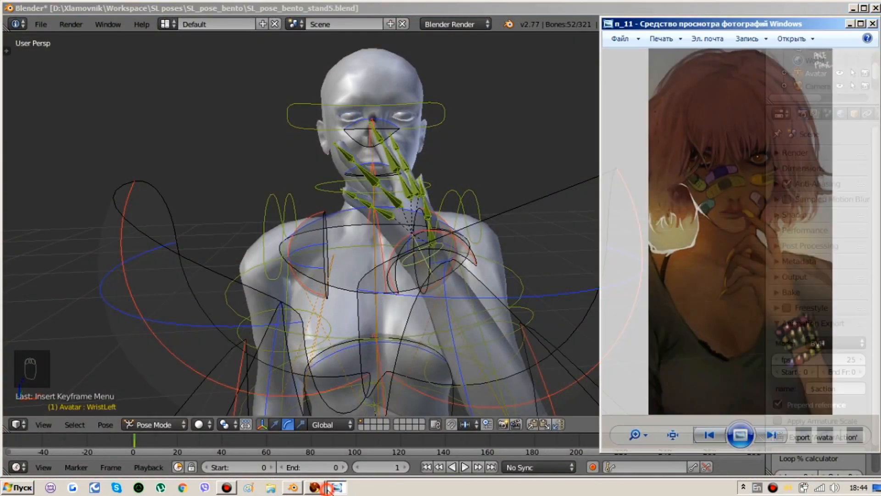
pyautogui.click(316, 488)
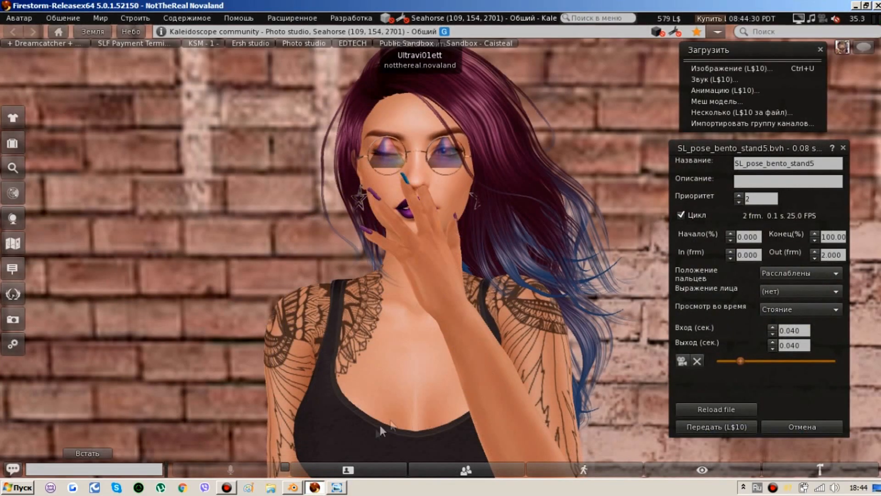
# - Return to Blender and rotate the left collar bone slightly about the global X axis from a side view
pyautogui.click(294, 487)
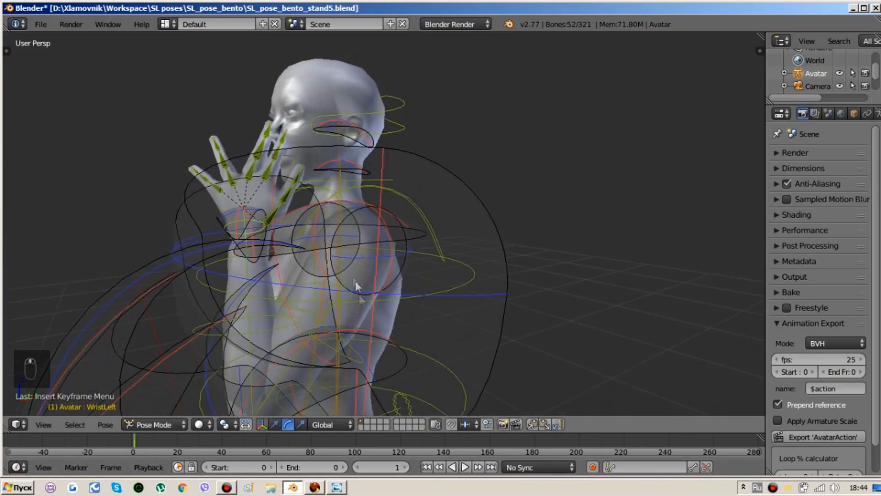
pyautogui.rightClick(318, 209)
pyautogui.press('r')
pyautogui.press('x')
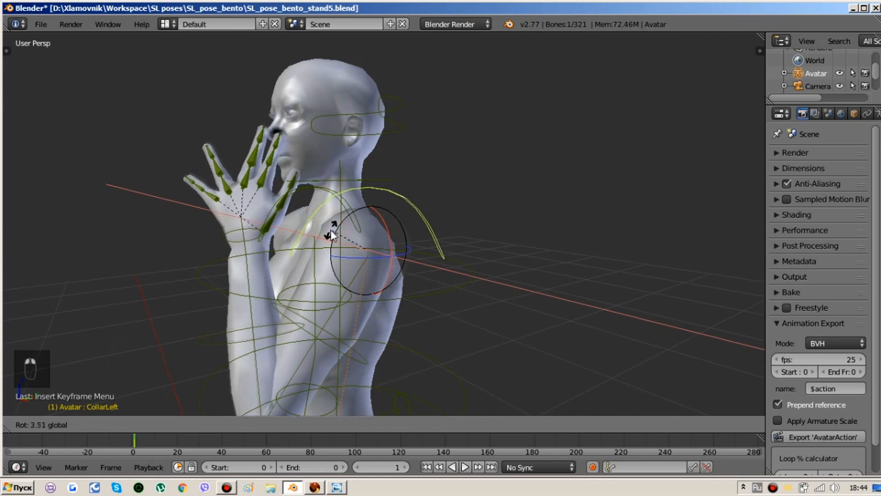
pyautogui.click(331, 235)
pyautogui.moveTo(332, 234); pyautogui.dragTo(400, 274, button='middle')
# - Keyframe all bones with LocRot and export the lowered hand pose over SL_pose_bento_stand5.bvh
pyautogui.press('a')
pyautogui.press('a')
pyautogui.press('a')
pyautogui.press('i')
pyautogui.click(401, 274)
pyautogui.click(838, 441)
pyautogui.doubleClick(247, 178)
# - Reload the BVH in Firestorm's upload preview, play it and check where the fingers meet the lips
pyautogui.click(336, 488)
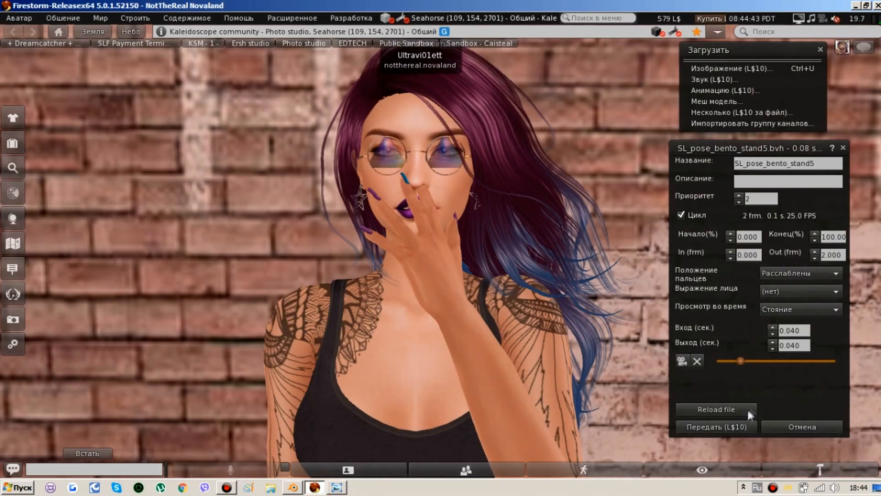
pyautogui.click(741, 406)
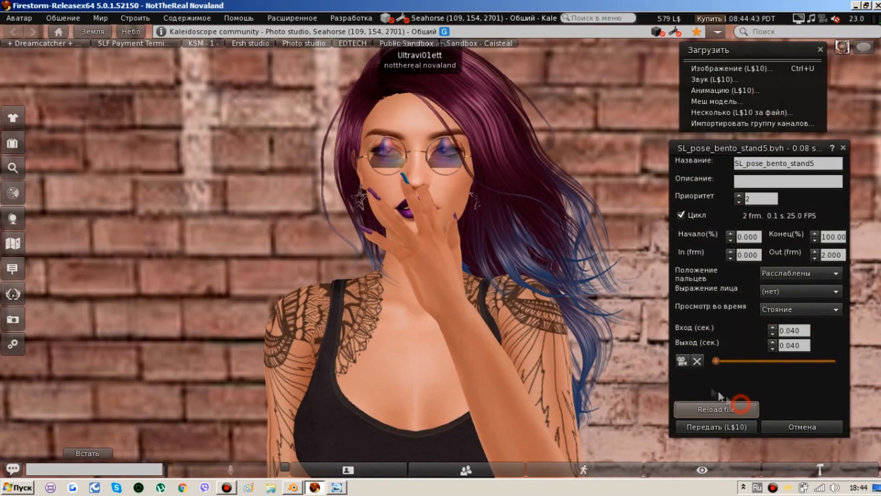
pyautogui.click(685, 360)
pyautogui.keyDown('alt'); pyautogui.moveTo(437, 321); pyautogui.dragTo(440, 363); pyautogui.keyUp('alt')
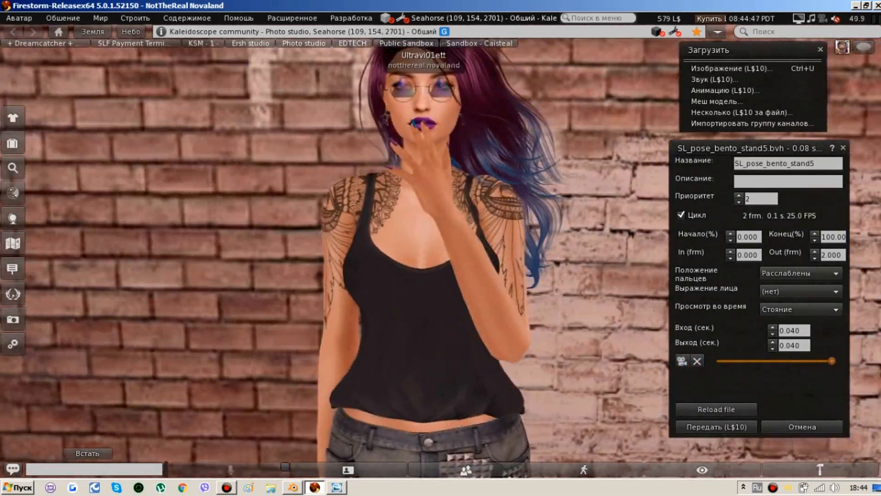
pyautogui.moveTo(437, 171)
pyautogui.keyDown('alt'); pyautogui.mouseDown()
pyautogui.moveTo(440, 206)
pyautogui.moveTo(436, 156)
pyautogui.mouseUp(); pyautogui.keyUp('alt')
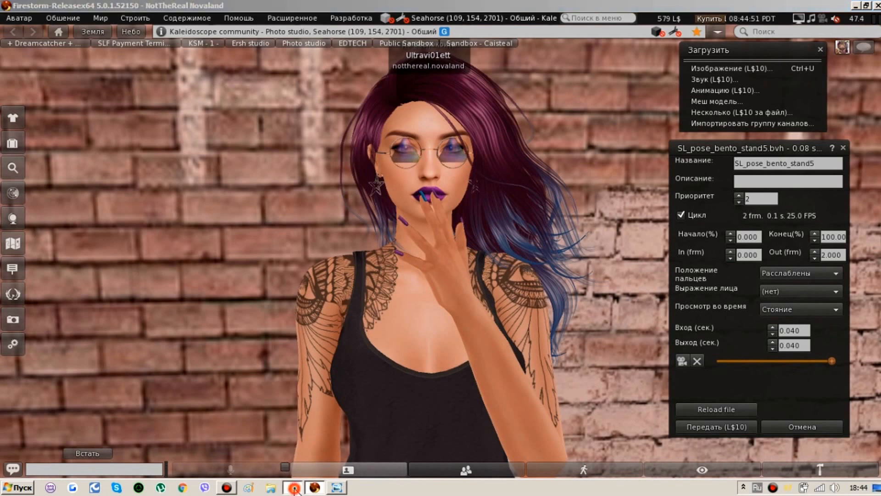
# - Switch to Blender and adjust the left wrist's rotation to refine the hand at the mouth
pyautogui.click(292, 487)
pyautogui.moveTo(496, 242); pyautogui.dragTo(447, 264)
pyautogui.rightClick(418, 271)
# - Insert a LocRot keyframe on every bone and re-export the pose to SL_pose_bento_stand5.bvh
pyautogui.press('a')
pyautogui.press('a')
pyautogui.press('a')
pyautogui.press('i')
pyautogui.click(445, 270)
pyautogui.click(789, 442)
pyautogui.doubleClick(383, 179)
# - Switch to Firestorm, play the updated upload preview and inspect the hand from the front
pyautogui.click(318, 488)
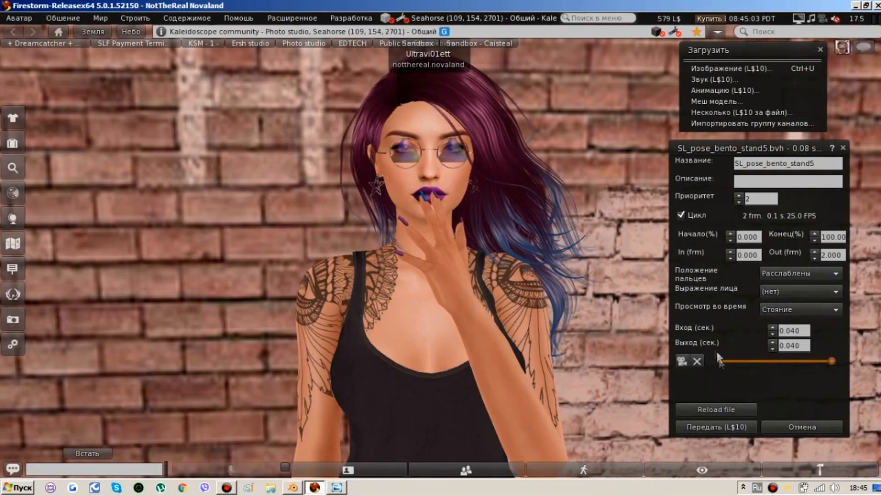
pyautogui.click(682, 361)
pyautogui.keyDown('alt'); pyautogui.moveTo(543, 334); pyautogui.dragTo(442, 248); pyautogui.keyUp('alt')
pyautogui.keyDown('alt'); pyautogui.moveTo(436, 197); pyautogui.dragTo(441, 280); pyautogui.keyUp('alt')
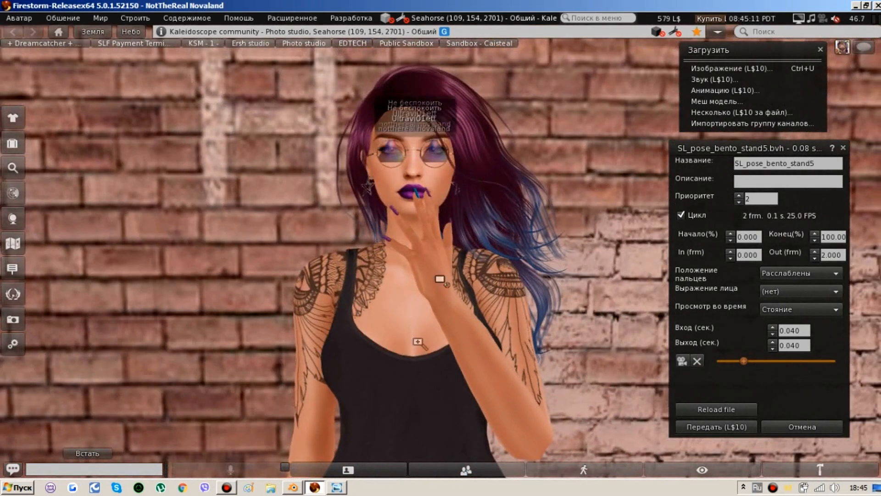
# - In Blender, readjust the left wrist to turn the hand, checking it from different angles
pyautogui.click(293, 487)
pyautogui.rightClick(390, 277)
pyautogui.keyDown('alt'); pyautogui.moveTo(391, 280); pyautogui.dragTo(569, 238); pyautogui.keyUp('alt')
pyautogui.moveTo(491, 235); pyautogui.dragTo(359, 235, button='middle')
# - Keyframe the whole adjusted pose with LocRot and overwrite SL_pose_bento_stand5.bvh with a new export
pyautogui.press('a')
pyautogui.press('a')
pyautogui.press('a')
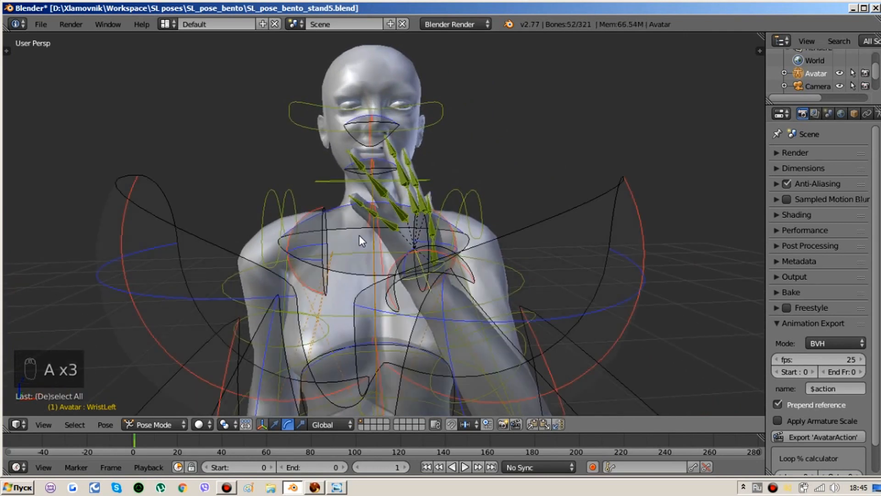
pyautogui.press('i')
pyautogui.click(364, 237)
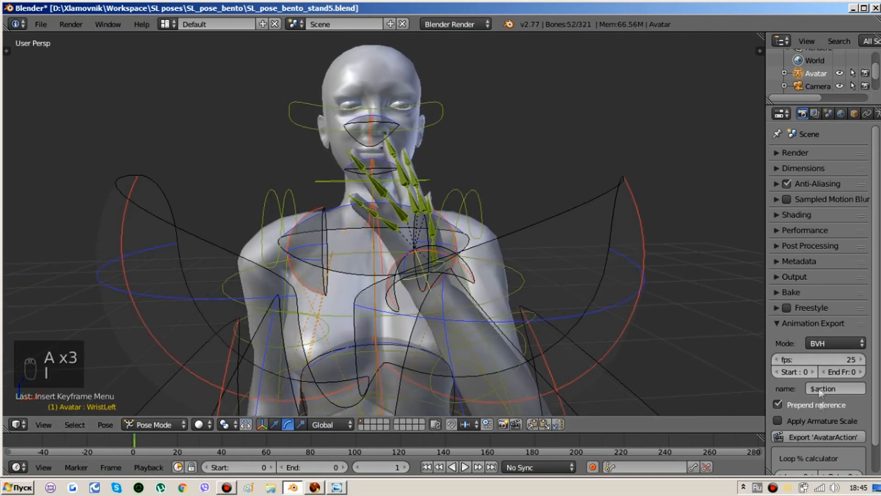
pyautogui.click(817, 439)
pyautogui.doubleClick(372, 178)
# - Play the new pose in Firestorm's upload preview, inspect it closely and compare it with reference picture n_11
pyautogui.click(314, 487)
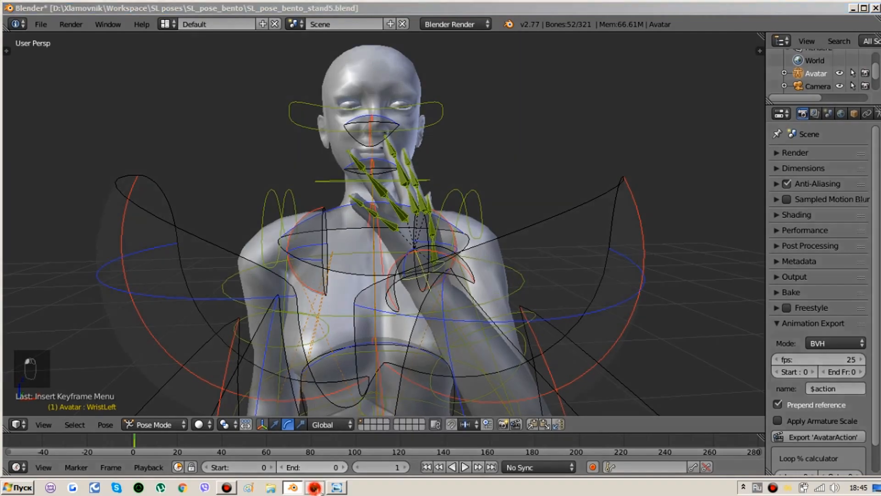
pyautogui.click(684, 363)
pyautogui.click(684, 363)
pyautogui.keyDown('alt'); pyautogui.moveTo(411, 291); pyautogui.dragTo(444, 252); pyautogui.keyUp('alt')
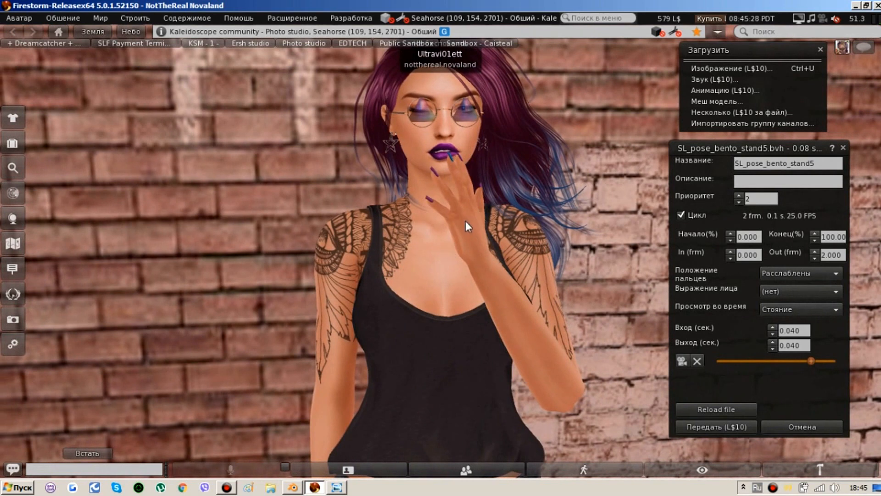
pyautogui.keyDown('alt'); pyautogui.moveTo(436, 199); pyautogui.dragTo(446, 253); pyautogui.keyUp('alt')
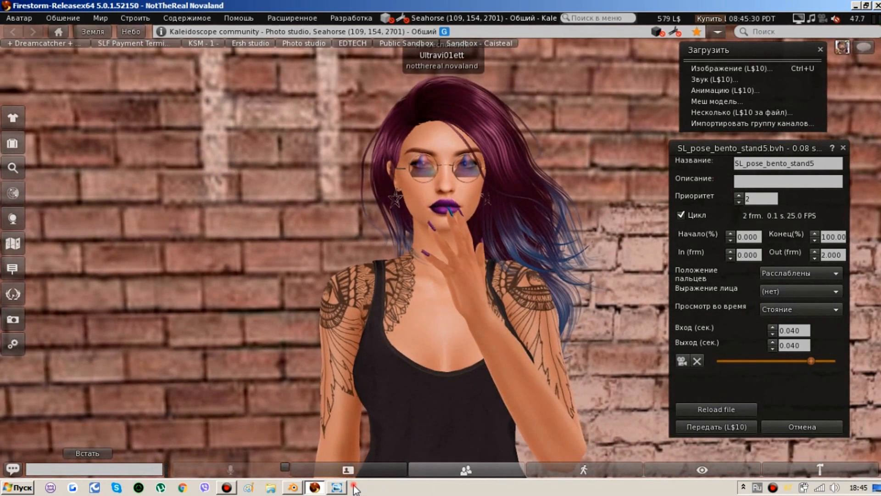
pyautogui.click(339, 488)
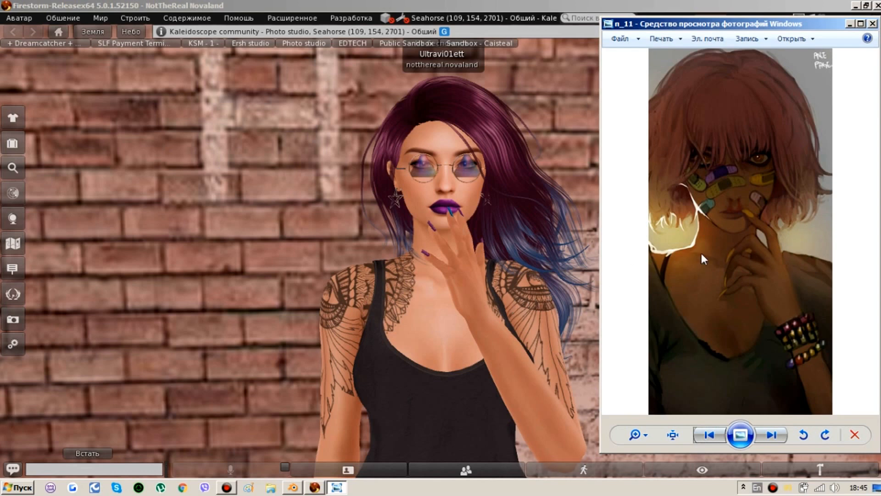
pyautogui.click(315, 488)
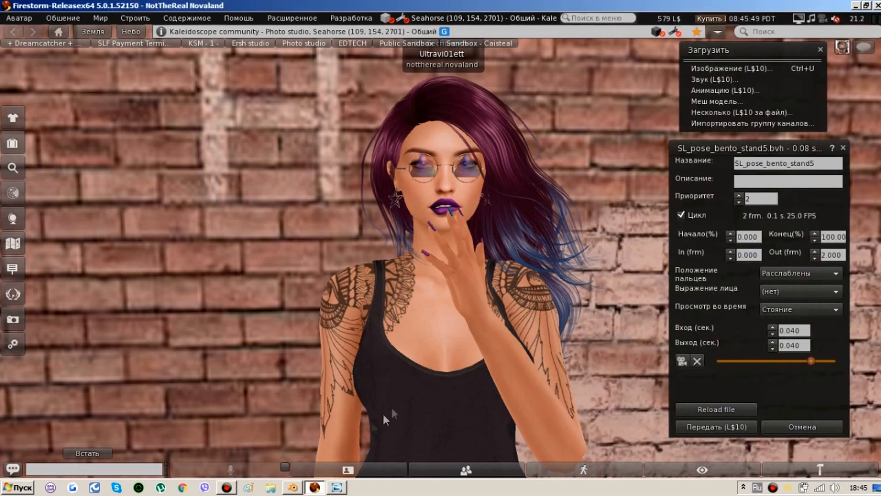
# - Return to Blender and save the current file SL_pose_bento_stand5.blend
pyautogui.click(296, 487)
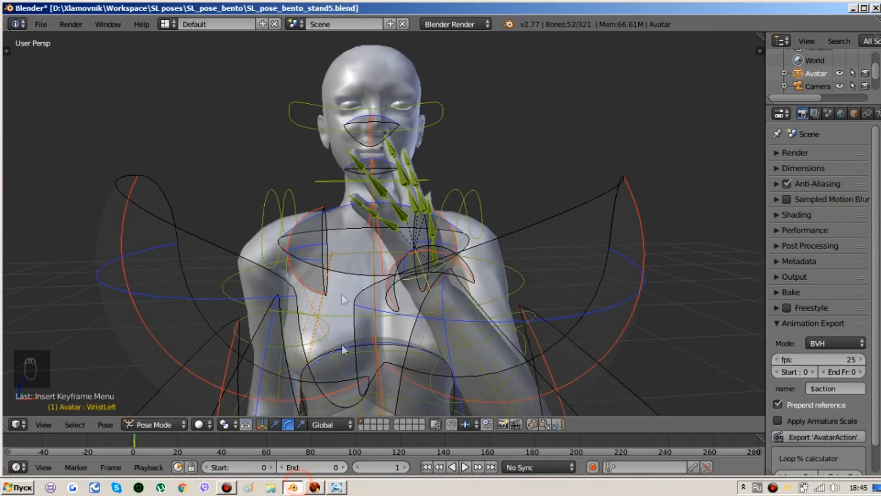
pyautogui.click(41, 24)
pyautogui.click(68, 136)
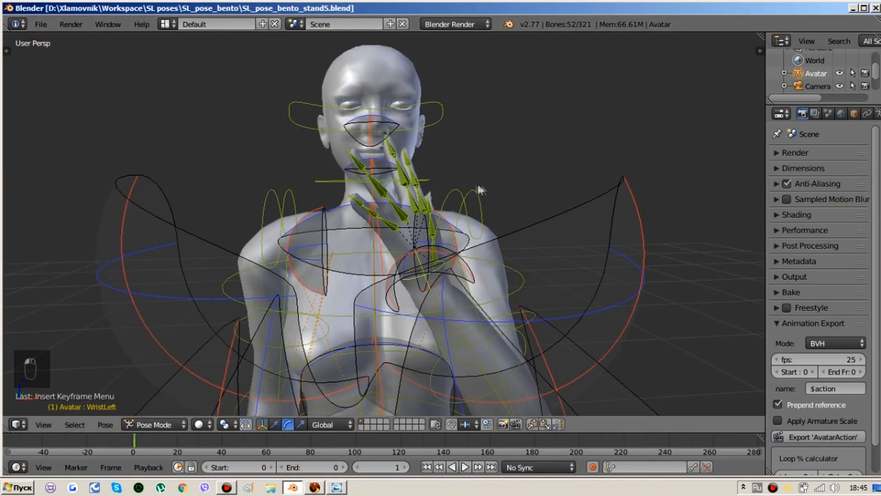
# - Try rotating the left middle finger's base joint about the X axis and freely with trackball rotation, undoing the free rotation
pyautogui.rightClick(419, 225)
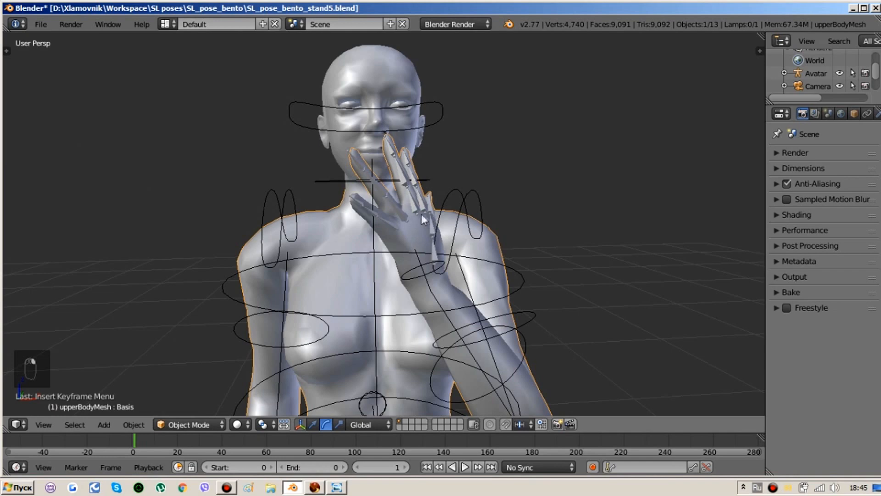
pyautogui.moveTo(423, 213); pyautogui.dragTo(417, 226, button='middle')
pyautogui.scroll(3, 411, 214)
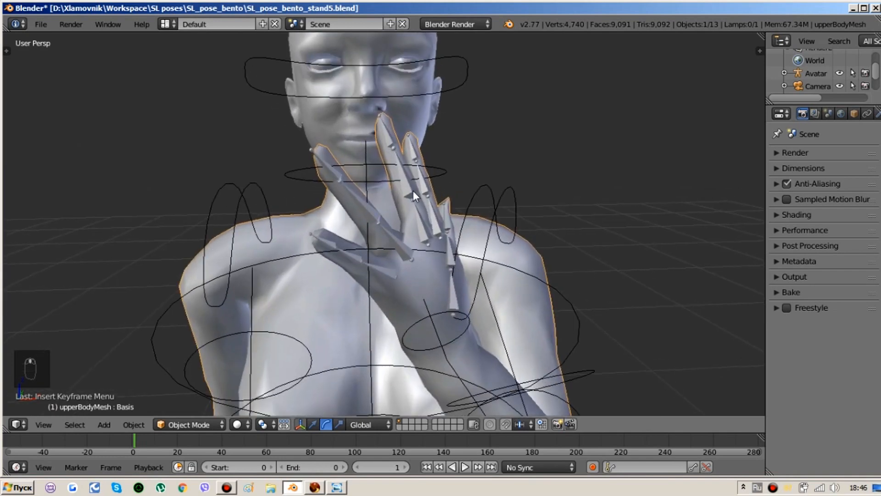
pyautogui.rightClick(425, 221)
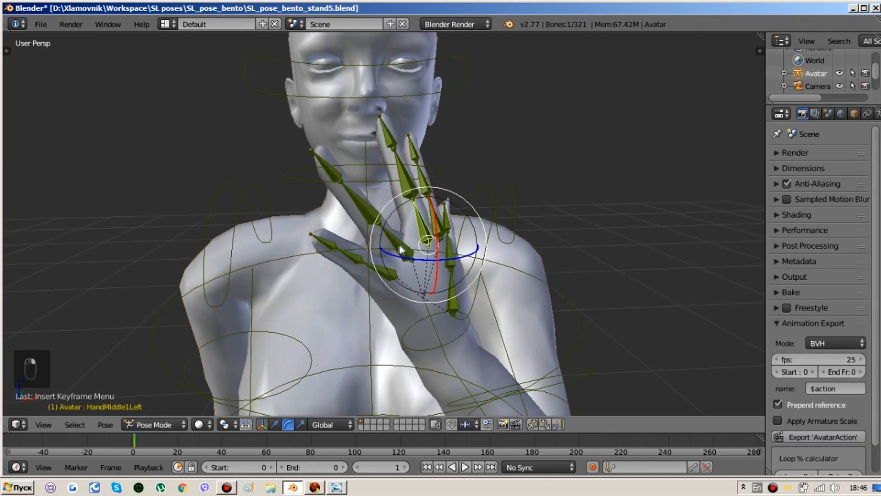
pyautogui.moveTo(415, 227); pyautogui.dragTo(359, 252, button='middle')
pyautogui.press('r')
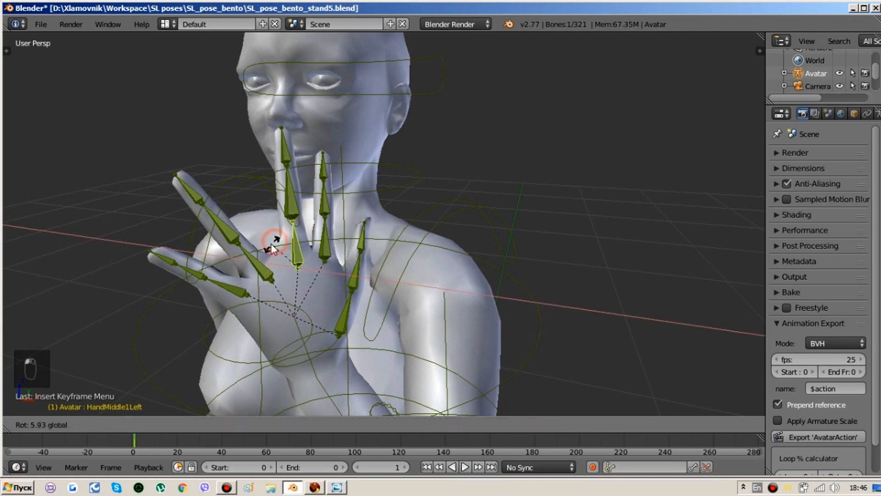
pyautogui.click(290, 269)
pyautogui.press('r')
pyautogui.press('r')
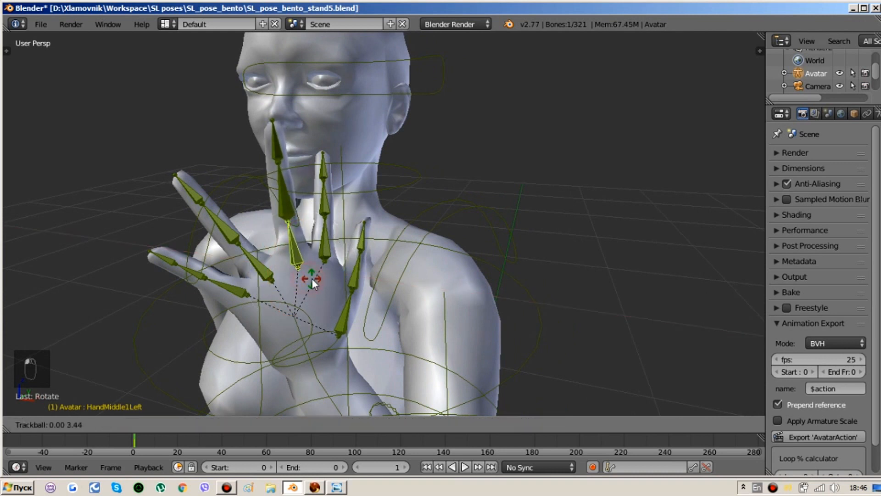
pyautogui.click(316, 277)
pyautogui.moveTo(320, 277); pyautogui.dragTo(296, 265, button='middle')
pyautogui.hotkey('ctrl', 'z')
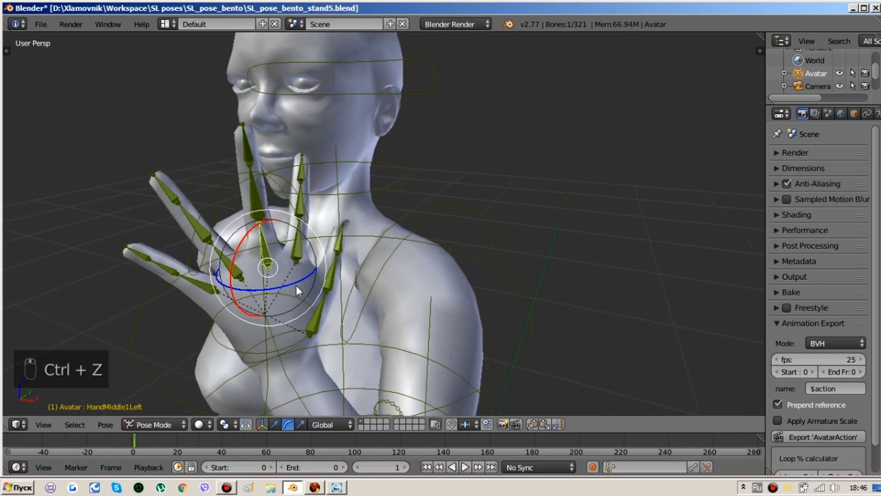
# - Try bending the left middle finger's second joint about the global Y axis, and undo the middle finger rotations
pyautogui.rightClick(303, 236)
pyautogui.moveTo(300, 212); pyautogui.dragTo(369, 217, button='middle')
pyautogui.rightClick(456, 216)
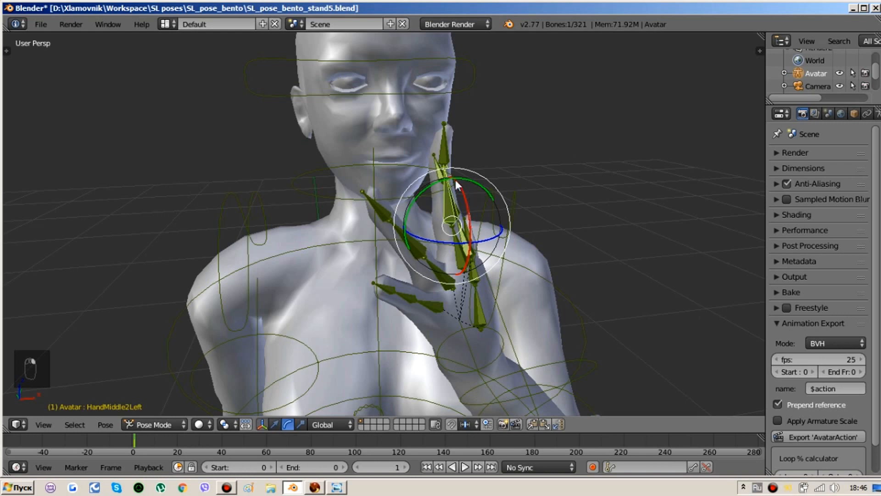
pyautogui.press('r')
pyautogui.press('y')
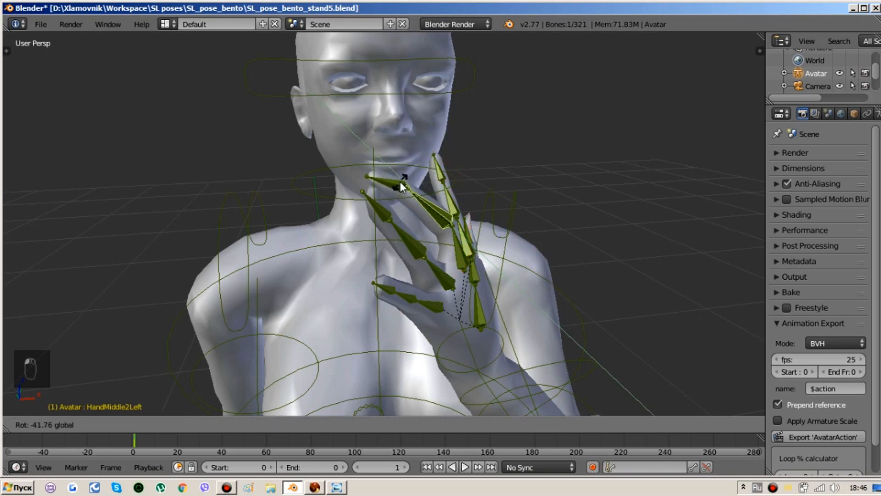
pyautogui.click(400, 180)
pyautogui.moveTo(417, 243); pyautogui.dragTo(359, 276, button='middle')
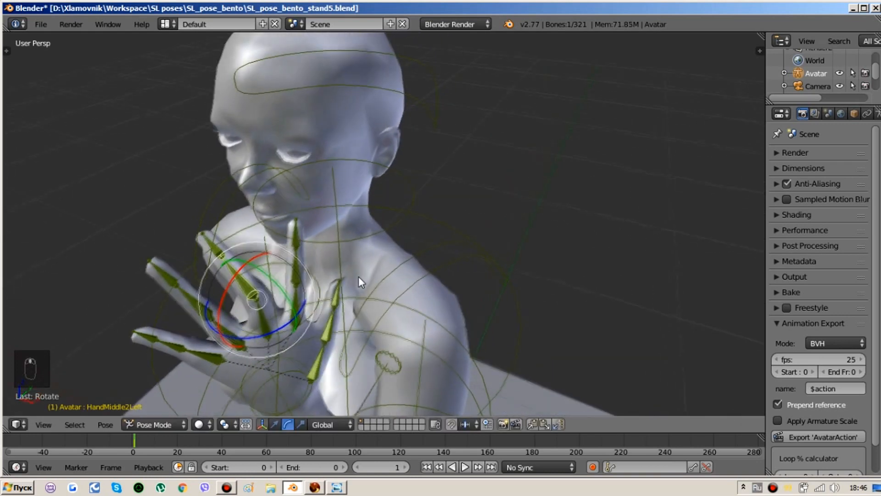
pyautogui.hotkey('ctrl', 'z')
pyautogui.hotkey('ctrl', 'z')
pyautogui.hotkey('ctrl', 'z')
pyautogui.hotkey('ctrl', 'z')
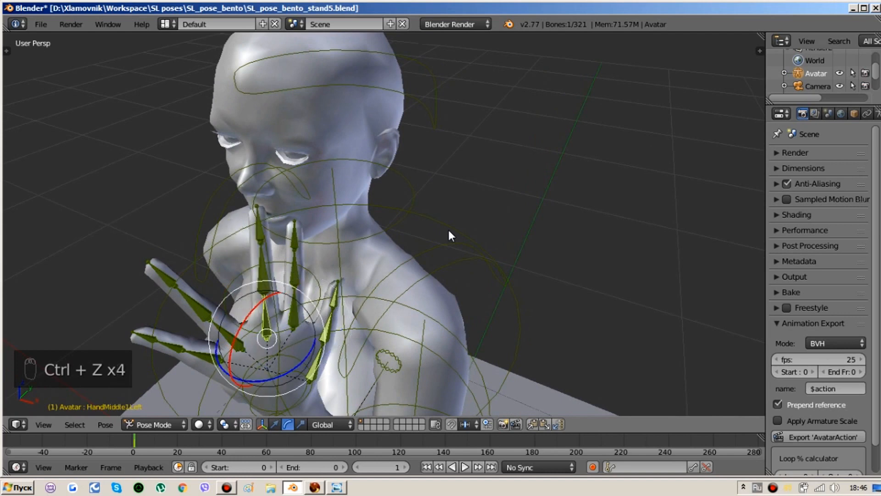
# - Undo the remaining middle finger rotation and compare the left index finger with reference picture n_11
pyautogui.hotkey('ctrl', 'z')
pyautogui.rightClick(294, 273)
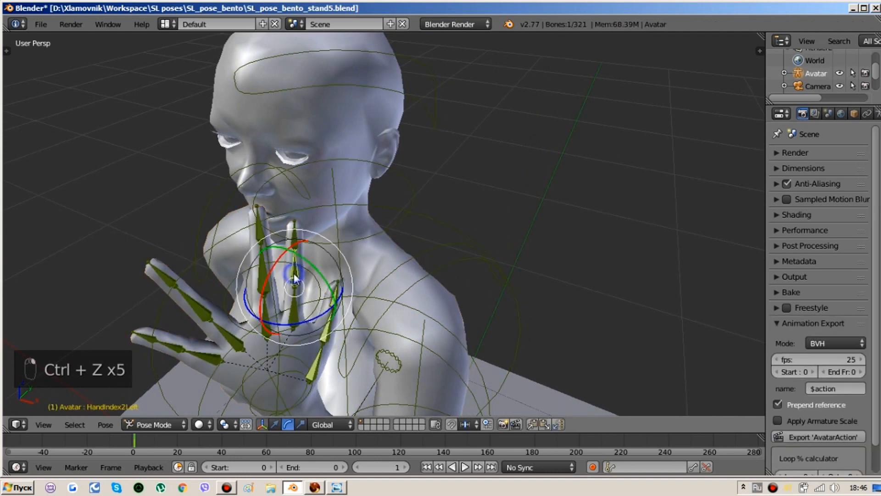
pyautogui.moveTo(318, 255); pyautogui.dragTo(370, 247, button='middle')
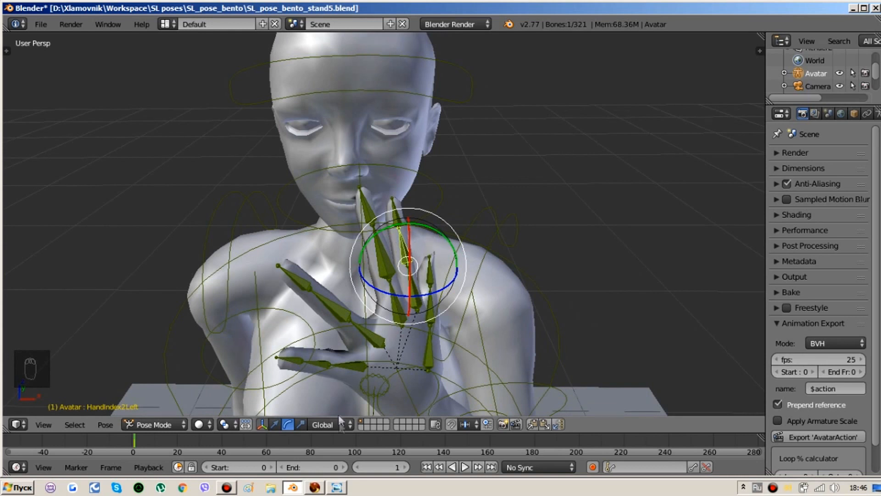
pyautogui.click(337, 487)
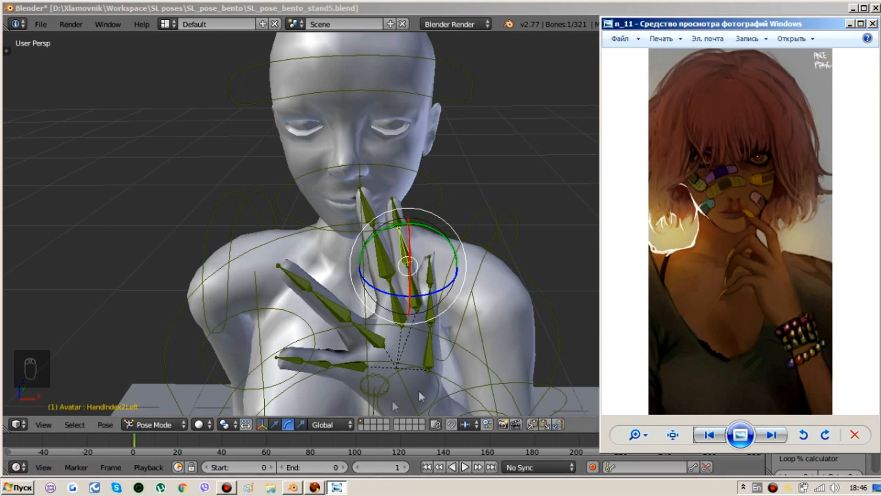
pyautogui.moveTo(415, 292); pyautogui.dragTo(235, 279, button='middle')
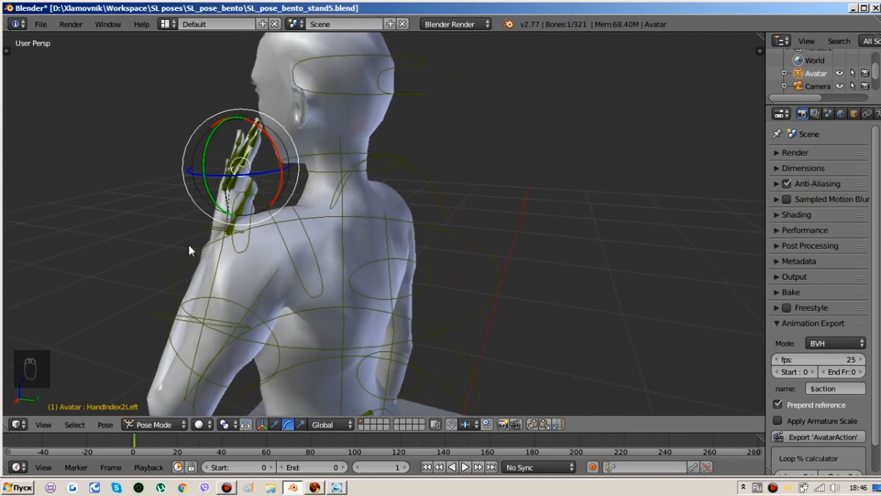
# - Rotate the left wrist in small amounts to adjust the hand's angle in front of the mouth
pyautogui.rightClick(213, 234)
pyautogui.moveTo(195, 216); pyautogui.dragTo(189, 216)
pyautogui.moveTo(230, 220); pyautogui.dragTo(322, 229, button='middle')
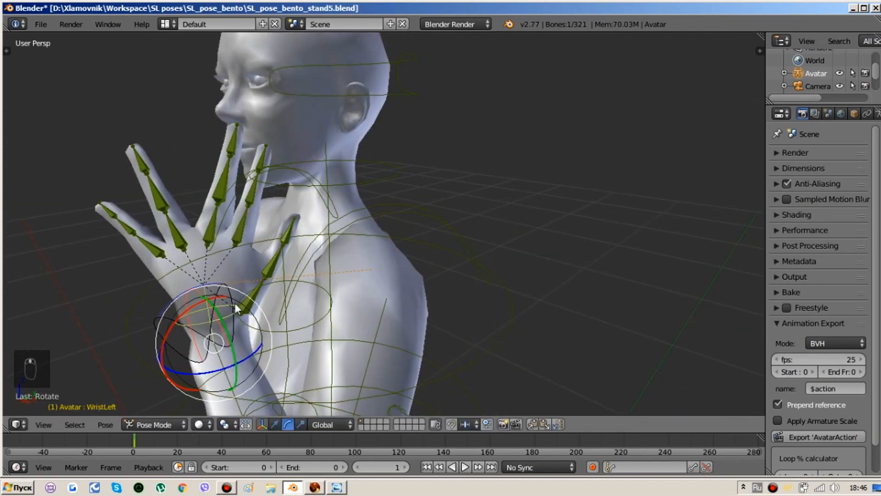
pyautogui.moveTo(214, 295); pyautogui.dragTo(213, 304)
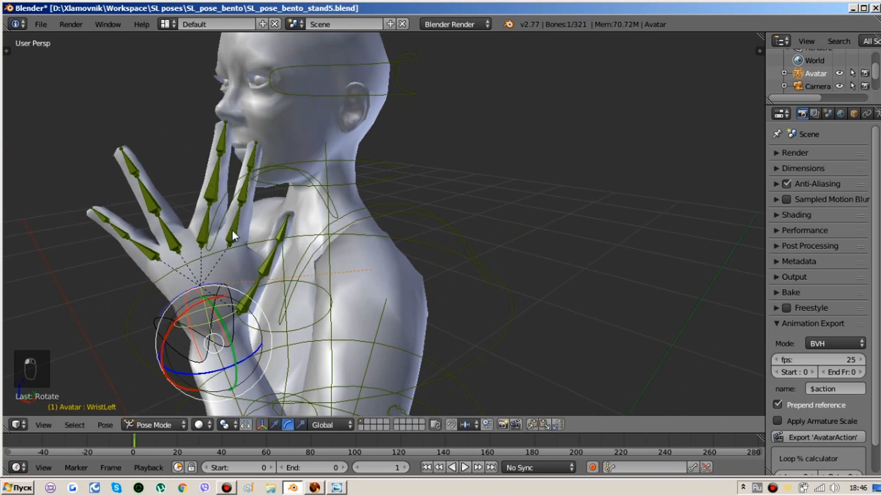
# - Rotate the base joints of the left index and middle fingers about the X axis and compare them with reference picture n_11
pyautogui.rightClick(232, 230)
pyautogui.moveTo(201, 211); pyautogui.dragTo(163, 189)
pyautogui.rightClick(206, 222)
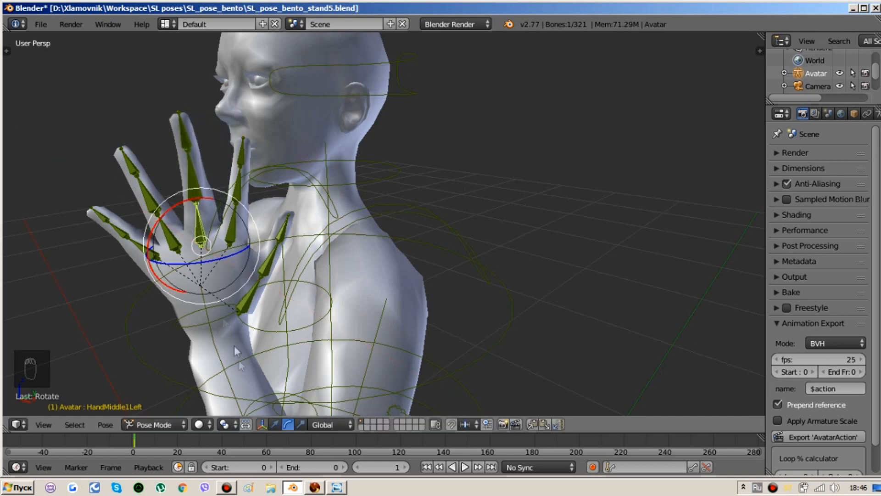
pyautogui.click(336, 487)
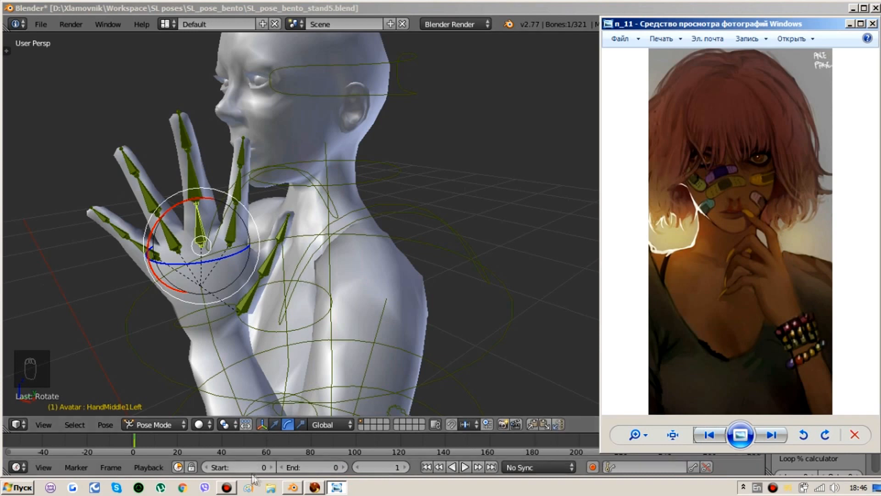
# - Rotate the left index finger's base joint further about the global X axis to straighten its direction
pyautogui.rightClick(227, 236)
pyautogui.press('r')
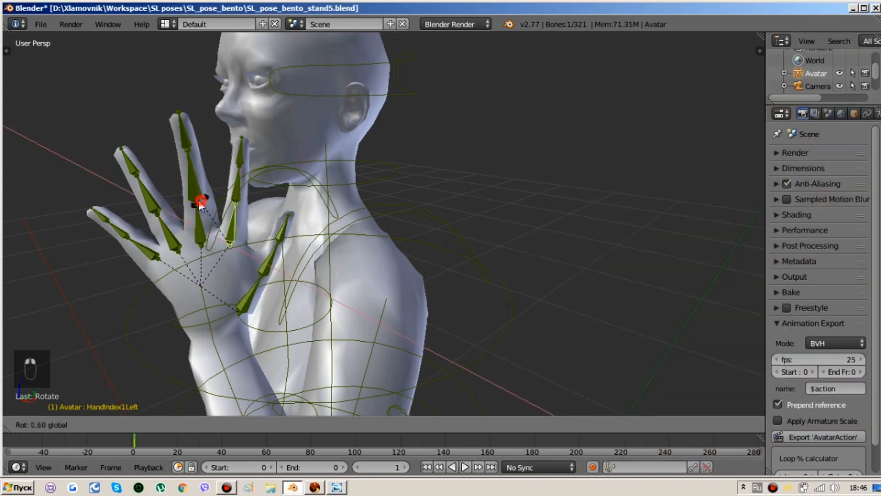
pyautogui.click(195, 234)
pyautogui.rightClick(197, 226)
pyautogui.rightClick(229, 225)
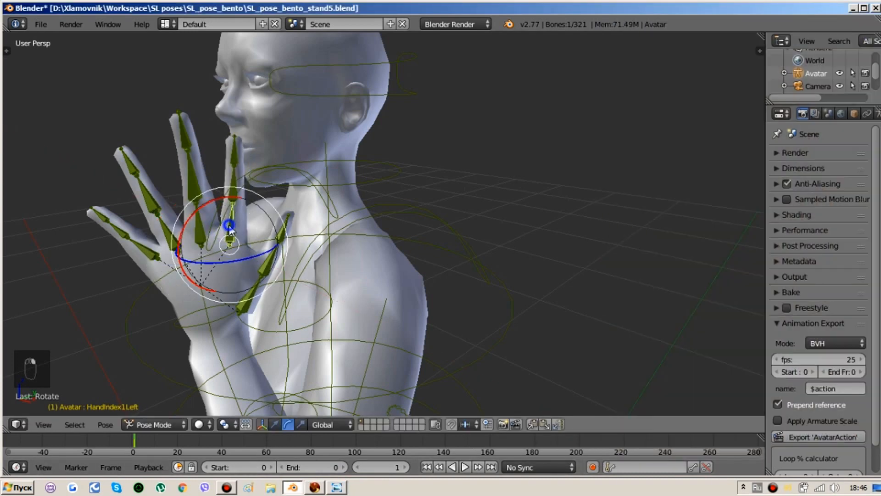
pyautogui.press('r')
pyautogui.click(210, 203)
pyautogui.moveTo(209, 204); pyautogui.dragTo(361, 235, button='middle')
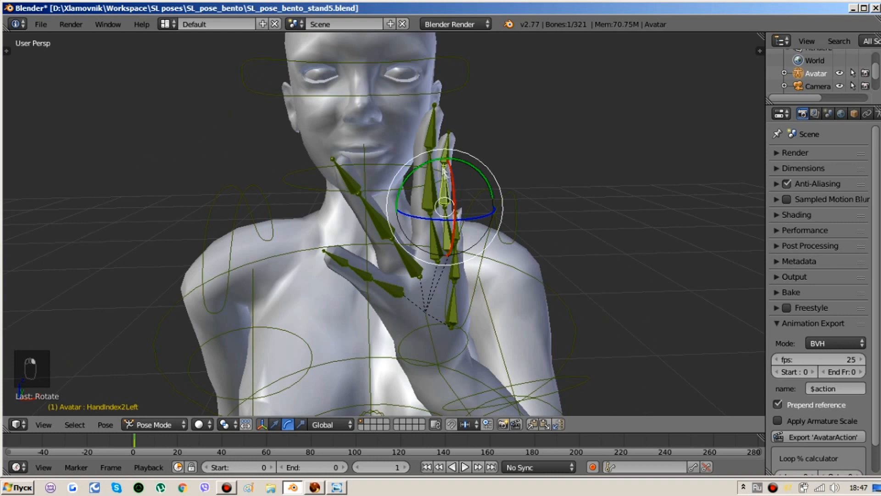
# - Bend the left index finger's second joint toward the mouth about the global Y axis
pyautogui.rightClick(437, 156)
pyautogui.press('r')
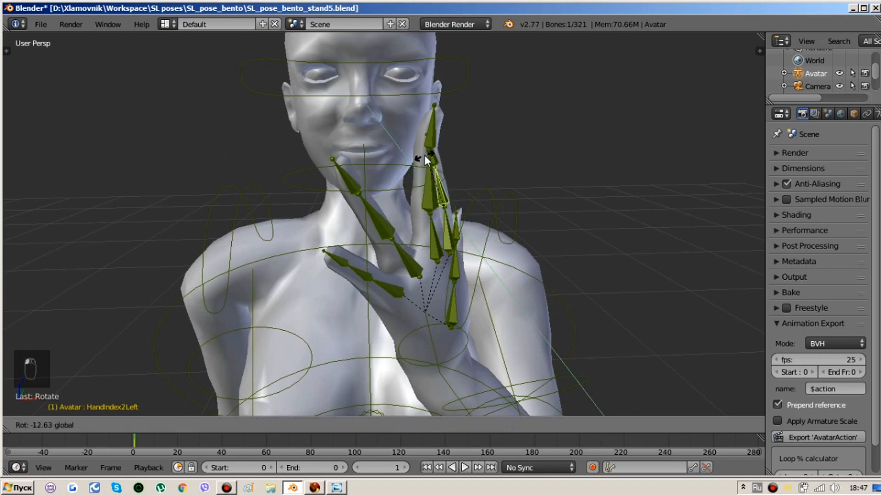
pyautogui.click(393, 158)
pyautogui.moveTo(393, 158); pyautogui.dragTo(349, 274, button='middle')
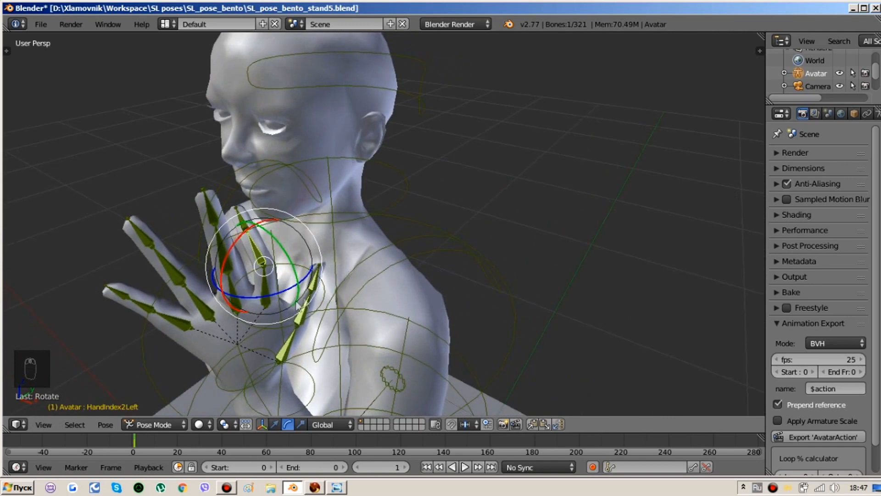
# - Correct the left index finger's second joint with small rotations about the global X and Z axes
pyautogui.press('capslock')
pyautogui.moveTo(252, 304); pyautogui.dragTo(343, 288, button='middle')
pyautogui.press('capslock')
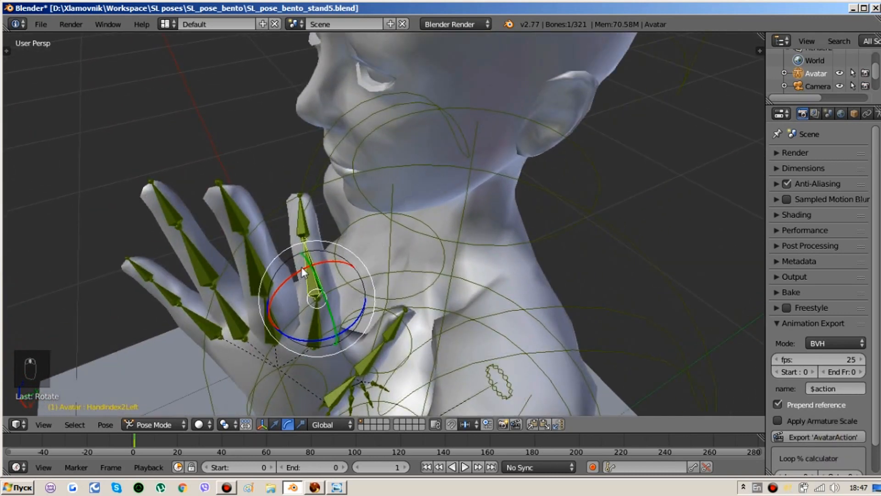
pyautogui.moveTo(301, 267); pyautogui.dragTo(314, 266)
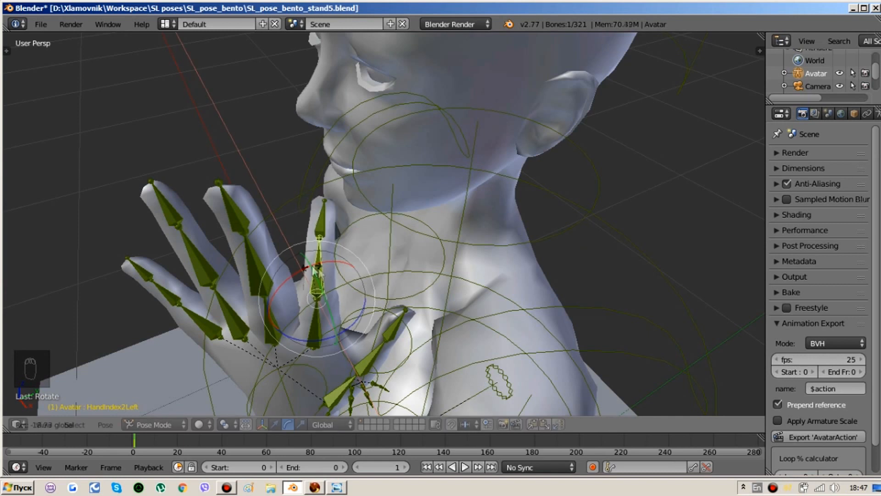
pyautogui.moveTo(352, 323); pyautogui.dragTo(373, 310)
pyautogui.moveTo(323, 295); pyautogui.dragTo(322, 302)
pyautogui.moveTo(323, 309); pyautogui.dragTo(321, 272, button='middle')
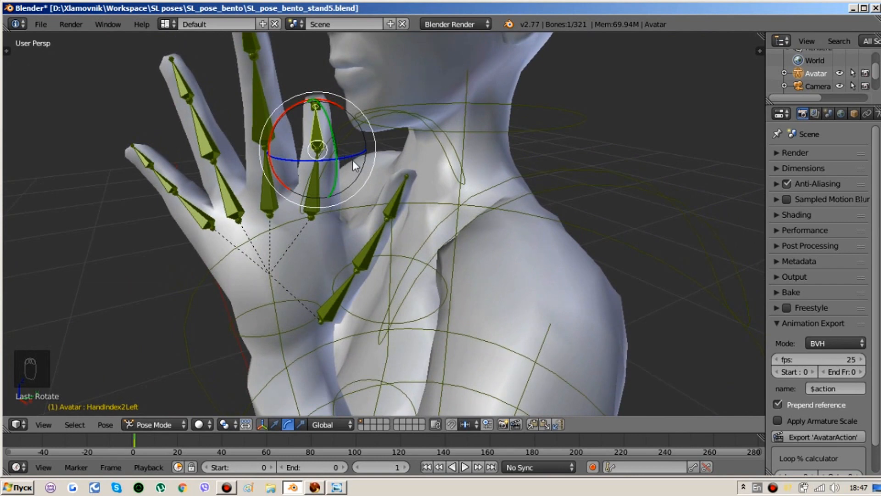
pyautogui.moveTo(354, 156); pyautogui.dragTo(341, 163)
pyautogui.moveTo(328, 165); pyautogui.dragTo(404, 176, button='middle')
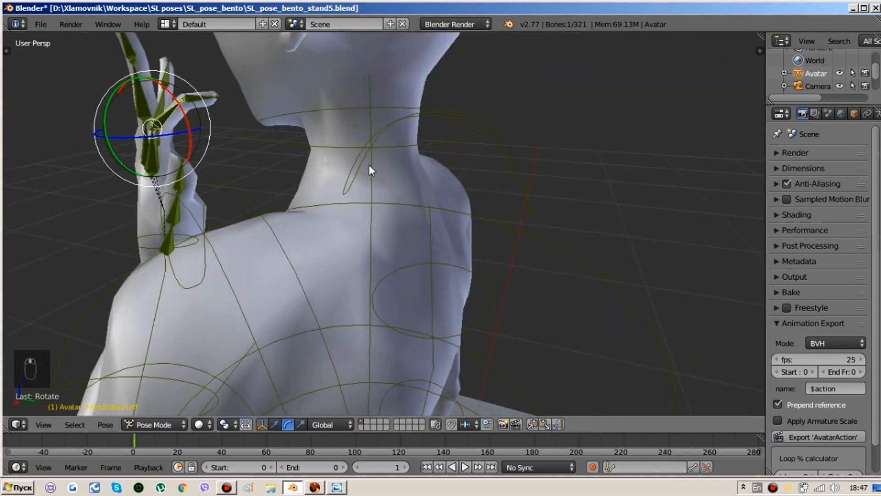
# - Adjust the left index finger's tip joint about the global Y axis and compare it with reference picture n_11
pyautogui.moveTo(123, 126); pyautogui.dragTo(256, 138, button='middle')
pyautogui.rightClick(255, 133)
pyautogui.moveTo(223, 95); pyautogui.dragTo(178, 109)
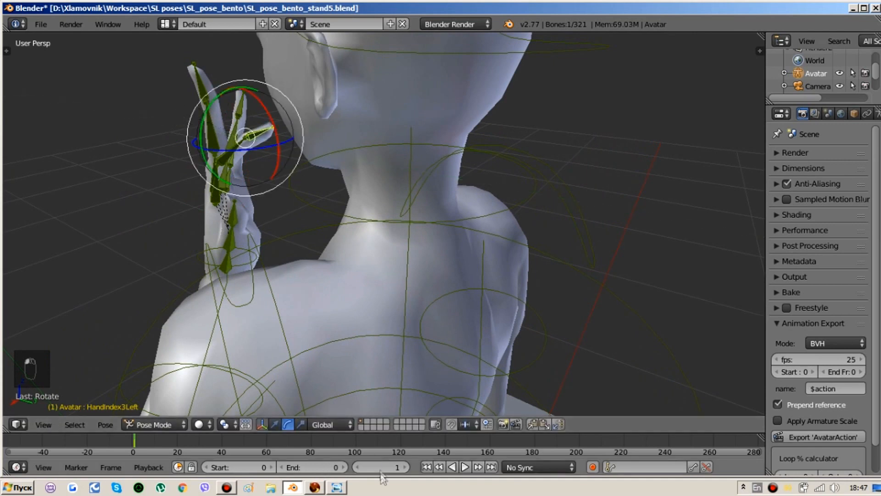
pyautogui.click(335, 489)
pyautogui.click(336, 487)
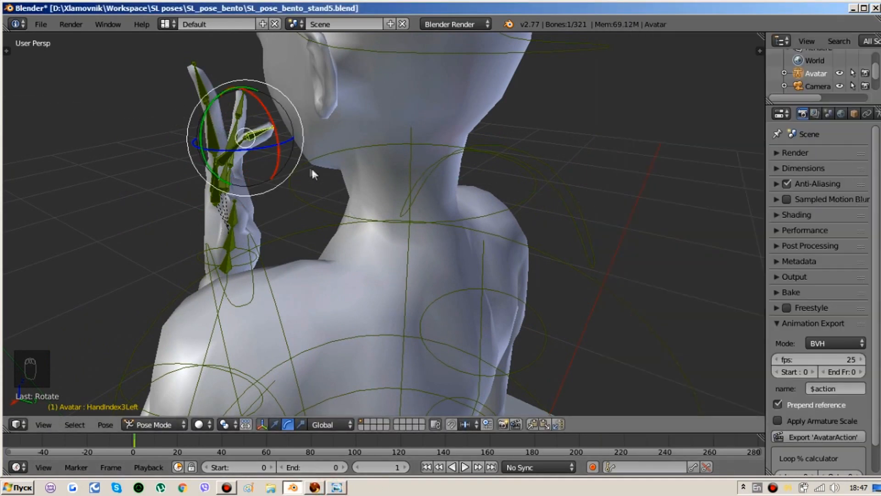
# - Refine the bend of the left index finger with a series of small joint rotations
pyautogui.rightClick(227, 159)
pyautogui.moveTo(186, 131); pyautogui.dragTo(177, 131)
pyautogui.moveTo(274, 162); pyautogui.dragTo(391, 201, button='middle')
pyautogui.rightClick(393, 204)
pyautogui.moveTo(401, 245); pyautogui.dragTo(392, 243)
pyautogui.moveTo(393, 243); pyautogui.dragTo(548, 95, button='middle')
pyautogui.moveTo(535, 106); pyautogui.dragTo(543, 101)
pyautogui.moveTo(569, 147); pyautogui.dragTo(577, 146)
pyautogui.moveTo(555, 103); pyautogui.dragTo(571, 150)
pyautogui.moveTo(571, 150); pyautogui.dragTo(234, 161, button='middle')
# - Rotate the left index finger's second joint slightly about the global Y axis
pyautogui.rightClick(226, 155)
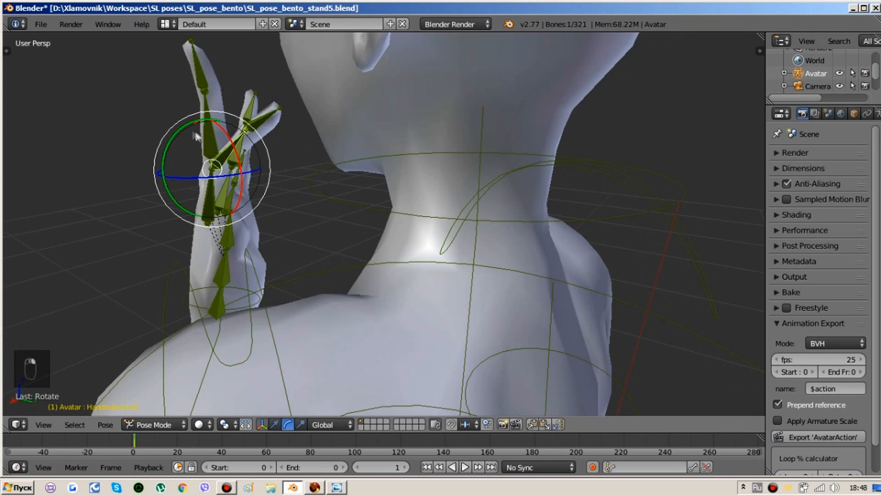
pyautogui.press('r')
pyautogui.click(175, 122)
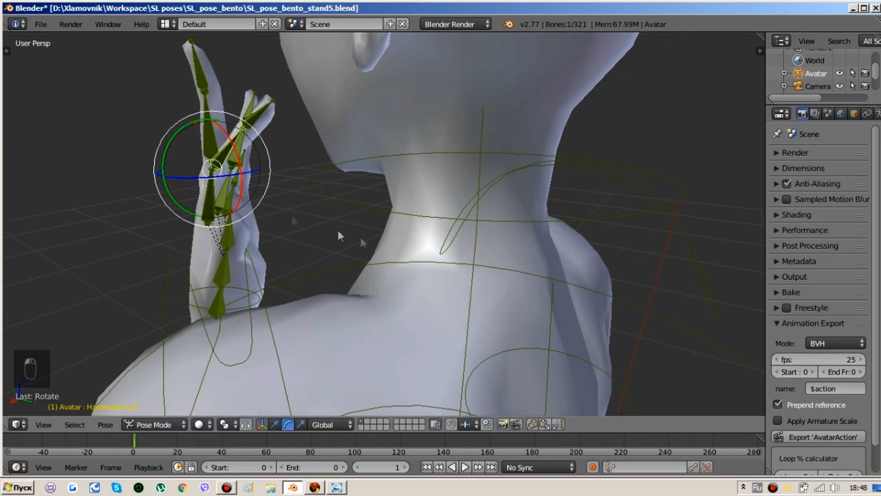
# - Insert a LocRot keyframe for all bones and export the animation over SL_pose_bento_stand5.bvh
pyautogui.press('a')
pyautogui.press('a')
pyautogui.press('i')
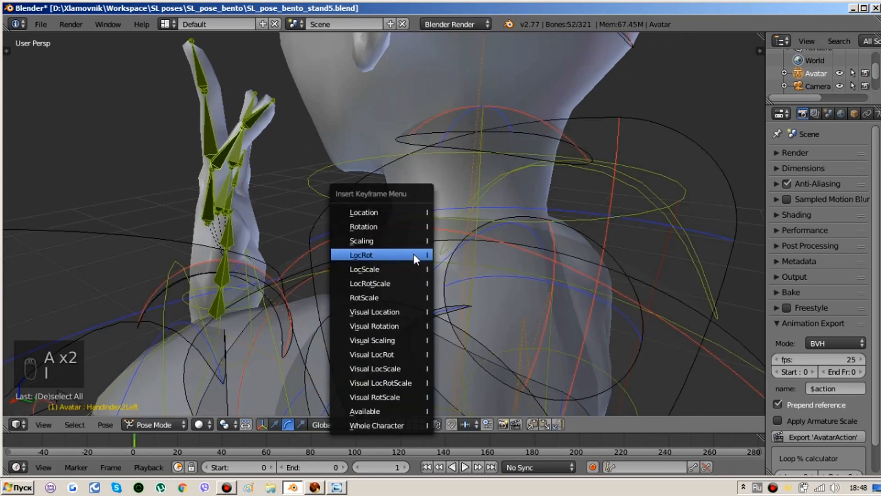
pyautogui.click(408, 254)
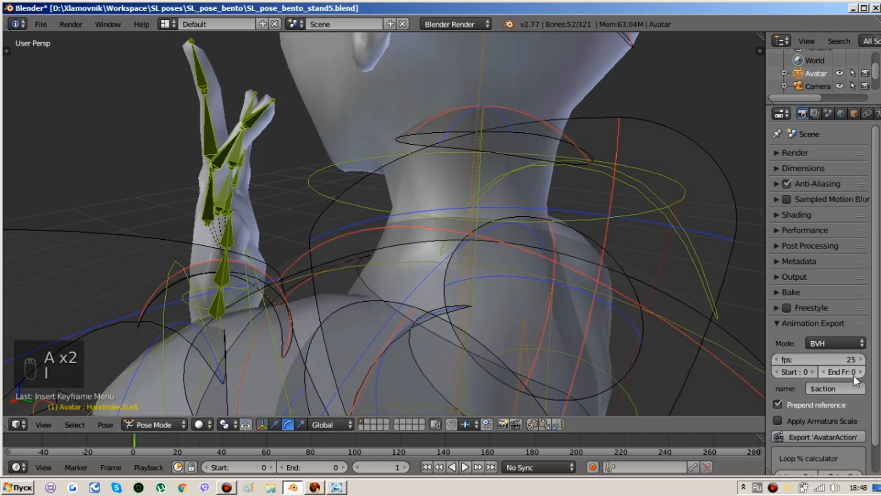
pyautogui.click(804, 434)
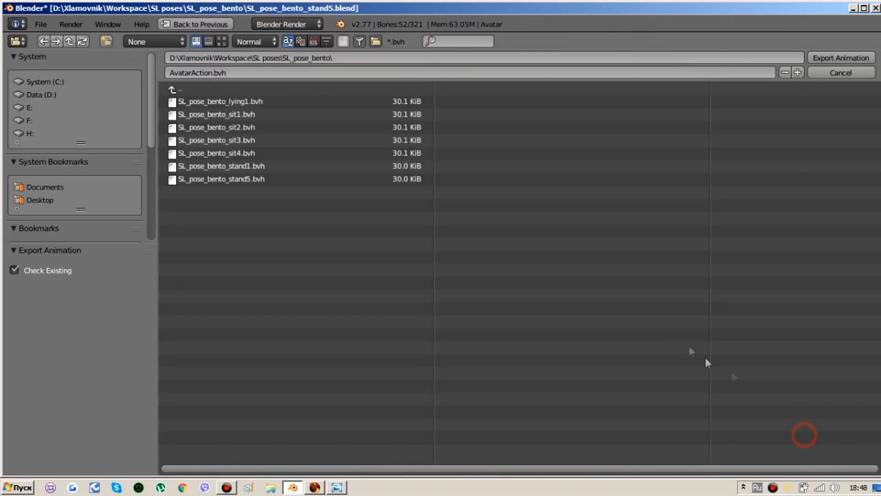
pyautogui.click(343, 178)
pyautogui.click(868, 58)
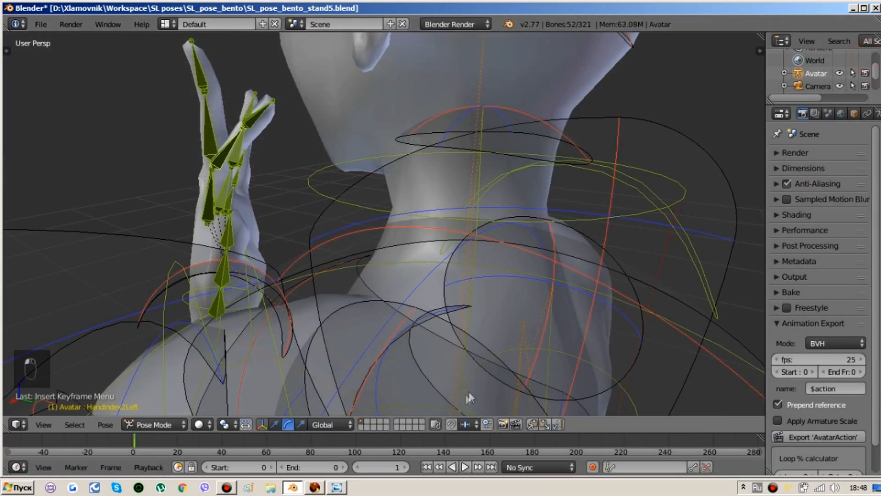
# - Switch to Firestorm, reload the pose file in the upload preview, and inspect the hand and mouth closely from the side
pyautogui.click(315, 487)
pyautogui.click(715, 408)
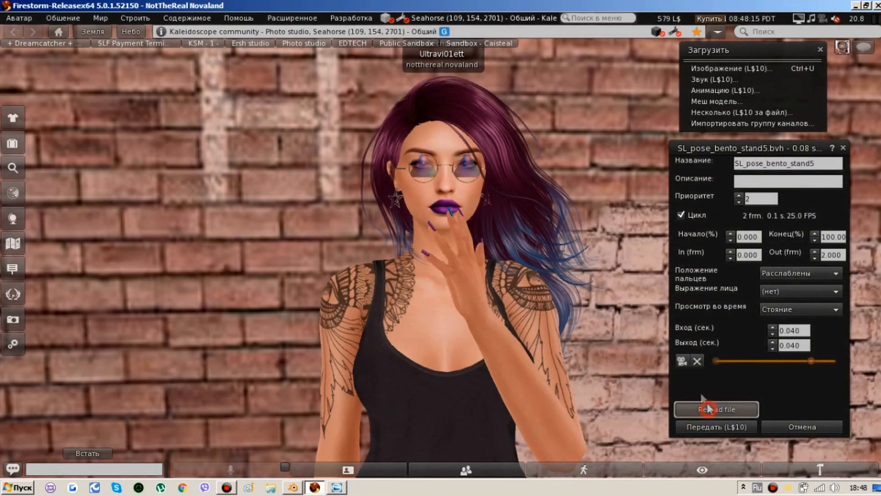
pyautogui.keyDown('alt'); pyautogui.moveTo(477, 231); pyautogui.dragTo(432, 242); pyautogui.keyUp('alt')
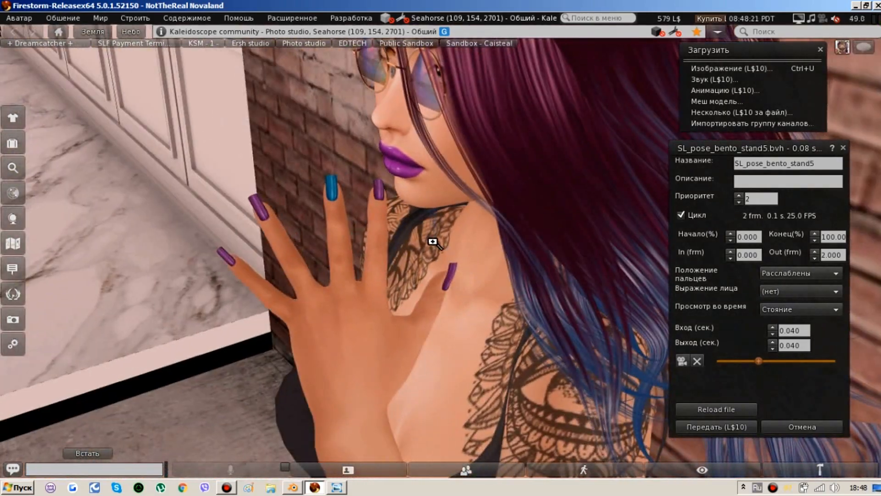
pyautogui.keyDown('alt'); pyautogui.moveTo(381, 272); pyautogui.dragTo(443, 246); pyautogui.keyUp('alt')
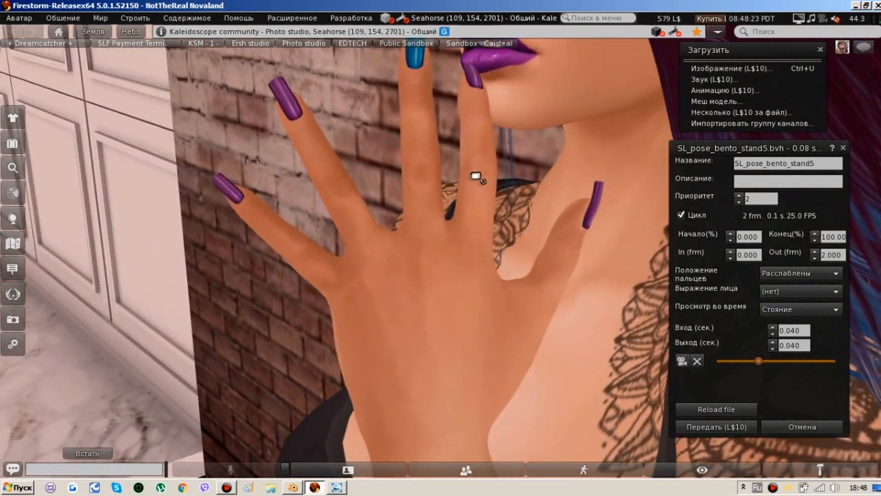
pyautogui.keyDown('alt'); pyautogui.moveTo(476, 177); pyautogui.dragTo(393, 305); pyautogui.keyUp('alt')
pyautogui.keyDown('alt'); pyautogui.moveTo(430, 267); pyautogui.dragTo(468, 261); pyautogui.keyUp('alt')
pyautogui.keyDown('ctrl'); pyautogui.keyDown('alt'); pyautogui.moveTo(529, 292); pyautogui.dragTo(452, 240); pyautogui.keyUp('alt'); pyautogui.keyUp('ctrl')
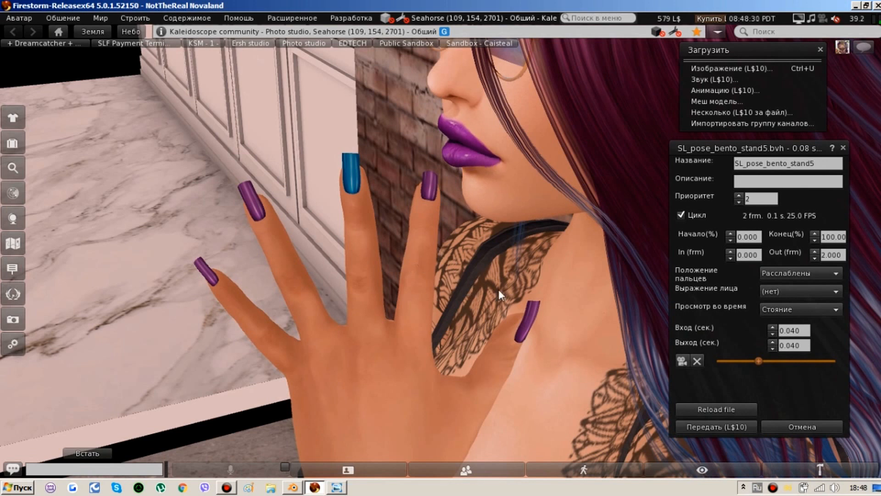
# - Return to Blender and make small rotations to the left index finger's tip and second joints
pyautogui.click(296, 489)
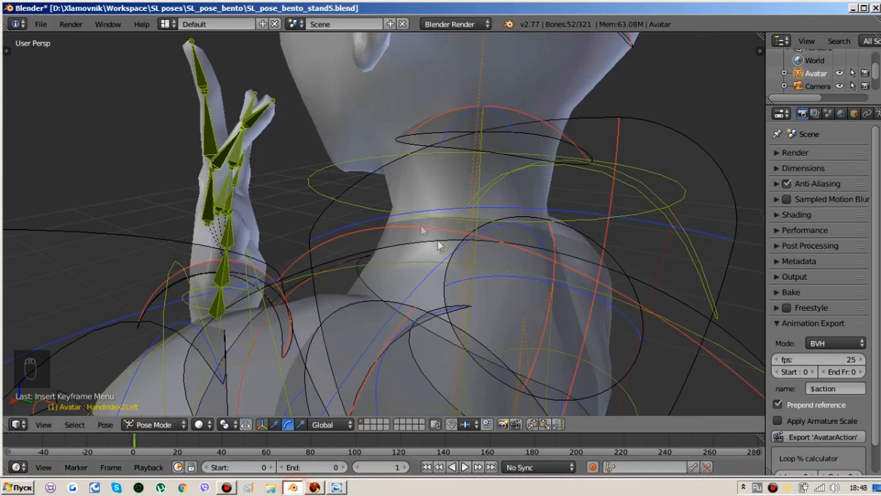
pyautogui.press('KP_Decimal')
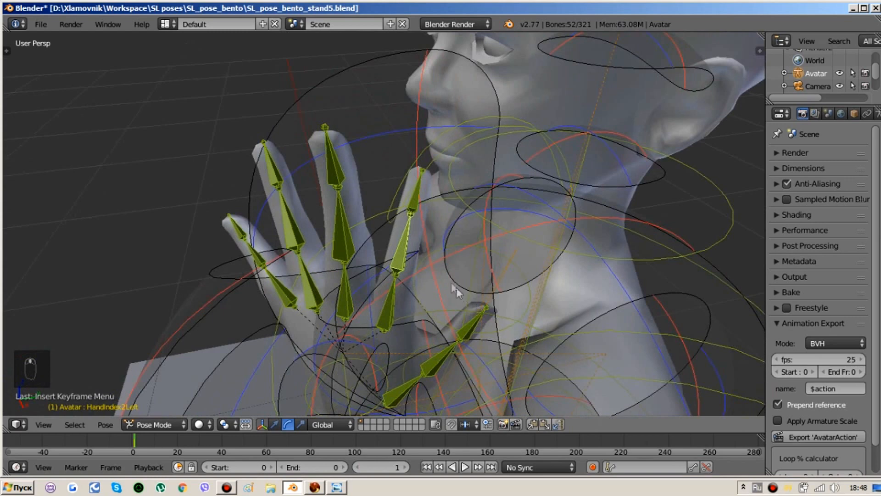
pyautogui.rightClick(410, 240)
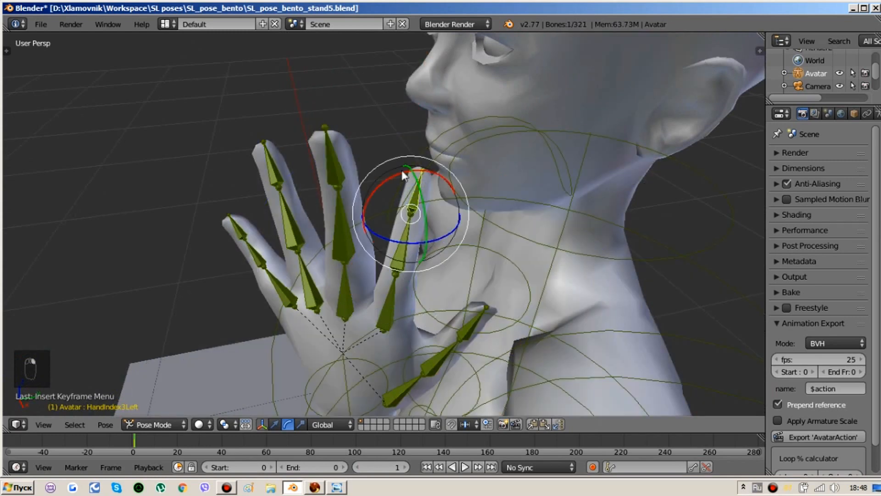
pyautogui.click(384, 175)
pyautogui.rightClick(409, 254)
pyautogui.moveTo(384, 242); pyautogui.dragTo(385, 240)
# - Keyframe all bones again, re-export the adjusted pose to SL_pose_bento_stand5.bvh and switch to Firestorm
pyautogui.press('a')
pyautogui.press('a')
pyautogui.press('a')
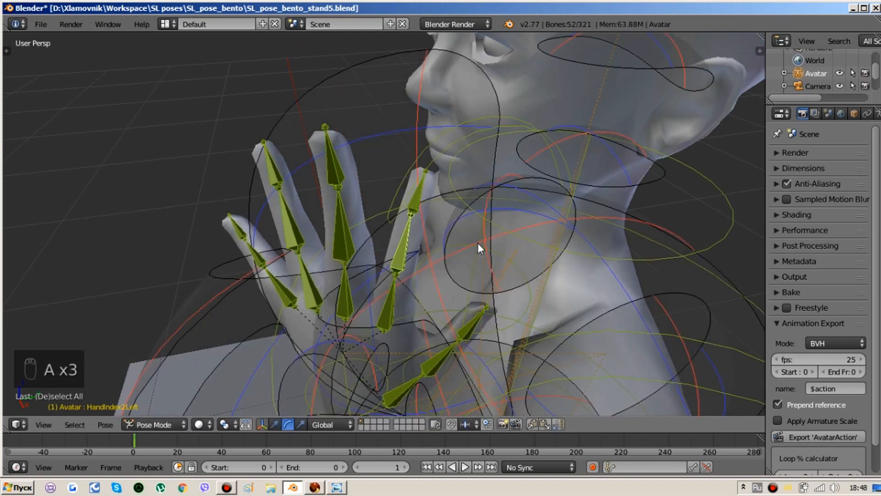
pyautogui.press('i')
pyautogui.click(477, 243)
pyautogui.click(786, 436)
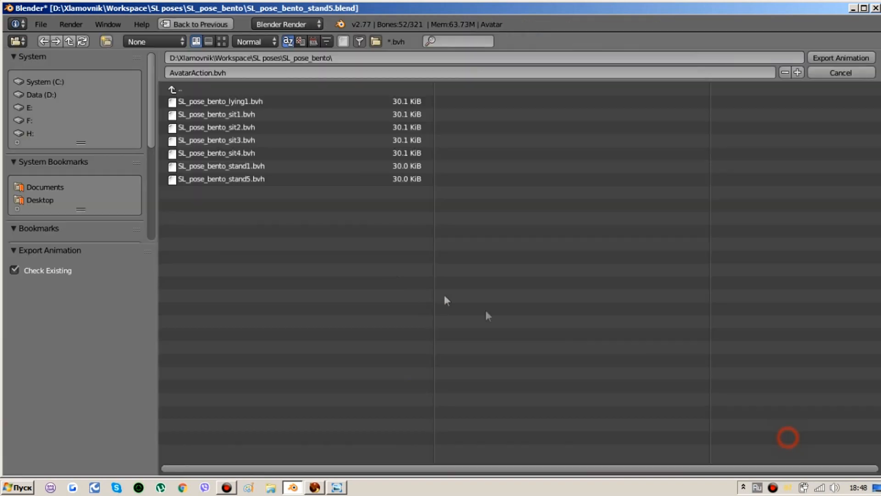
pyautogui.doubleClick(293, 179)
pyautogui.click(314, 487)
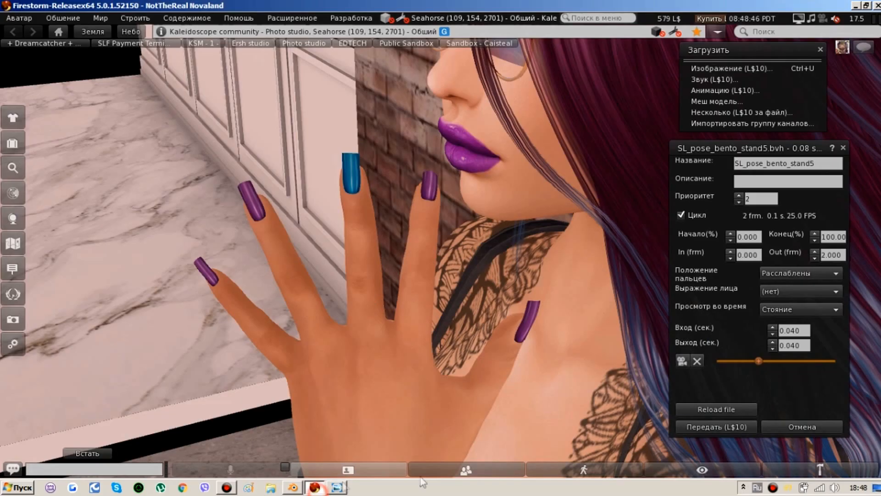
# - Play the re-exported pose in the upload preview and inspect the hand at the mouth from the front
pyautogui.click(683, 360)
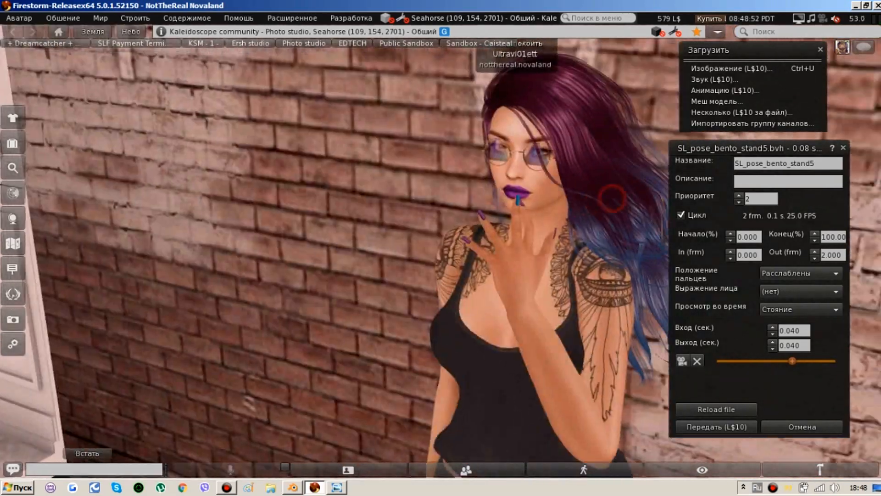
pyautogui.keyDown('alt'); pyautogui.moveTo(612, 198); pyautogui.dragTo(569, 138); pyautogui.keyUp('alt')
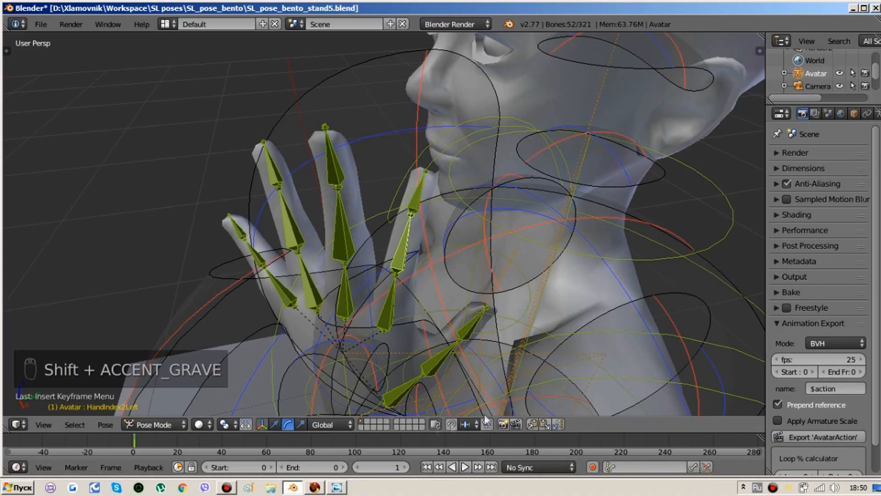
# - Try to bring the left middle finger to the mouth in Blender by rotating its base and second joints
pyautogui.moveTo(511, 337); pyautogui.dragTo(521, 252, button='middle')
pyautogui.moveTo(526, 232); pyautogui.dragTo(526, 235)
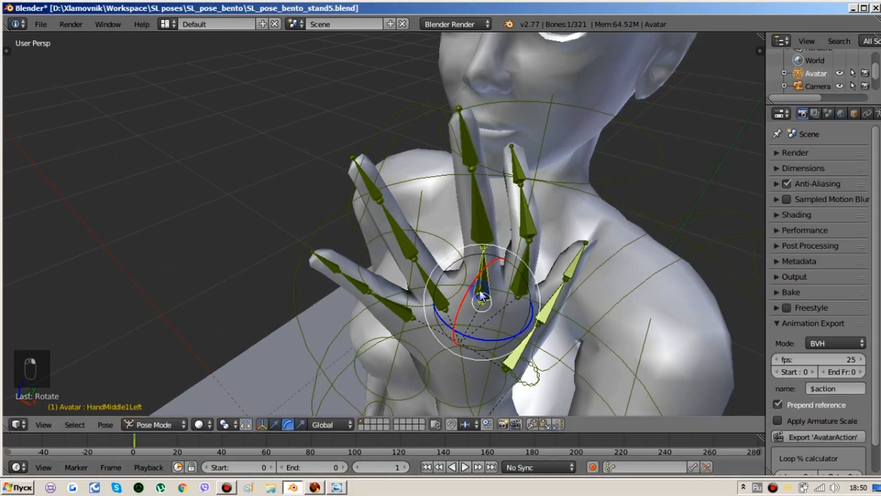
pyautogui.moveTo(542, 257); pyautogui.dragTo(587, 204, button='middle')
pyautogui.moveTo(589, 201); pyautogui.dragTo(591, 203)
pyautogui.click(571, 182)
pyautogui.moveTo(572, 183); pyautogui.dragTo(483, 299, button='middle')
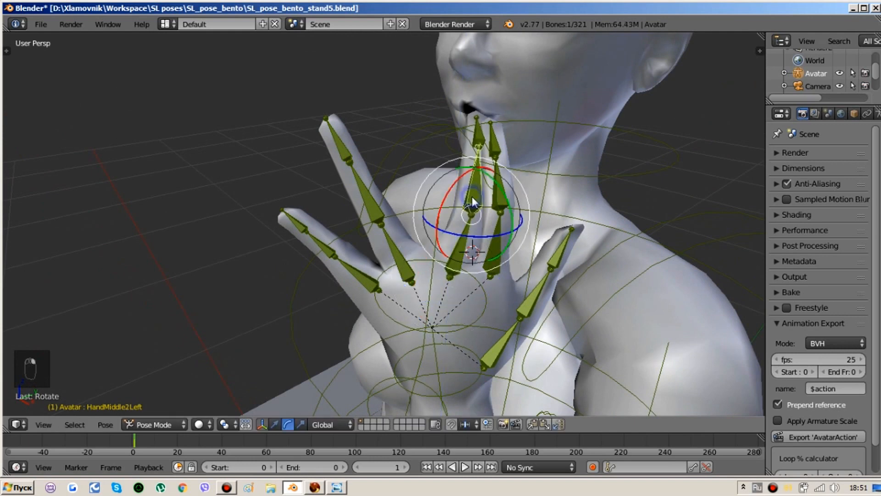
pyautogui.moveTo(436, 250); pyautogui.dragTo(466, 301, button='middle')
pyautogui.moveTo(466, 302); pyautogui.dragTo(471, 305)
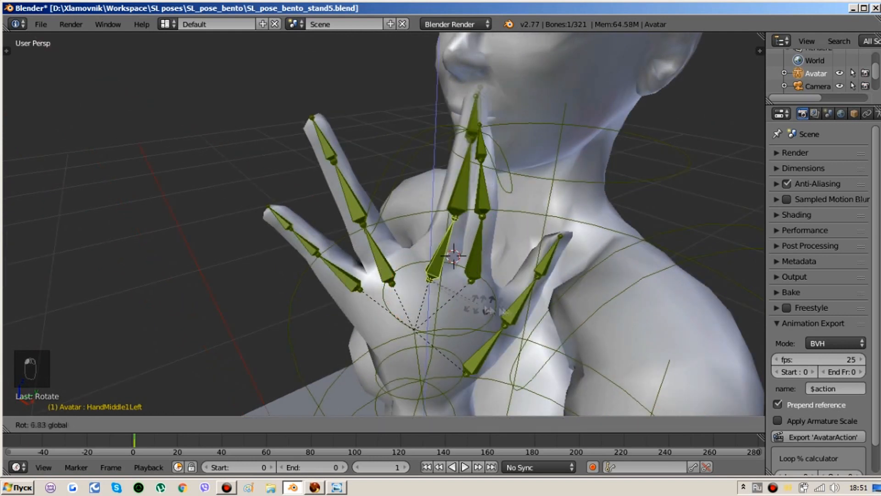
# - Undo the recent rotations of the left middle finger
pyautogui.hotkey('ctrl', 'z')
pyautogui.hotkey('ctrl', 'z')
pyautogui.hotkey('ctrl', 'z')
pyautogui.hotkey('ctrl', 'z')
pyautogui.hotkey('ctrl', 'z')
pyautogui.hotkey('ctrl', 'z')
pyautogui.hotkey('ctrl', 'z')
# - Bend the left middle finger by rotating its lower joints from different view angles
pyautogui.moveTo(428, 260); pyautogui.dragTo(376, 256, button='middle')
pyautogui.rightClick(357, 237)
pyautogui.moveTo(383, 241); pyautogui.dragTo(362, 264)
pyautogui.moveTo(363, 264); pyautogui.dragTo(412, 247, button='middle')
pyautogui.rightClick(416, 236)
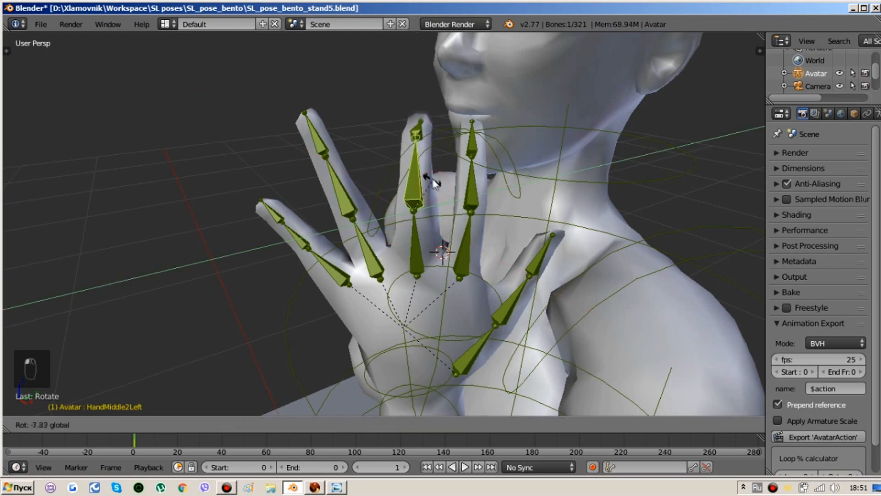
pyautogui.moveTo(415, 164); pyautogui.dragTo(416, 166)
# - Insert a keyframe for all bones and export the pose over SL_pose_bento_stand5.bvh
pyautogui.moveTo(416, 184); pyautogui.dragTo(557, 213, button='middle')
pyautogui.scroll(-4, 557, 213)
pyautogui.press('a')
pyautogui.press('a')
pyautogui.press('a')
pyautogui.press('i')
pyautogui.click(553, 213)
pyautogui.click(822, 437)
pyautogui.click(360, 183)
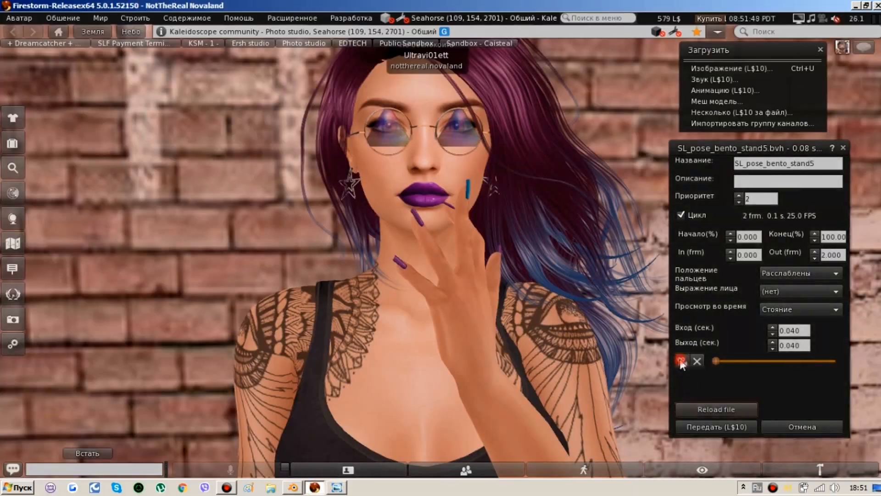
# - Play the updated pose in Firestorm's upload preview and inspect the bent middle finger from the side
pyautogui.click(681, 361)
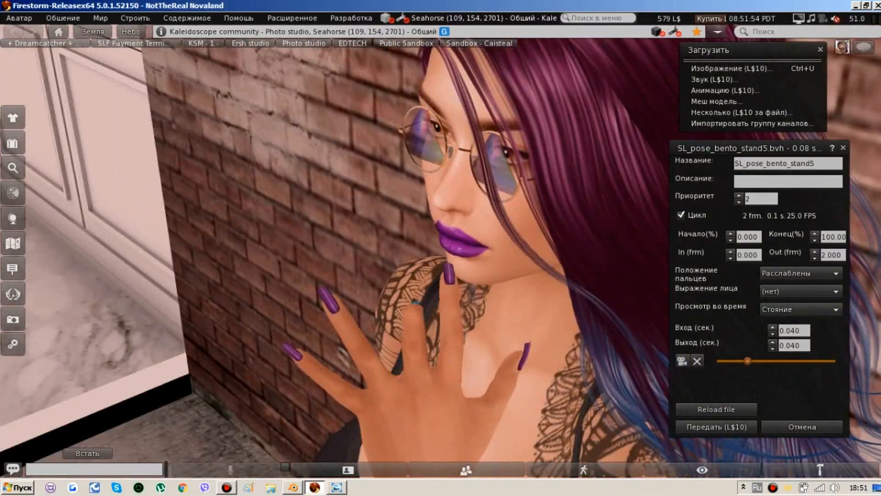
pyautogui.keyDown('alt'); pyautogui.moveTo(440, 250); pyautogui.dragTo(452, 284); pyautogui.keyUp('alt')
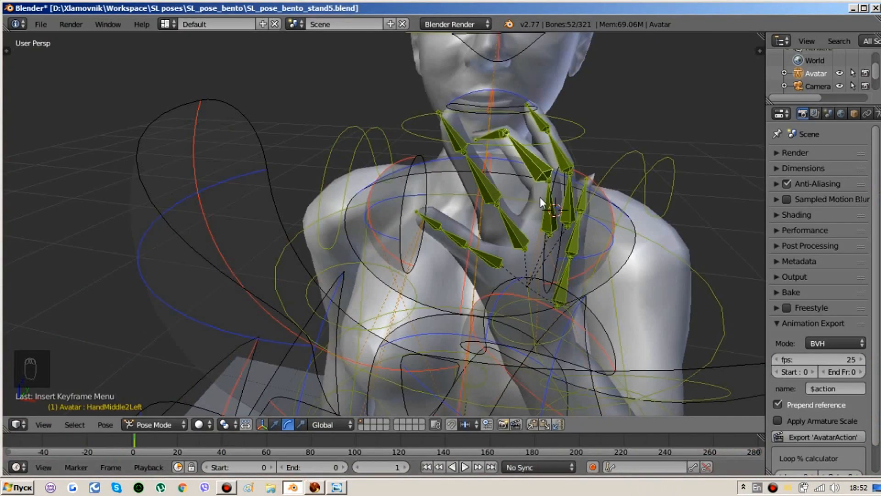
# - Rotate the left middle finger's base joint in Blender, keyframe all bones and play the updated pose in Firestorm's preview
pyautogui.scroll(3, 539, 197)
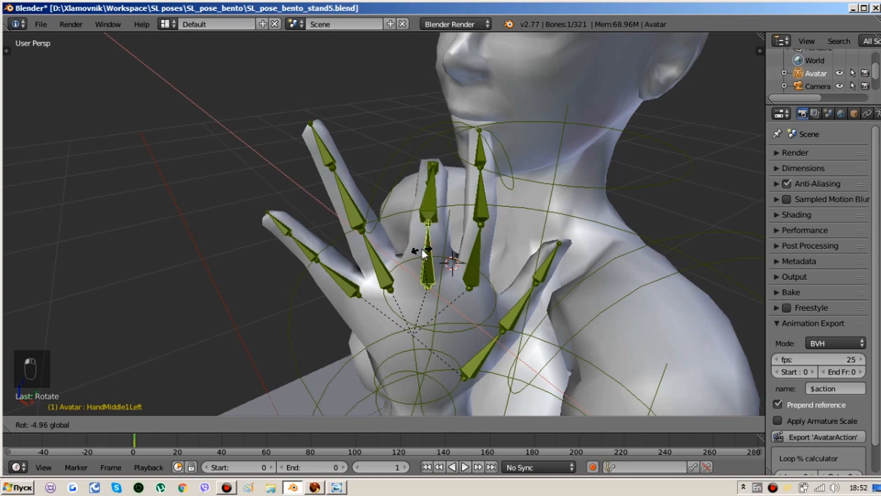
pyautogui.press('a')
pyautogui.press('a')
pyautogui.press('a')
pyautogui.press('i')
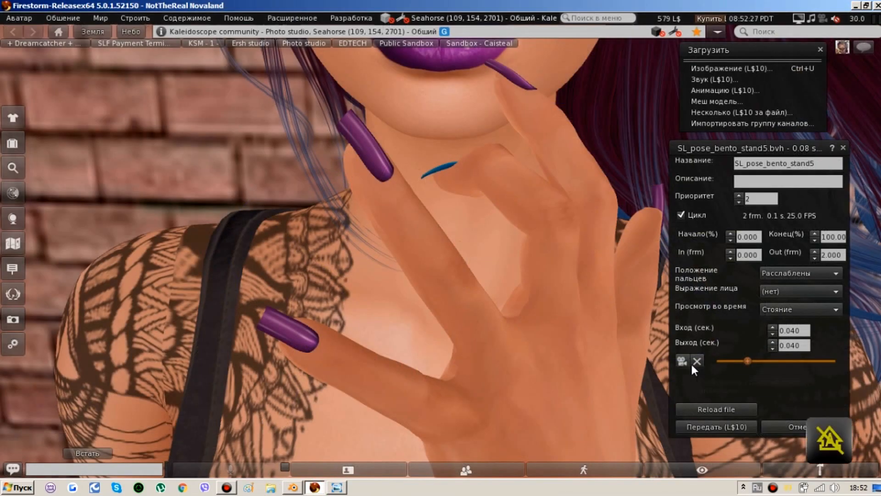
pyautogui.click(685, 362)
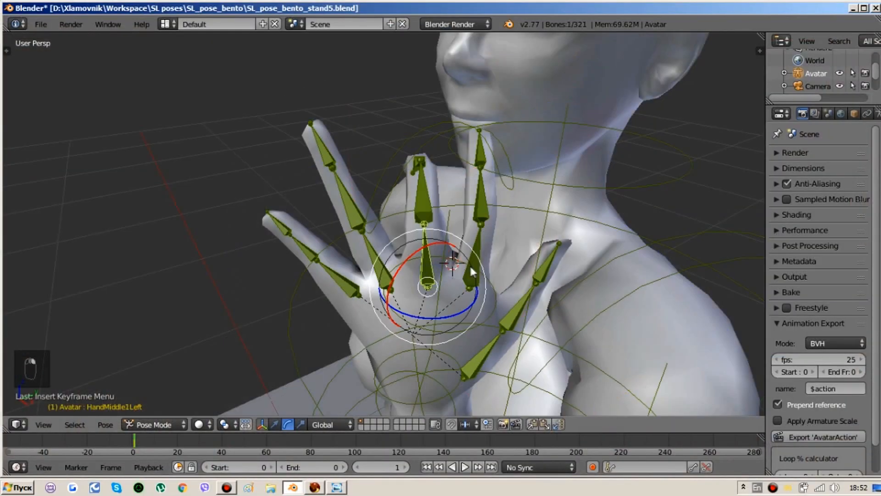
# - Fine-tune the bend of the left middle finger in Blender with small joint rotations
pyautogui.moveTo(470, 267); pyautogui.dragTo(569, 195, button='middle')
pyautogui.scroll(-3, 569, 195)
pyautogui.moveTo(568, 195); pyautogui.dragTo(571, 199)
pyautogui.scroll(3, 571, 200)
pyautogui.moveTo(571, 199); pyautogui.dragTo(459, 234, button='middle')
pyautogui.moveTo(408, 244); pyautogui.dragTo(410, 225)
# - Keyframe all bones and export the adjusted middle finger over SL_pose_bento_stand5.bvh
pyautogui.press('a')
pyautogui.press('a')
pyautogui.press('i')
pyautogui.click(409, 226)
pyautogui.click(818, 433)
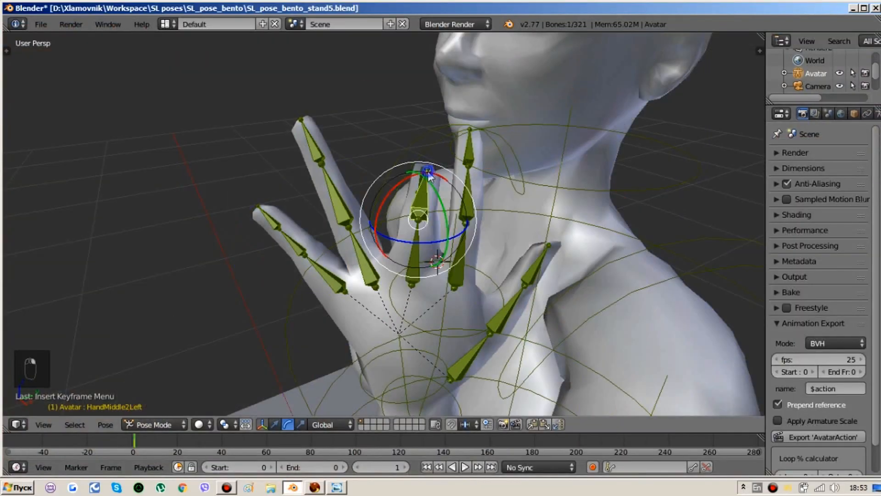
# - Examine the left hand from the palm side in Blender and in Firestorm's upload preview
pyautogui.scroll(-4, 429, 175)
pyautogui.moveTo(428, 175); pyautogui.dragTo(358, 113, button='middle')
pyautogui.scroll(2, 472, 128)
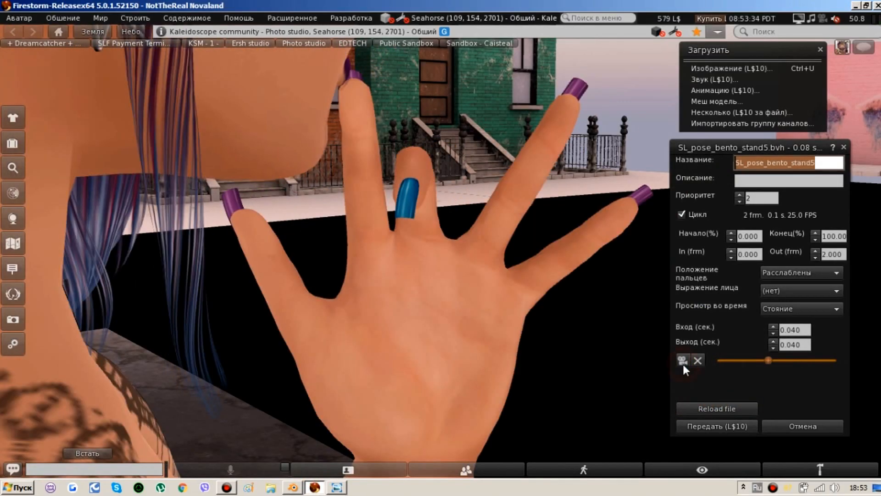
pyautogui.click(683, 362)
# - Return to Blender and make a small rotation to the left middle finger from the palm side
pyautogui.rightClick(292, 487)
pyautogui.click(292, 487)
pyautogui.moveTo(274, 122); pyautogui.dragTo(275, 125)
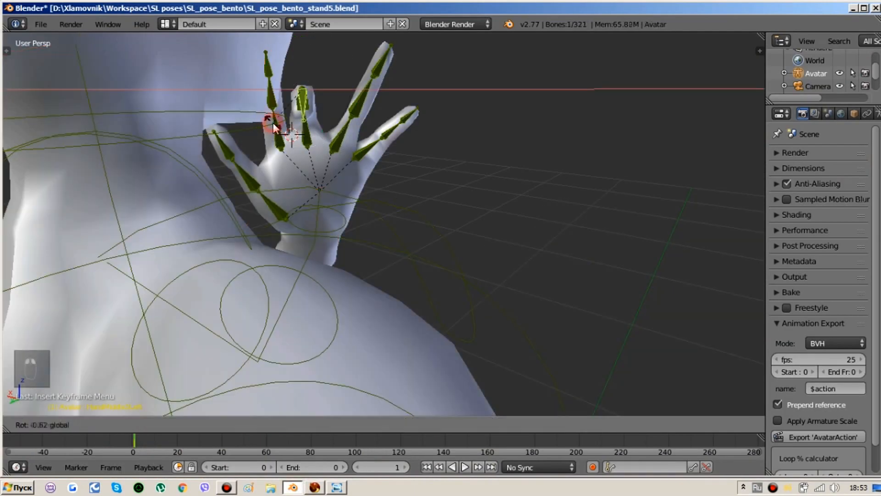
# - Keyframe all bones, re-export the pose to SL_pose_bento_stand5.bvh and inspect the hand up close in Firestorm
pyautogui.press('a')
pyautogui.press('a')
pyautogui.press('a')
pyautogui.press('i')
pyautogui.click(284, 128)
pyautogui.click(841, 437)
pyautogui.click(845, 41)
pyautogui.click(315, 487)
pyautogui.keyDown('ctrl'); pyautogui.keyDown('alt'); pyautogui.moveTo(435, 275); pyautogui.dragTo(560, 296); pyautogui.keyUp('alt'); pyautogui.keyUp('ctrl')
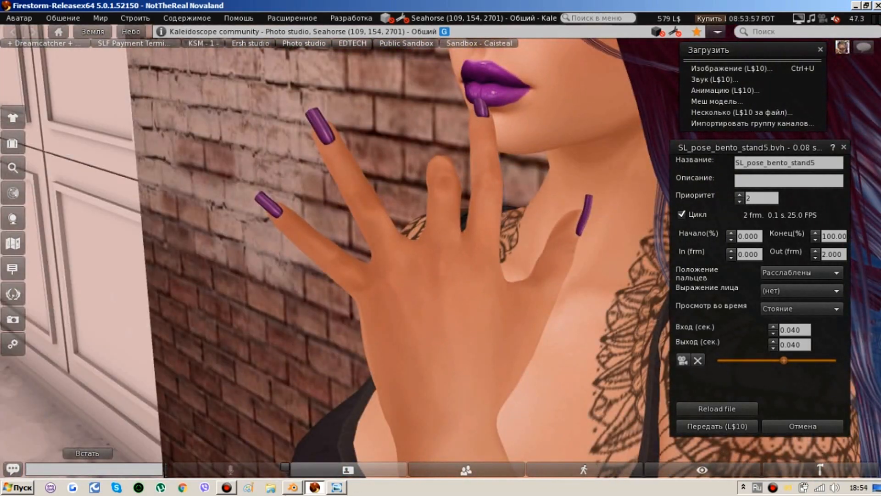
# - Switch back to Blender and save the project file
pyautogui.click(292, 488)
pyautogui.click(41, 25)
pyautogui.click(52, 136)
# - Try to reposition the left middle finger by rotating its base joint from several angles
pyautogui.moveTo(306, 199); pyautogui.dragTo(487, 255, button='middle')
pyautogui.rightClick(468, 228)
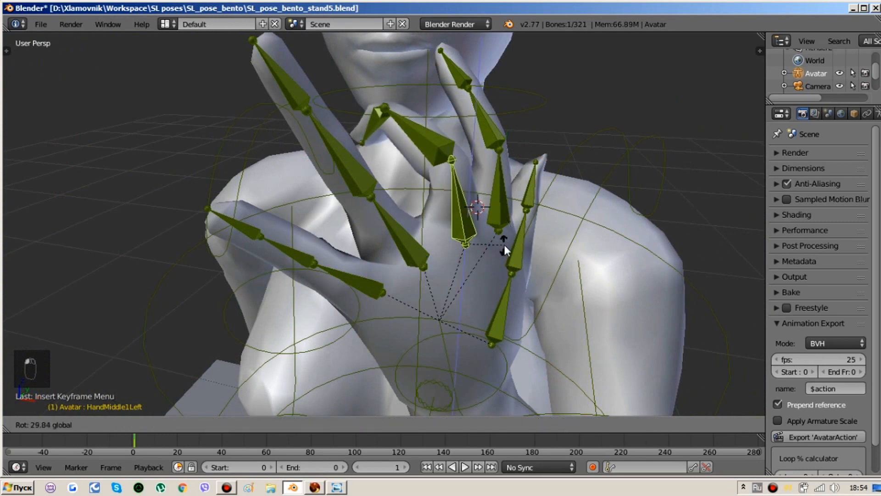
pyautogui.moveTo(449, 300); pyautogui.dragTo(358, 296, button='middle')
pyautogui.hotkey('ctrl', 'z')
pyautogui.moveTo(388, 259); pyautogui.dragTo(421, 239)
pyautogui.hotkey('ctrl', 'z')
pyautogui.moveTo(354, 271); pyautogui.dragTo(339, 263)
pyautogui.moveTo(358, 270); pyautogui.dragTo(463, 263, button='middle')
pyautogui.moveTo(562, 224); pyautogui.dragTo(565, 225)
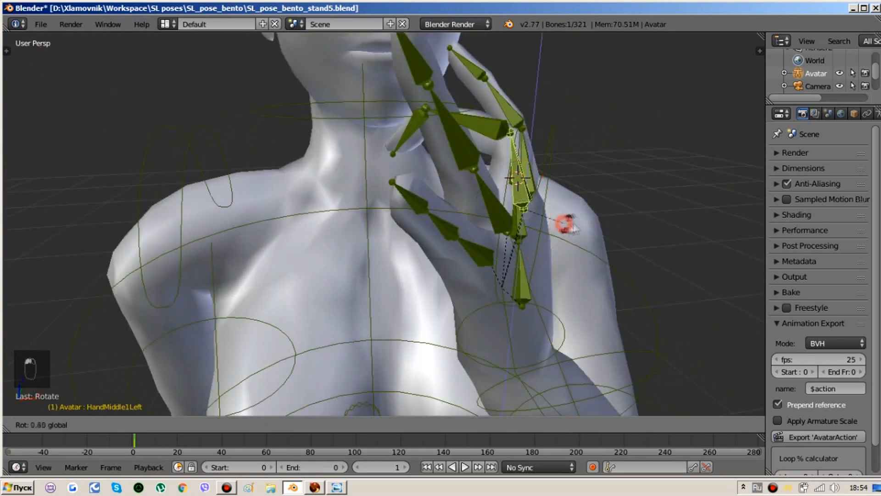
pyautogui.moveTo(424, 209); pyautogui.dragTo(569, 198)
# - Undo the last rotations of the left middle finger's base joint
pyautogui.hotkey('ctrl', 'z')
pyautogui.hotkey('ctrl', 'z')
pyautogui.hotkey('ctrl', 'z')
pyautogui.hotkey('ctrl', 'z')
pyautogui.hotkey('ctrl', 'z')
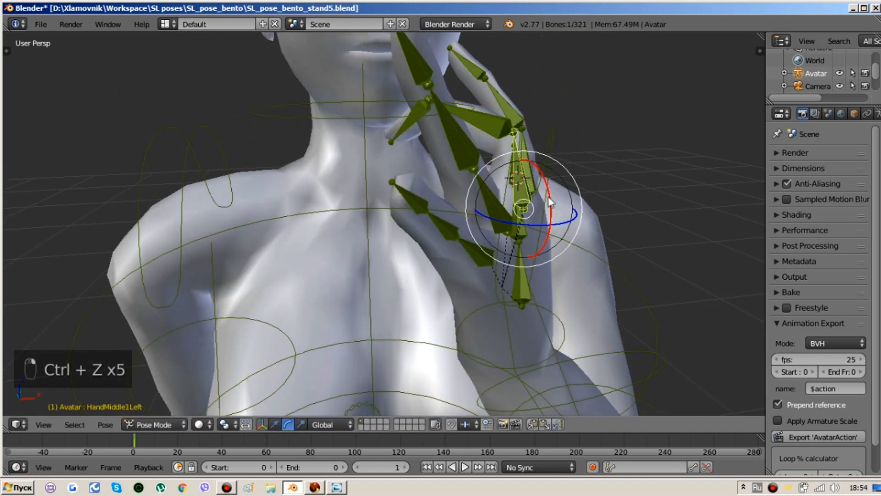
# - Rotate the left middle finger's base joint and insert a keyframe for all bones
pyautogui.moveTo(500, 243); pyautogui.dragTo(403, 261, button='middle')
pyautogui.moveTo(445, 241); pyautogui.dragTo(359, 204)
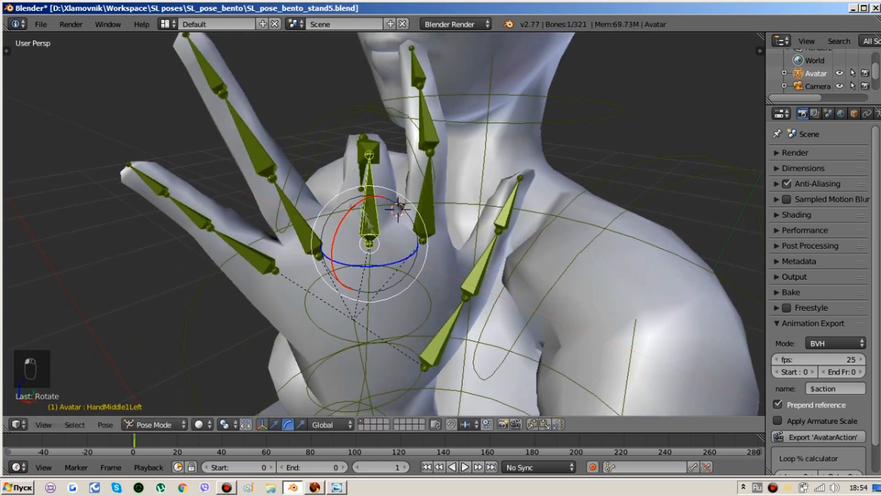
pyautogui.press('a')
pyautogui.press('a')
pyautogui.press('a')
pyautogui.press('i')
pyautogui.click(393, 260)
# - Export the pose over SL_pose_bento_stand5.bvh and play it in Firestorm's upload preview
pyautogui.click(835, 433)
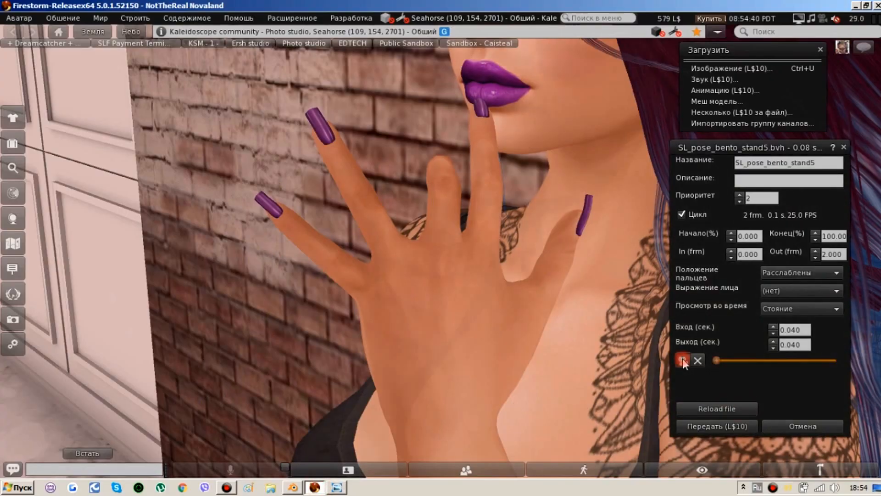
pyautogui.click(682, 360)
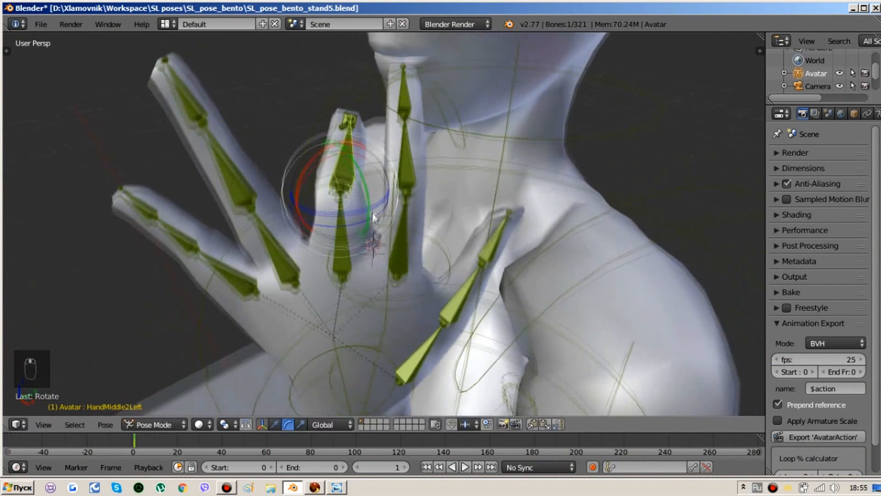
# - Undo the last rotation, rotate the left middle finger's second joint again and keyframe all bones
pyautogui.hotkey('ctrl', 'z')
pyautogui.moveTo(302, 178); pyautogui.dragTo(297, 178)
pyautogui.press('a')
pyautogui.press('a')
pyautogui.press('a')
pyautogui.press('i')
pyautogui.click(404, 177)
# - Export the pose again and compare the hand in Firestorm with reference picture n_11
pyautogui.click(797, 436)
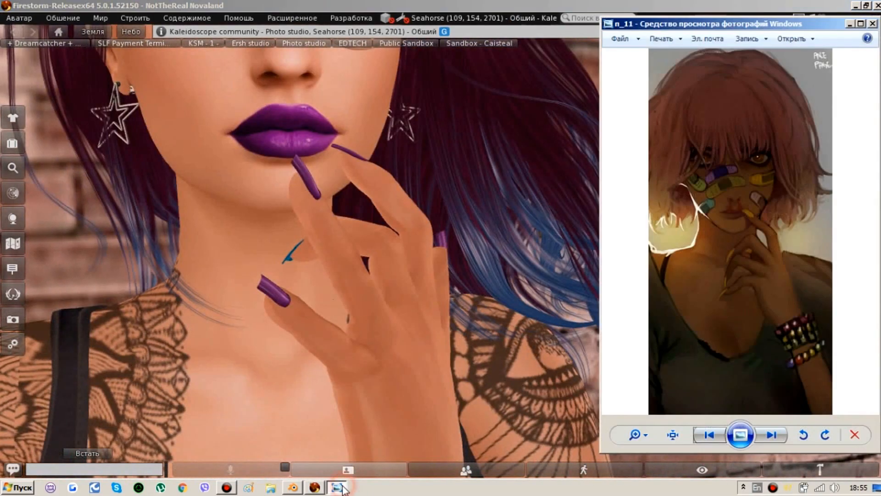
pyautogui.click(339, 487)
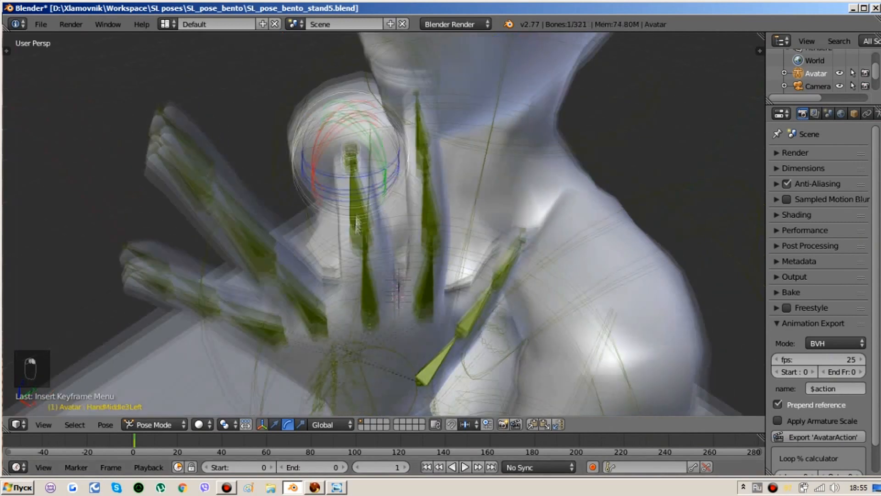
# - Rotate the left middle finger's tip joint in Blender and insert a keyframe for all bones
pyautogui.press('r')
pyautogui.moveTo(329, 192); pyautogui.dragTo(328, 194)
pyautogui.press('a')
pyautogui.press('a')
pyautogui.press('a')
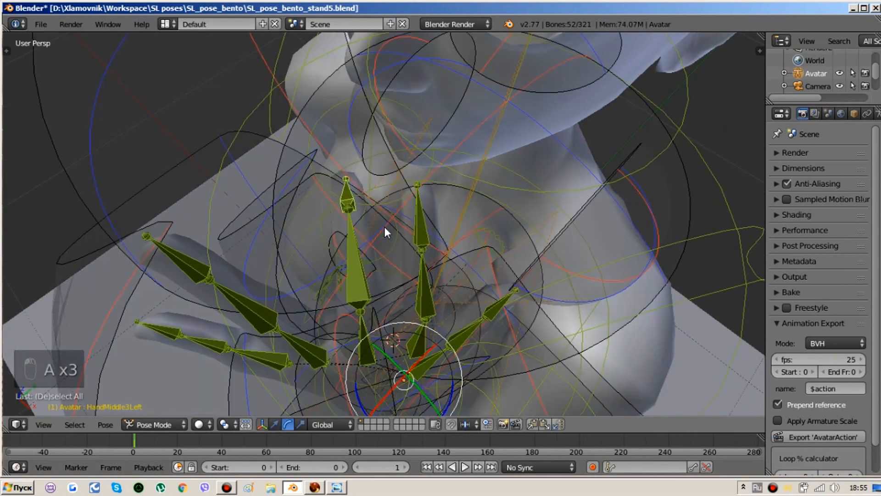
pyautogui.press('i')
pyautogui.click(384, 227)
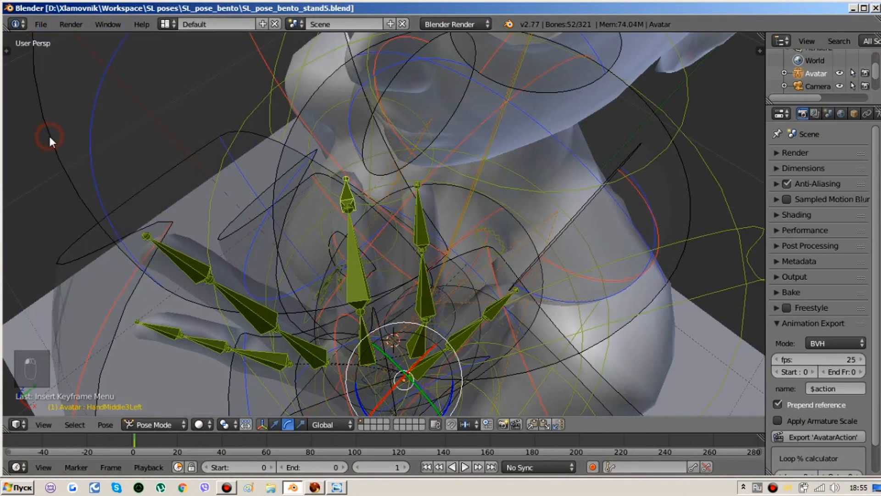
pyautogui.hotkey('shift', '`')
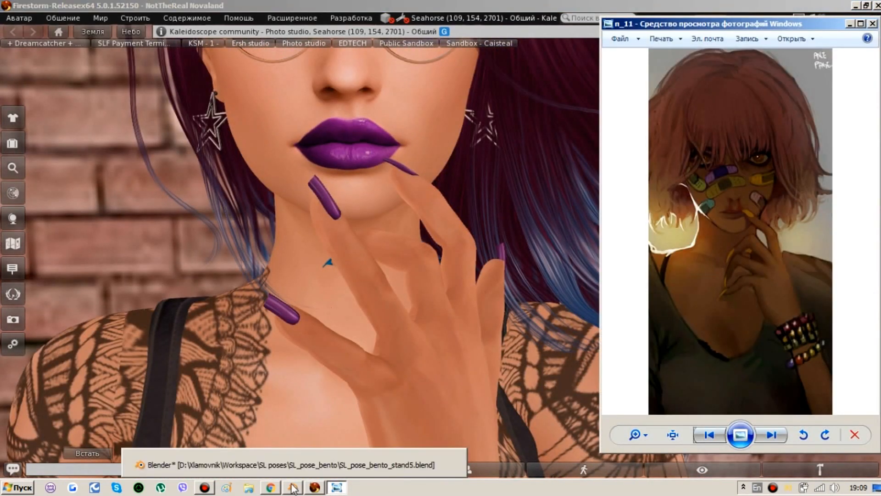
# - Return to Blender and make small rotations to the left hand's finger bones
pyautogui.click(293, 487)
pyautogui.moveTo(521, 246); pyautogui.dragTo(509, 206, button='middle')
pyautogui.rightClick(446, 342)
pyautogui.moveTo(447, 402); pyautogui.dragTo(453, 404)
pyautogui.moveTo(482, 352); pyautogui.dragTo(480, 350)
# - Keyframe all bones and export the refined finger pose over SL_pose_bento_stand5.bvh
pyautogui.press('a')
pyautogui.press('a')
pyautogui.press('a')
pyautogui.press('i')
pyautogui.click(467, 260)
pyautogui.click(796, 434)
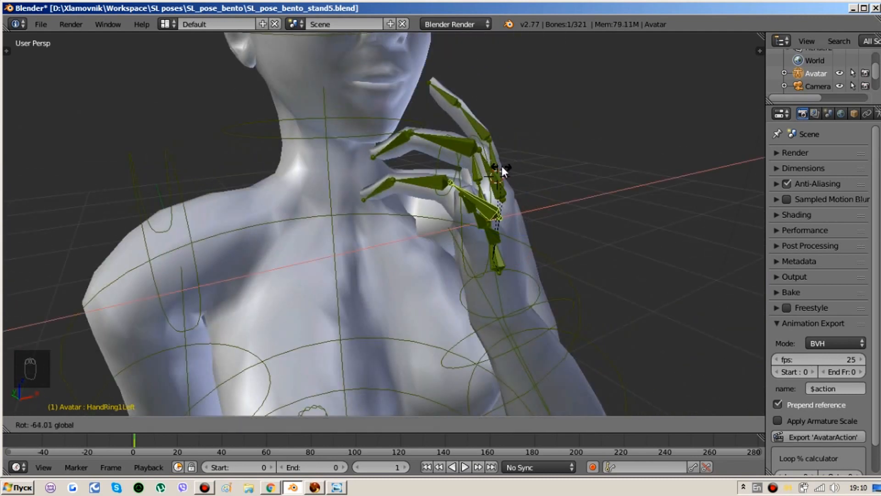
# - Try to curl the left ring and little fingers by rotating their base joints, and undo these rotations
pyautogui.click(502, 166)
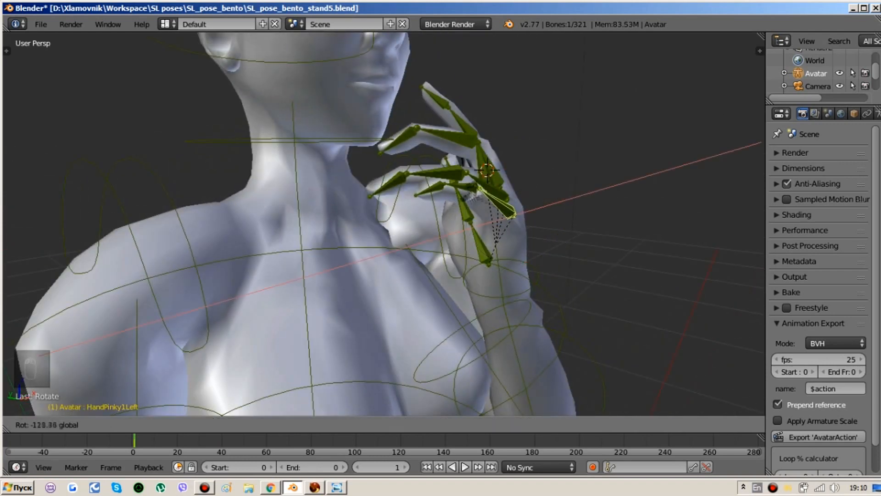
pyautogui.click(561, 193)
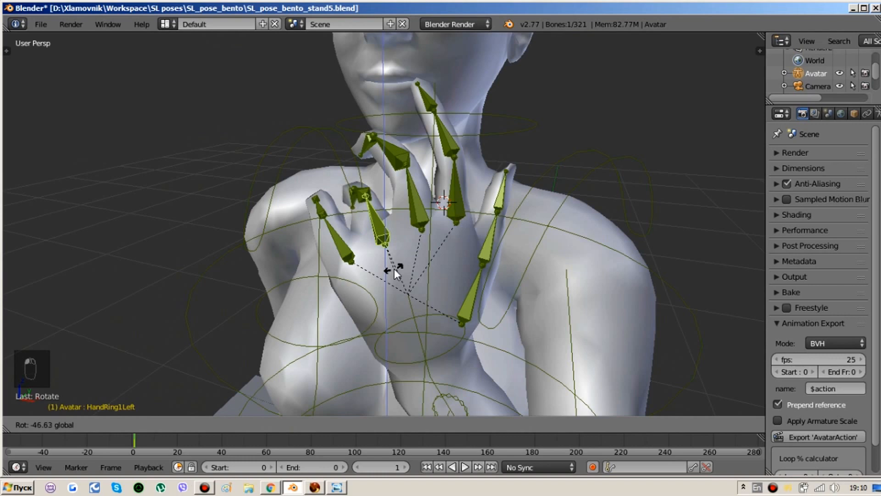
pyautogui.hotkey('ctrl', 'z')
pyautogui.hotkey('ctrl', 'z')
pyautogui.hotkey('ctrl', 'z')
pyautogui.hotkey('ctrl', 'z')
pyautogui.hotkey('ctrl', 'z')
pyautogui.hotkey('ctrl', 'z')
pyautogui.hotkey('ctrl', 'z')
pyautogui.hotkey('ctrl', 'z')
pyautogui.hotkey('ctrl', 'z')
pyautogui.hotkey('ctrl', 'z')
pyautogui.hotkey('ctrl', 'z')
pyautogui.hotkey('ctrl', 'z')
pyautogui.hotkey('ctrl', 'z')
pyautogui.hotkey('ctrl', 'z')
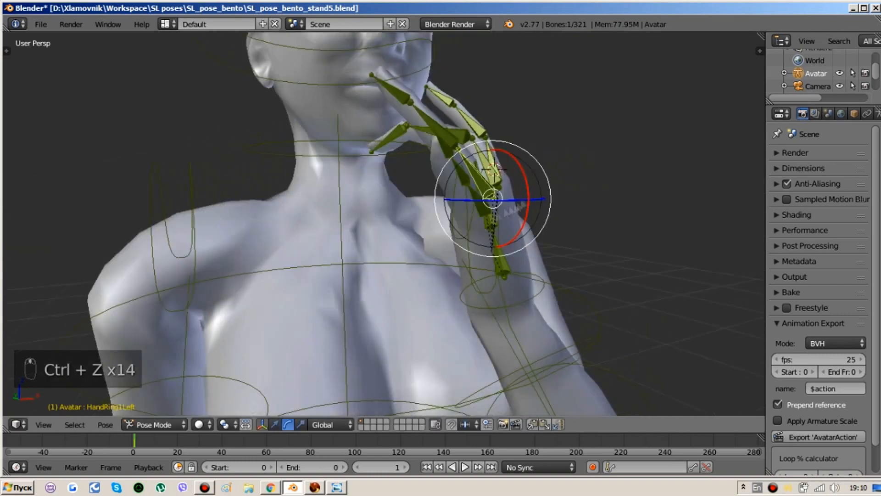
# - Curl the left ring finger toward the palm by rotating its base joint
pyautogui.moveTo(509, 156); pyautogui.dragTo(514, 171)
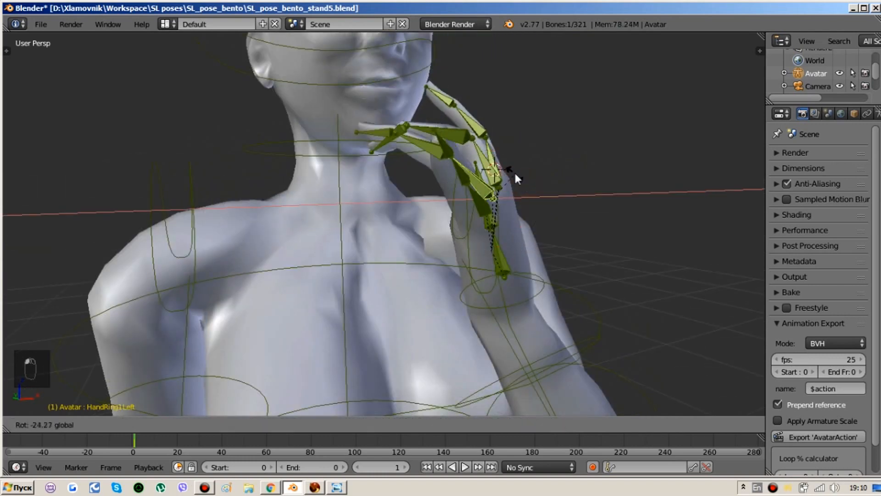
pyautogui.click(514, 170)
pyautogui.click(405, 269)
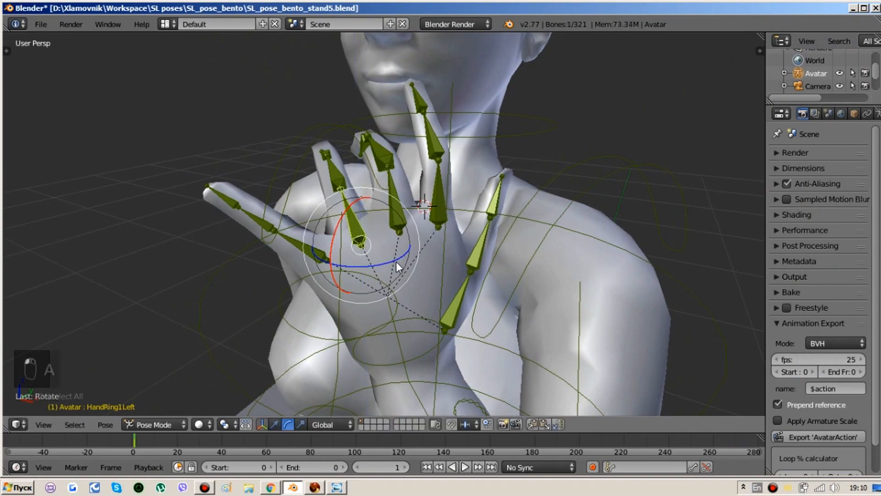
# - Keyframe all bones and play the re-exported pose in Firestorm's upload preview
pyautogui.press('a')
pyautogui.press('a')
pyautogui.press('a')
pyautogui.press('i')
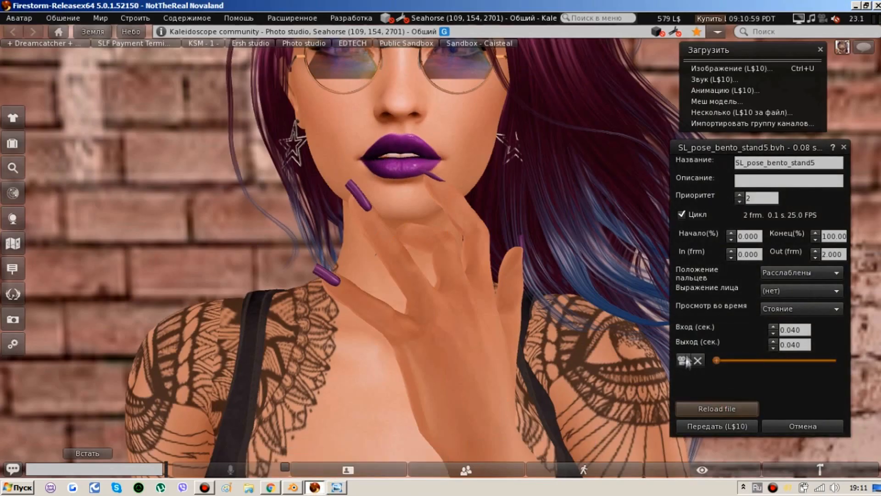
pyautogui.click(684, 360)
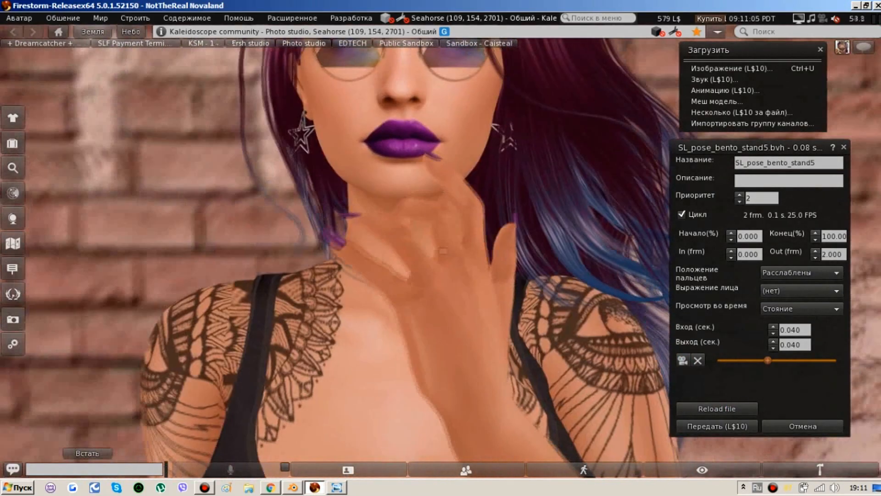
# - Check the reference picture, return to Blender, and adjust the bend of the left middle and ring fingers at their second joints
pyautogui.click(337, 486)
pyautogui.click(321, 490)
pyautogui.click(293, 487)
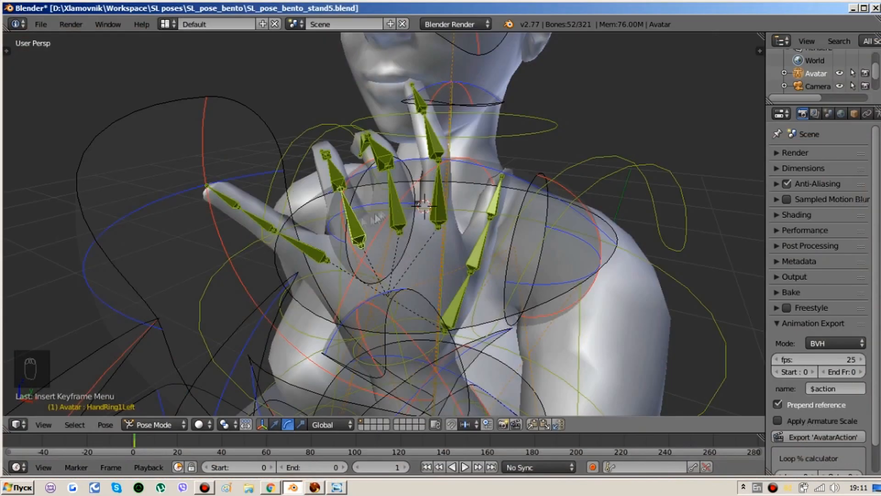
pyautogui.rightClick(403, 171)
pyautogui.moveTo(406, 177); pyautogui.dragTo(500, 177, button='middle')
pyautogui.rightClick(384, 145)
pyautogui.click(442, 111)
pyautogui.press('r')
pyautogui.click(398, 234)
pyautogui.moveTo(440, 113); pyautogui.dragTo(452, 158, button='middle')
pyautogui.rightClick(429, 177)
pyautogui.moveTo(412, 167); pyautogui.dragTo(410, 173)
pyautogui.moveTo(409, 174); pyautogui.dragTo(342, 250, button='middle')
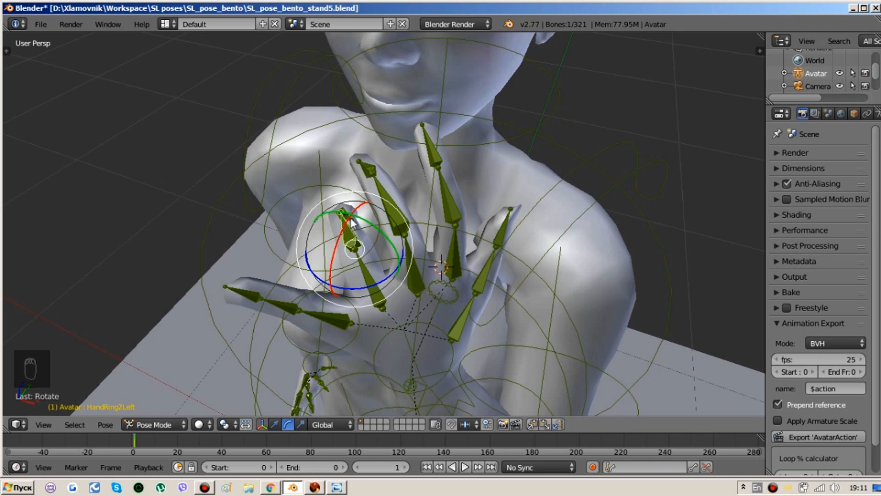
# - Keyframe the finger pose and slightly rotate the left wrist, comparing it with the reference picture
pyautogui.press('i')
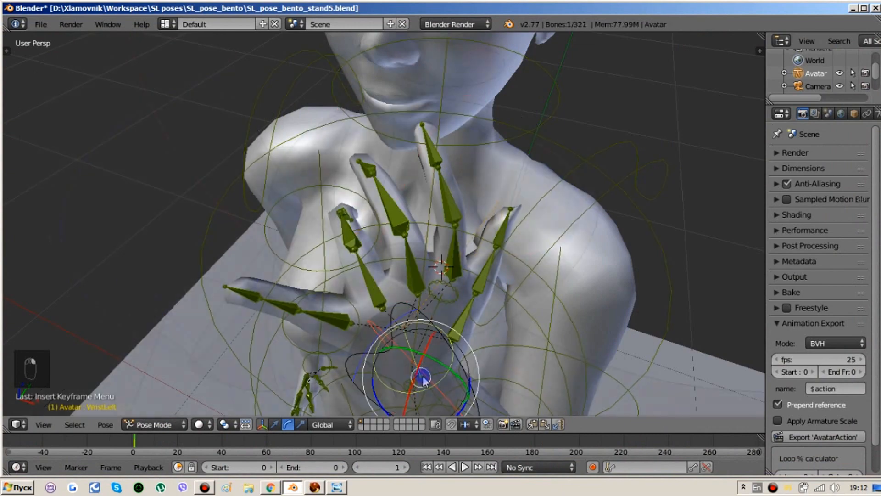
pyautogui.moveTo(424, 380); pyautogui.dragTo(414, 371)
pyautogui.click(41, 24)
pyautogui.click(336, 487)
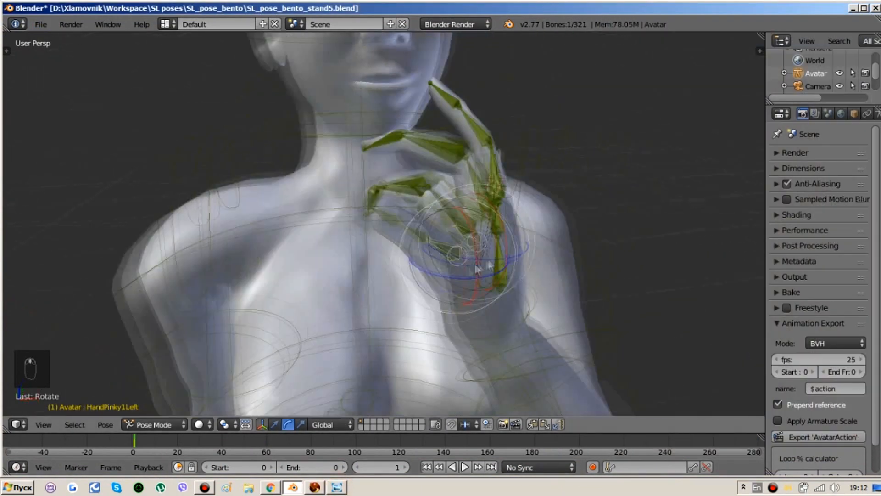
# - Adjust the left little and index fingers at their base joints and the middle finger at its second joint
pyautogui.moveTo(552, 180); pyautogui.dragTo(555, 188)
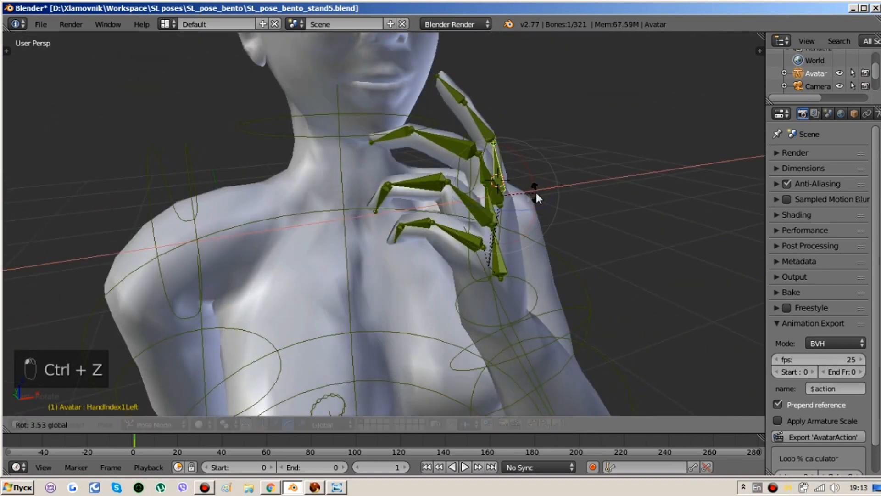
pyautogui.click(534, 195)
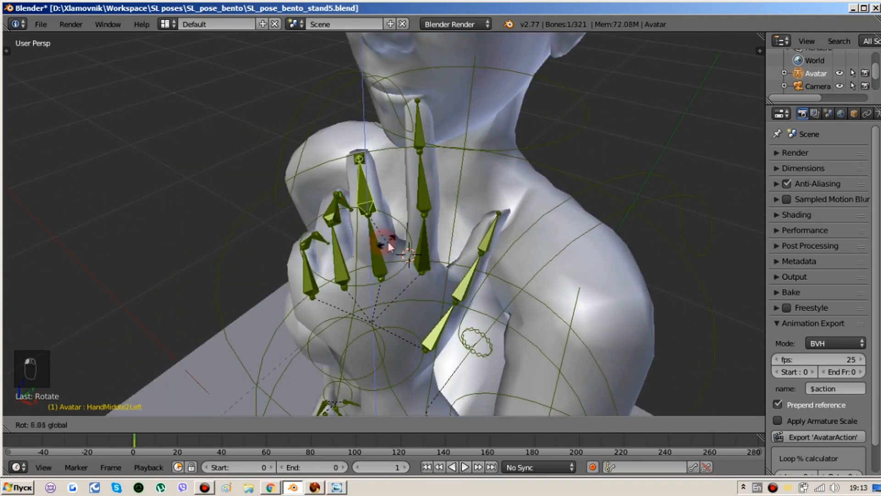
pyautogui.click(390, 246)
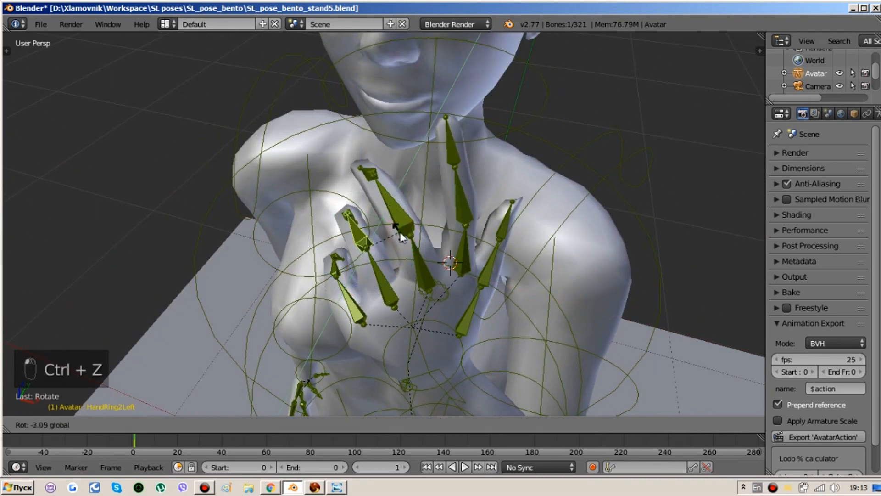
# - Rotate the second joints of the left ring and little fingers to curl them toward the palm
pyautogui.click(365, 218)
pyautogui.rightClick(338, 266)
pyautogui.moveTo(337, 265); pyautogui.dragTo(352, 252, button='middle')
pyautogui.press('r')
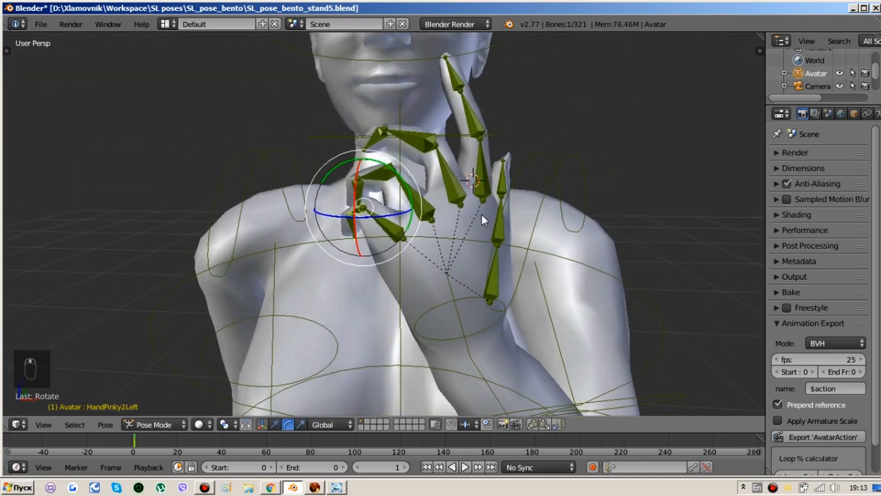
# - Keyframe all bones and compare the pose in Firestorm's upload preview with the reference picture
pyautogui.press('a')
pyautogui.press('a')
pyautogui.press('a')
pyautogui.press('i')
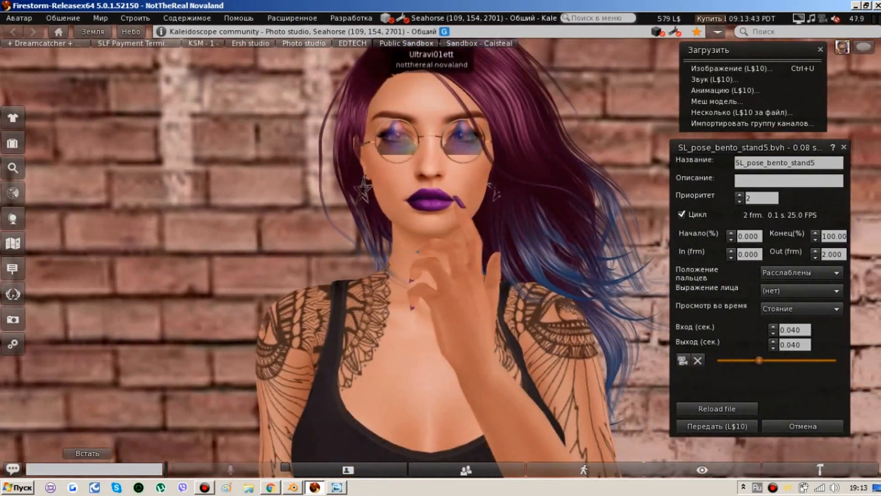
pyautogui.click(334, 488)
pyautogui.click(334, 488)
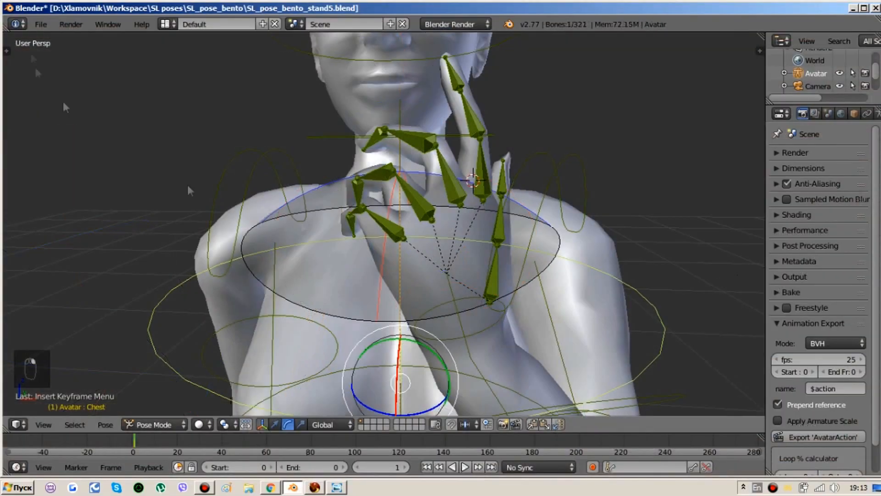
# - Rotate the left middle finger's base joint, keyframe the pose, and inspect the hand in Firestorm's upload preview
pyautogui.click(41, 24)
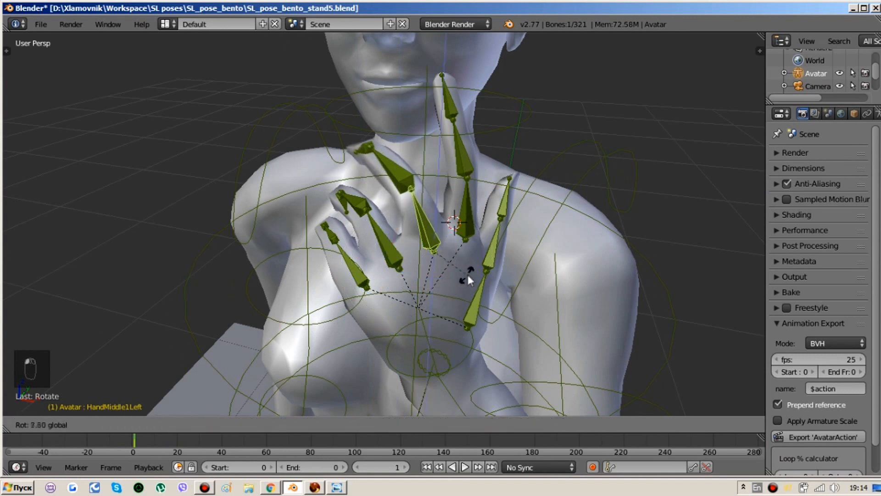
pyautogui.click(508, 262)
pyautogui.press('i')
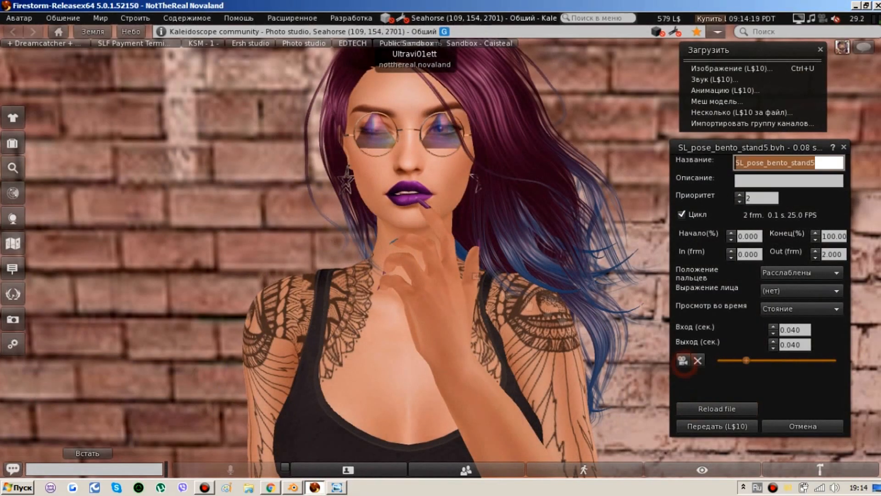
pyautogui.keyDown('alt'); pyautogui.moveTo(476, 276); pyautogui.dragTo(442, 251); pyautogui.keyUp('alt')
pyautogui.rightClick(314, 487)
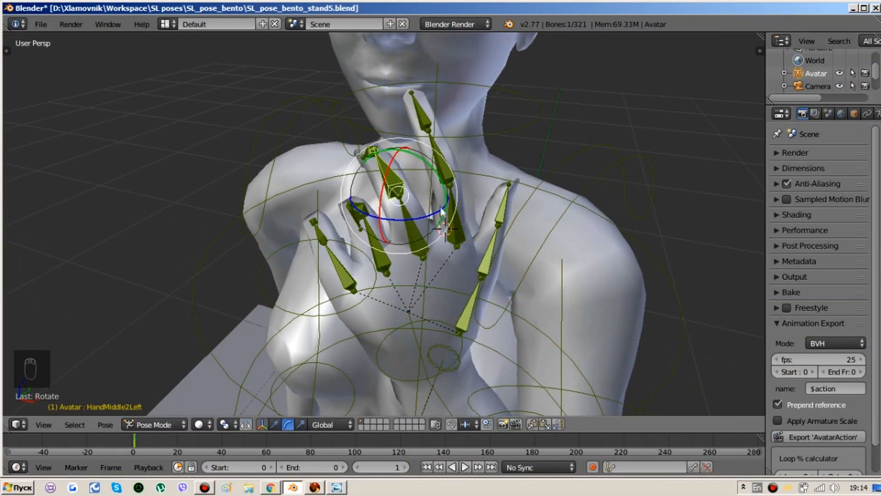
# - Refine the left middle finger's bend by rotating its second joint
pyautogui.moveTo(481, 275); pyautogui.dragTo(479, 271)
pyautogui.moveTo(453, 182); pyautogui.dragTo(422, 189, button='middle')
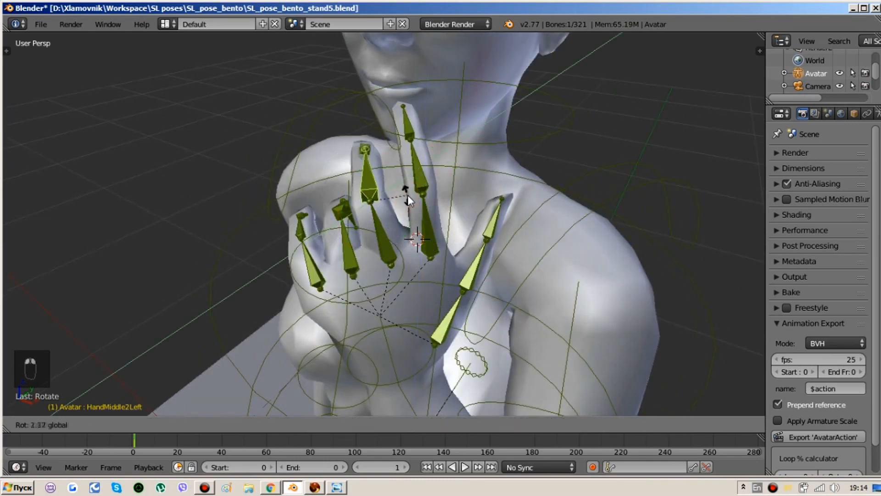
pyautogui.moveTo(413, 218); pyautogui.dragTo(409, 219)
pyautogui.moveTo(362, 231); pyautogui.dragTo(385, 260, button='middle')
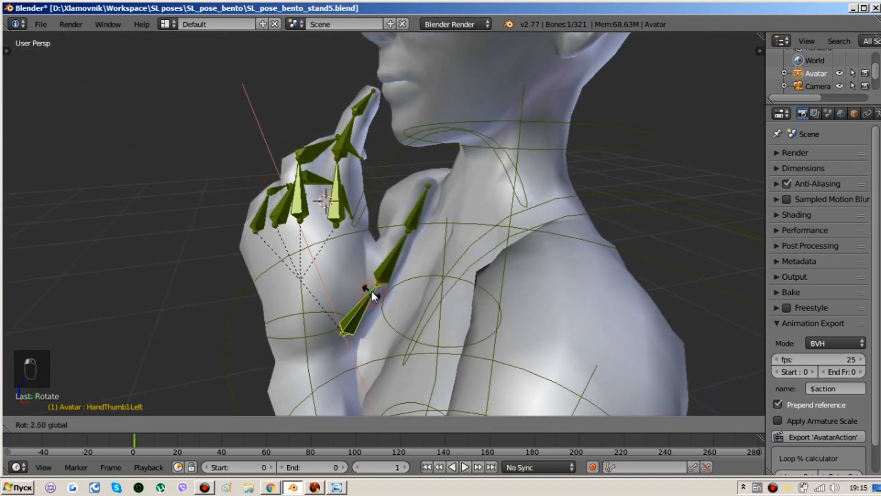
# - Undo the last thumb rotation and fold the left thumb toward the palm by rotating its second and tip joints
pyautogui.hotkey('ctrl', 'z')
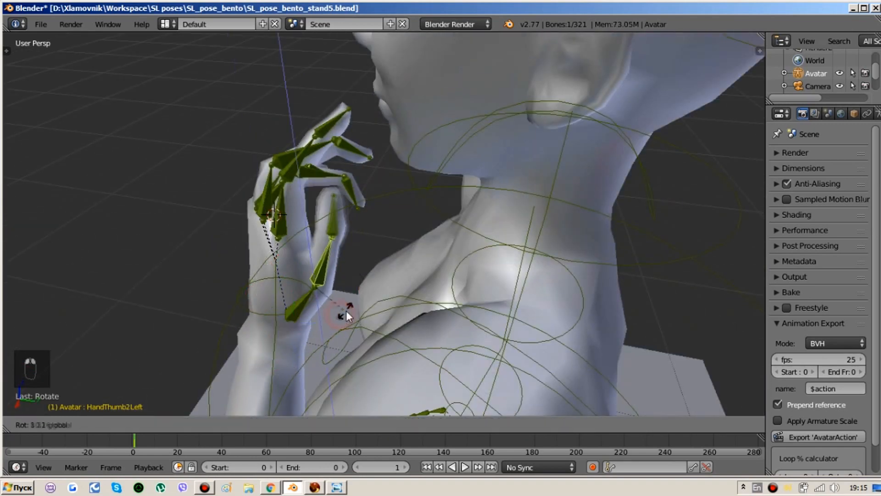
pyautogui.click(346, 310)
pyautogui.moveTo(346, 311); pyautogui.dragTo(418, 313, button='middle')
pyautogui.click(443, 271)
pyautogui.moveTo(443, 271); pyautogui.dragTo(525, 253, button='middle')
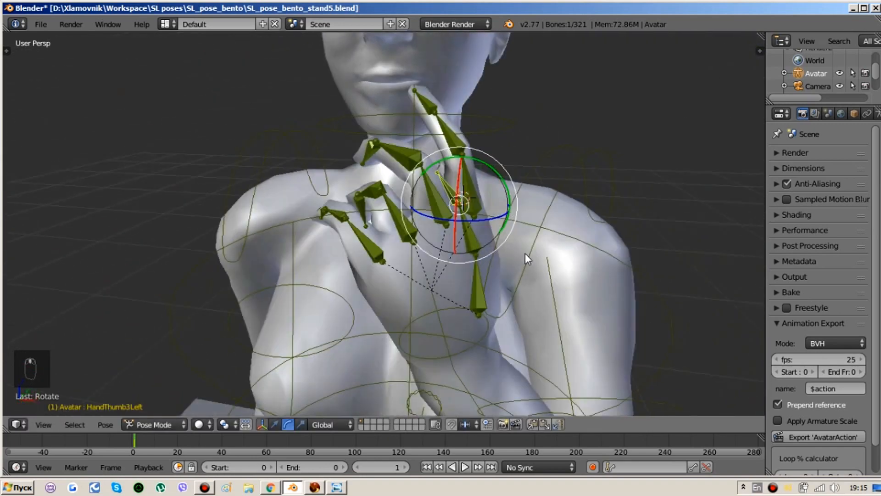
# - Keyframe all bones and rotate the left wrist to tilt the hand toward the mouth
pyautogui.press('a')
pyautogui.press('a')
pyautogui.press('a')
pyautogui.press('i')
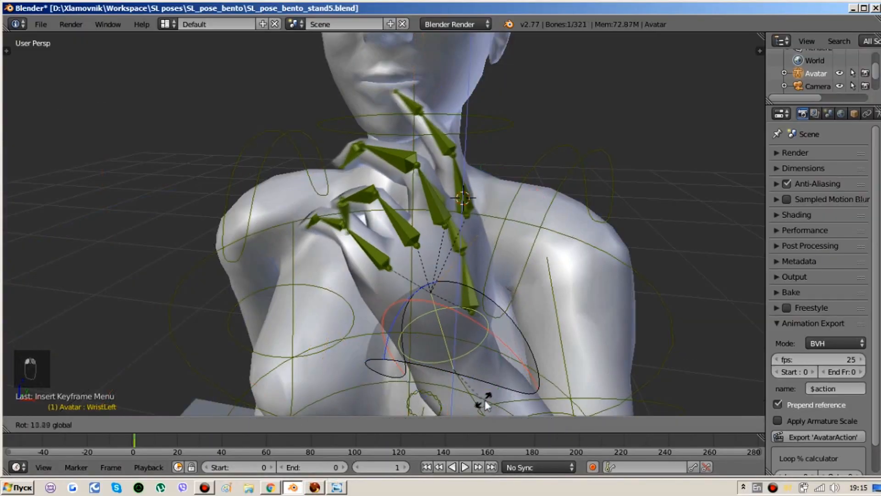
pyautogui.moveTo(484, 400); pyautogui.dragTo(485, 402)
pyautogui.moveTo(485, 402); pyautogui.dragTo(597, 363, button='middle')
# - Try to reposition the left ring finger by rotating its base joint from several viewing angles
pyautogui.rightClick(420, 216)
pyautogui.moveTo(436, 209); pyautogui.dragTo(421, 230)
pyautogui.hotkey('ctrl', 'z')
pyautogui.moveTo(420, 236); pyautogui.dragTo(368, 253, button='middle')
pyautogui.moveTo(367, 252); pyautogui.dragTo(389, 233)
pyautogui.moveTo(389, 233); pyautogui.dragTo(509, 224, button='middle')
pyautogui.moveTo(509, 224); pyautogui.dragTo(513, 236)
pyautogui.moveTo(514, 237); pyautogui.dragTo(417, 278, button='middle')
pyautogui.moveTo(417, 278); pyautogui.dragTo(394, 278)
pyautogui.moveTo(394, 278); pyautogui.dragTo(332, 231, button='middle')
pyautogui.moveTo(354, 299); pyautogui.dragTo(338, 297)
pyautogui.moveTo(337, 297); pyautogui.dragTo(509, 241, button='middle')
pyautogui.moveTo(509, 241); pyautogui.dragTo(483, 252)
pyautogui.moveTo(483, 251); pyautogui.dragTo(390, 310, button='middle')
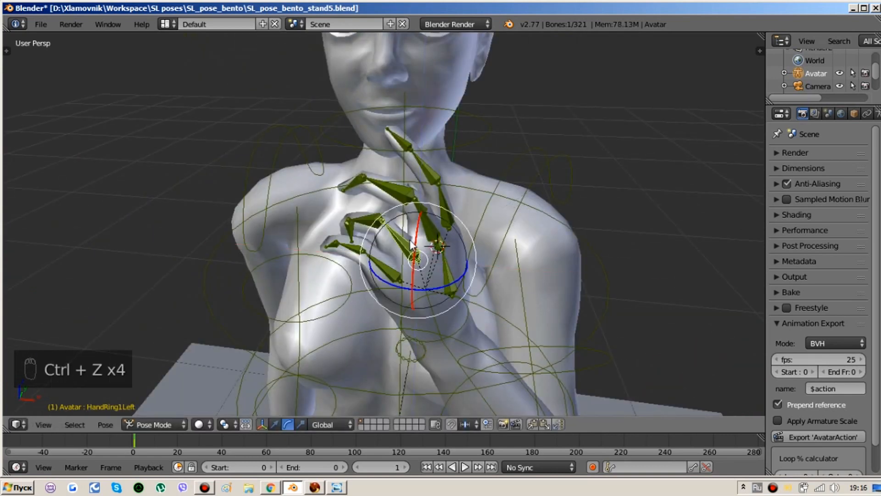
# - Try further rotations of the left fingers' base joints and undo them
pyautogui.moveTo(425, 266); pyautogui.dragTo(426, 265)
pyautogui.hotkey('ctrl', 'z')
pyautogui.moveTo(427, 265); pyautogui.dragTo(452, 196, button='middle')
pyautogui.moveTo(459, 166); pyautogui.dragTo(479, 179)
pyautogui.hotkey('ctrl', 'z')
pyautogui.hotkey('ctrl', 'z')
pyautogui.hotkey('ctrl', 'z')
# - Keyframe all bones and export the pose as BVH over SL_pose_bento_stand5.bvh
pyautogui.press('a')
pyautogui.press('a')
pyautogui.press('i')
pyautogui.click(429, 170)
pyautogui.click(799, 437)
pyautogui.click(826, 42)
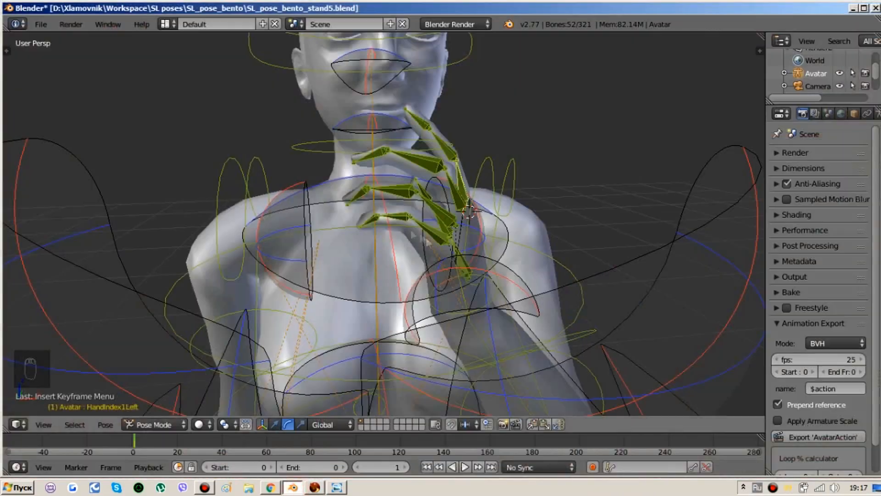
# - Reposition the left index finger at the mouth by rotating its lower two joints and the wrist
pyautogui.moveTo(383, 183); pyautogui.dragTo(381, 185)
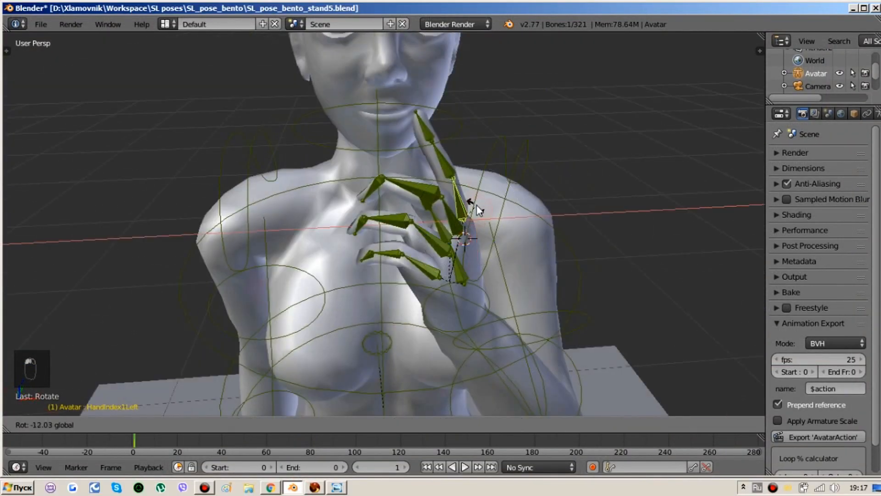
pyautogui.click(436, 190)
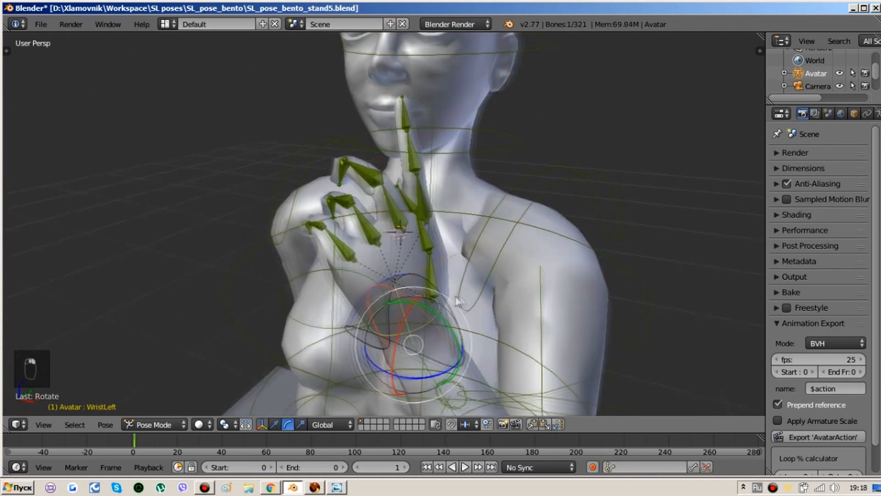
pyautogui.moveTo(448, 363); pyautogui.dragTo(454, 370)
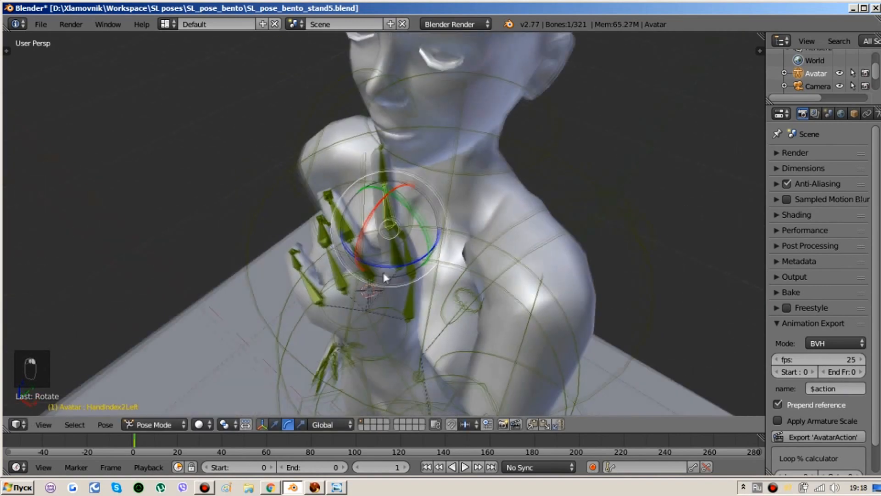
pyautogui.moveTo(399, 266); pyautogui.dragTo(421, 257)
pyautogui.rightClick(380, 175)
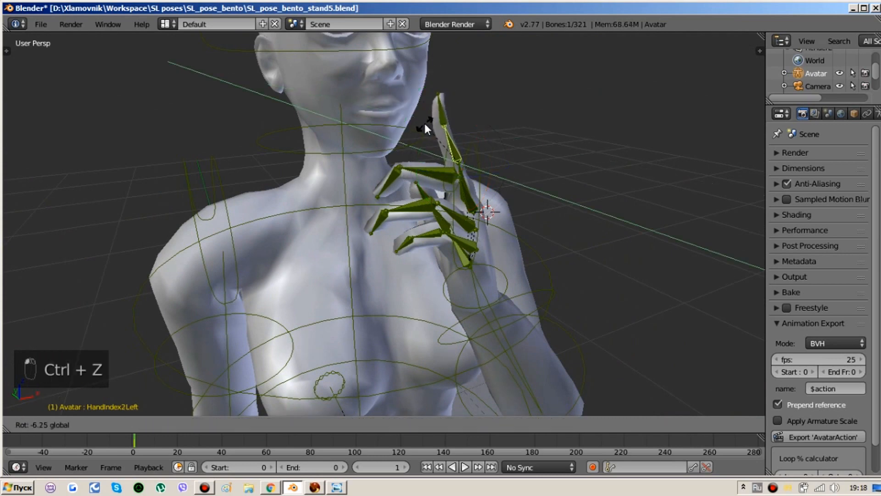
# - Select and keyframe all bones, and play the updated pose in Firestorm's upload preview
pyautogui.press('a')
pyautogui.press('a')
pyautogui.press('a')
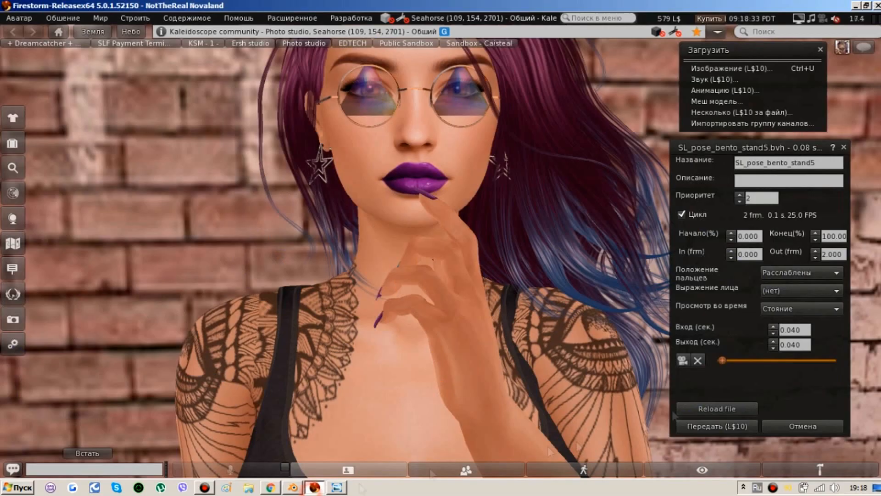
pyautogui.click(683, 360)
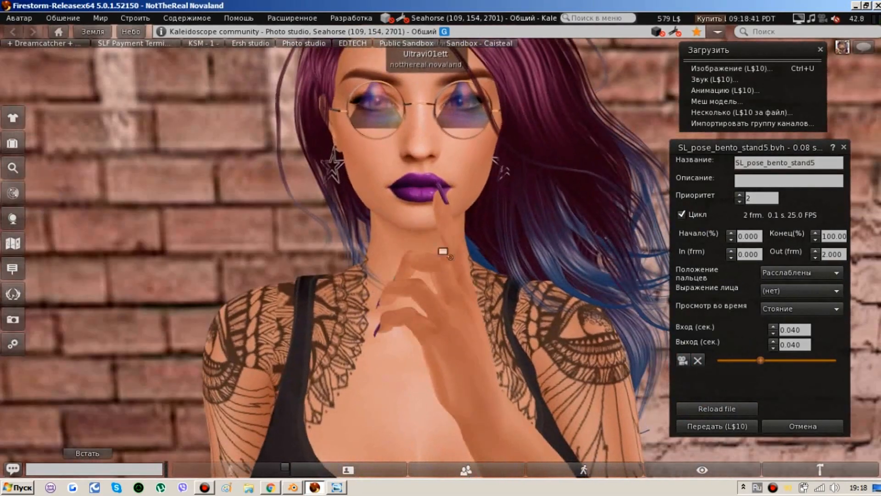
# - Return to Blender, rotate the left index finger's second joint, and keyframe all bones
pyautogui.click(293, 487)
pyautogui.moveTo(444, 119); pyautogui.dragTo(448, 119)
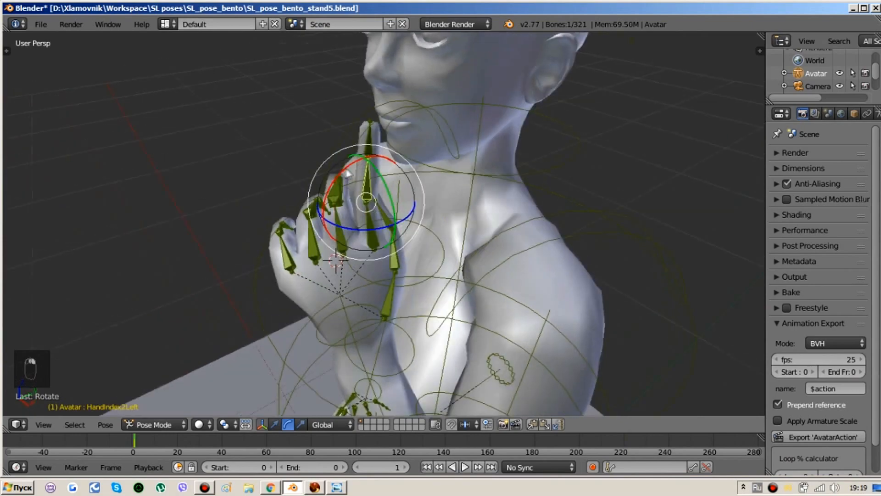
pyautogui.press('a')
pyautogui.press('a')
pyautogui.press('a')
pyautogui.press('i')
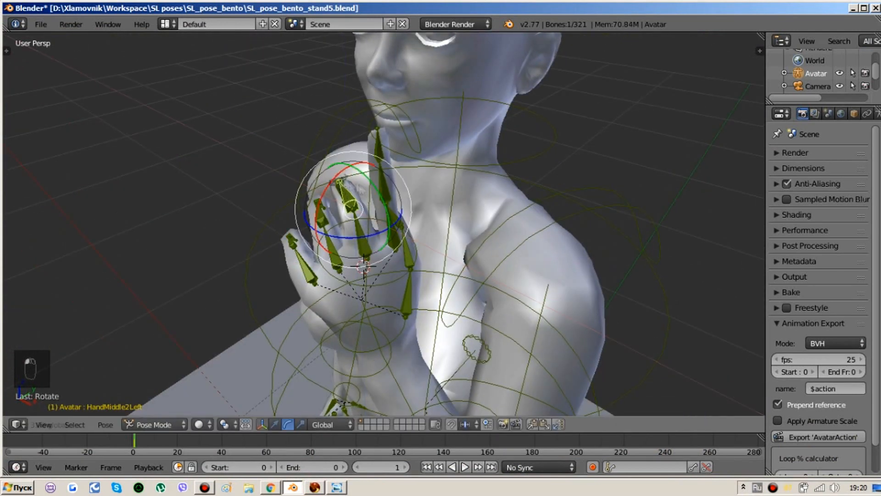
# - Keyframe the pose and rotate the left middle finger's second joint about the Y axis
pyautogui.press('i')
pyautogui.click(348, 177)
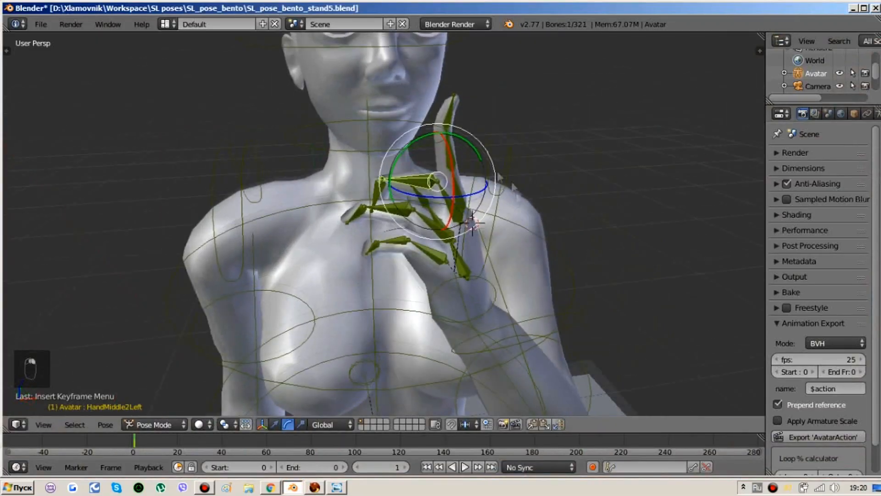
pyautogui.press('r')
pyautogui.press('y')
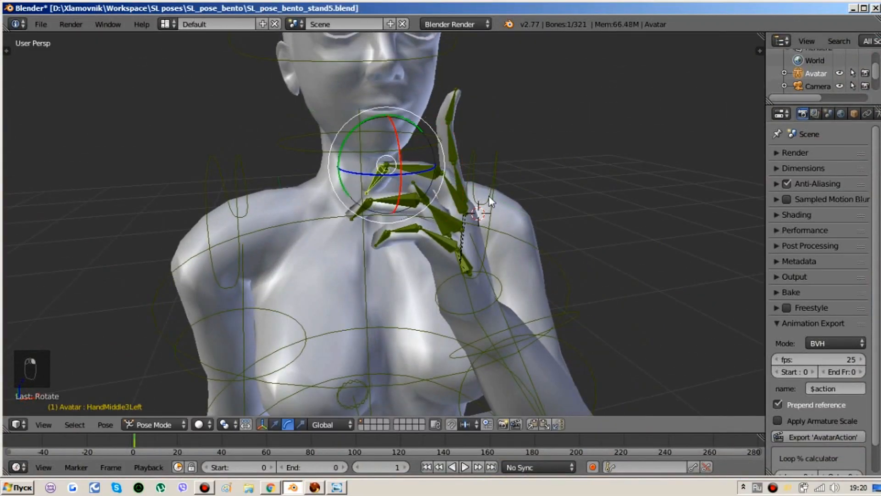
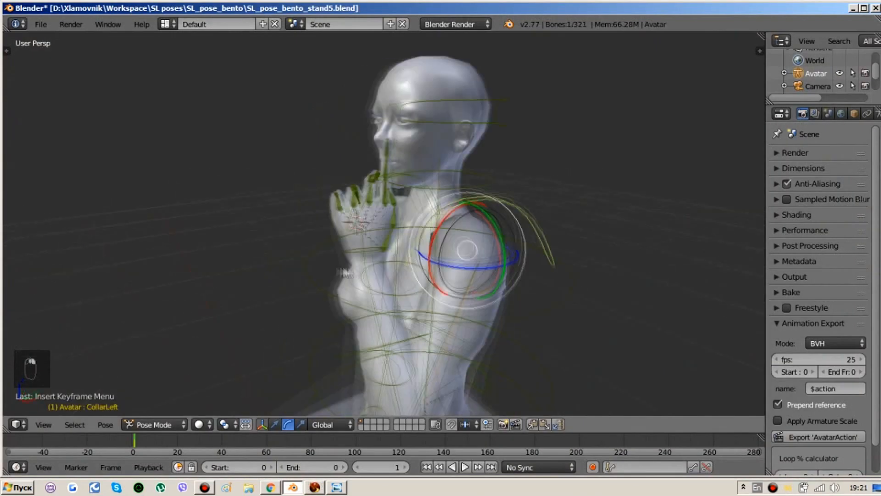
# - Rotate the left collar and wrist bones to adjust the hand's position at the mouth, and select all bones for keyframing
pyautogui.moveTo(432, 239); pyautogui.dragTo(434, 240)
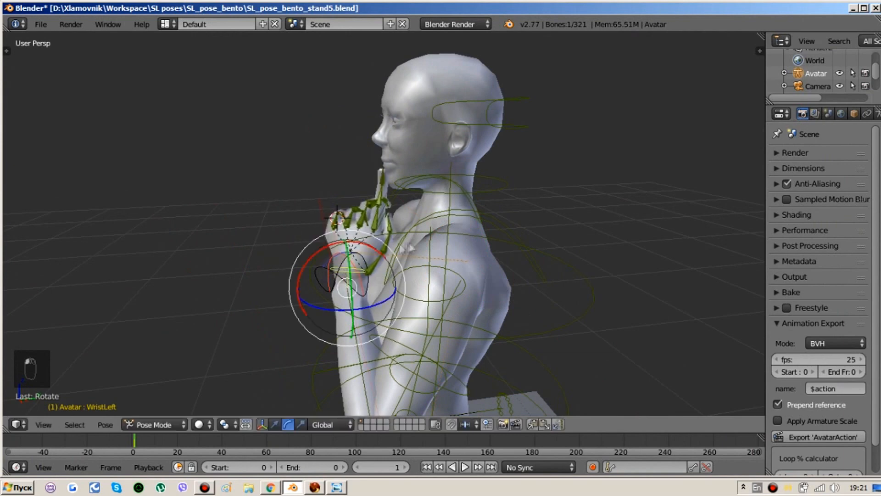
pyautogui.moveTo(406, 248); pyautogui.dragTo(439, 316, button='middle')
pyautogui.click(444, 254)
pyautogui.press('a')
pyautogui.press('a')
pyautogui.press('a')
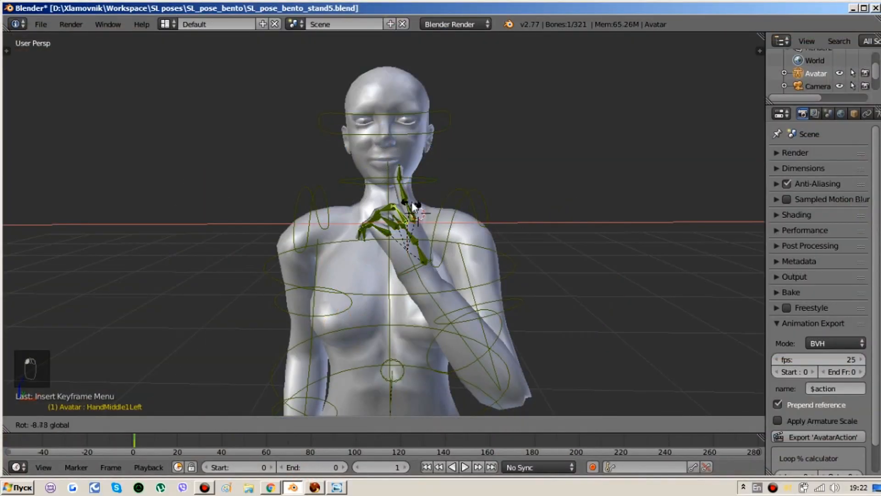
# - Undo the last rotation, re-bend the left middle finger at its second joint, and export the keyframed pose as BVH
pyautogui.hotkey('ctrl', 'z')
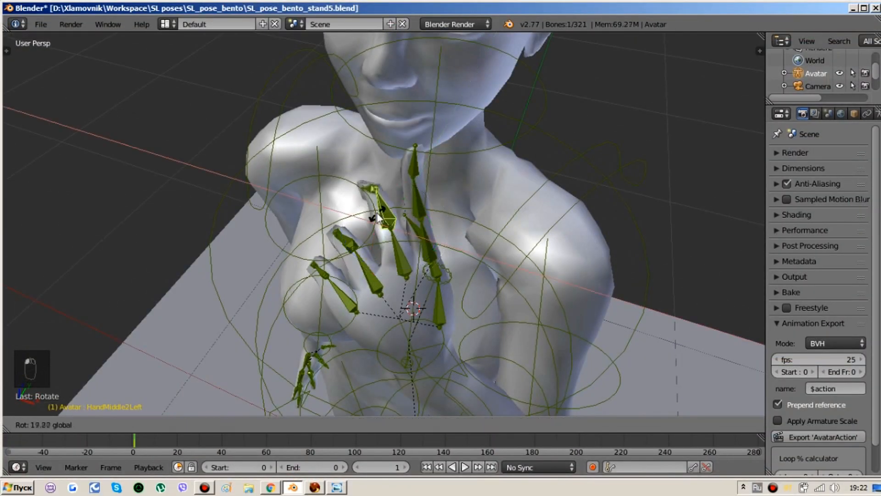
pyautogui.press('a')
pyautogui.press('a')
pyautogui.press('a')
pyautogui.click(793, 438)
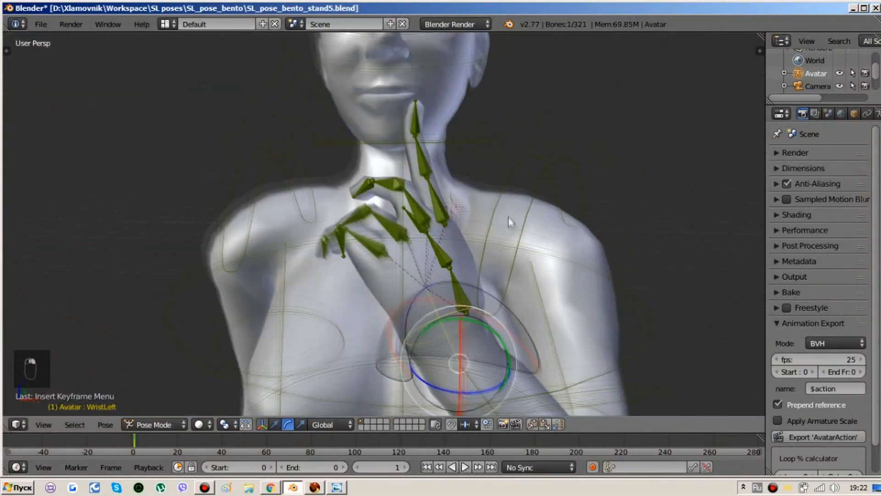
# - Rotate the left wrist and shoulder bones to adjust the hand's position at the mouth
pyautogui.press('r')
pyautogui.click(514, 379)
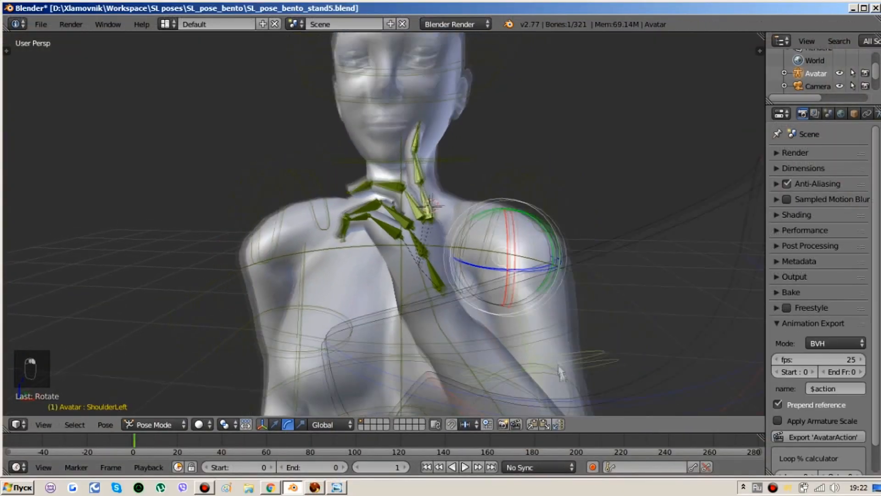
pyautogui.moveTo(560, 260); pyautogui.dragTo(560, 258)
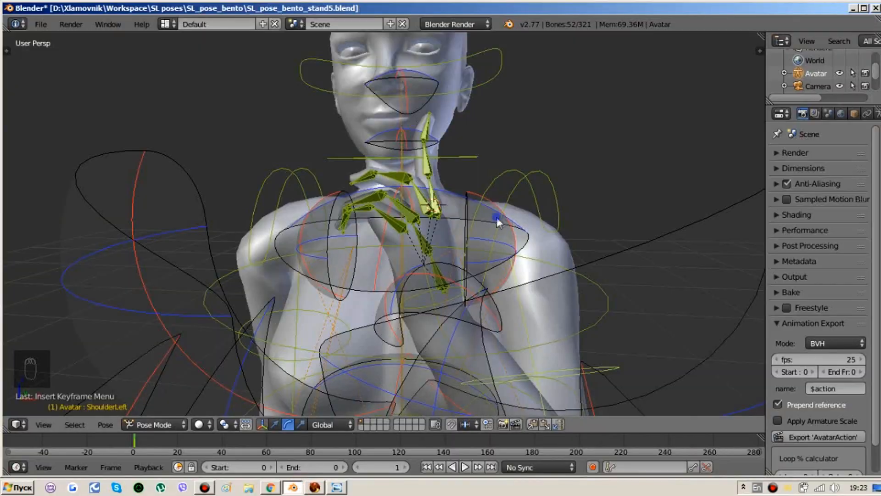
pyautogui.moveTo(452, 243); pyautogui.dragTo(453, 239)
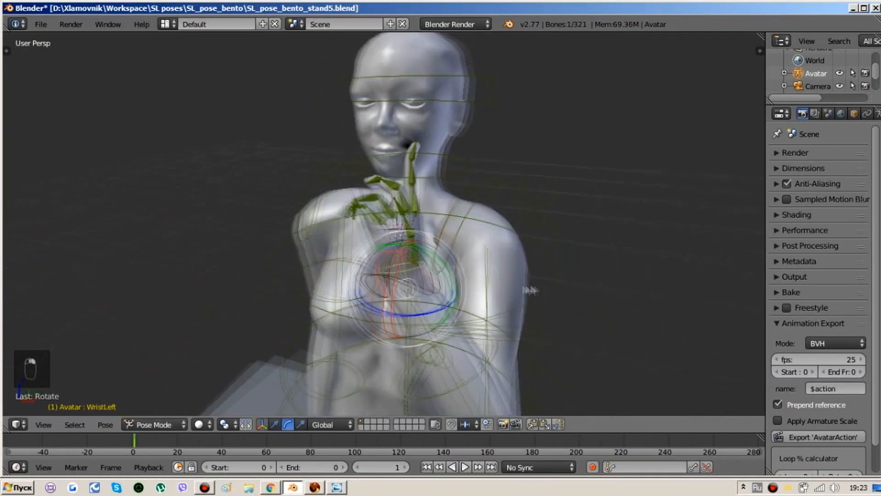
pyautogui.moveTo(455, 276); pyautogui.dragTo(455, 311)
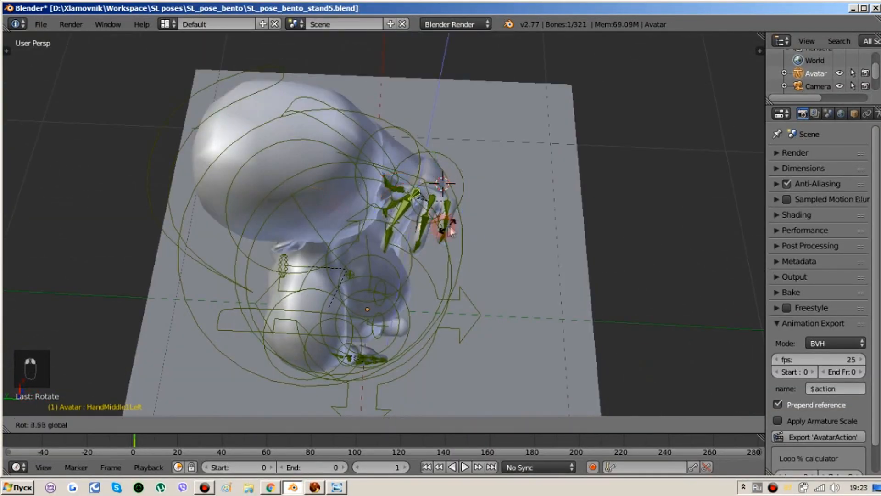
# - Rotate the left middle finger's first joint and the ring finger's second joint, and keyframe all bones for another Firestorm check
pyautogui.click(468, 221)
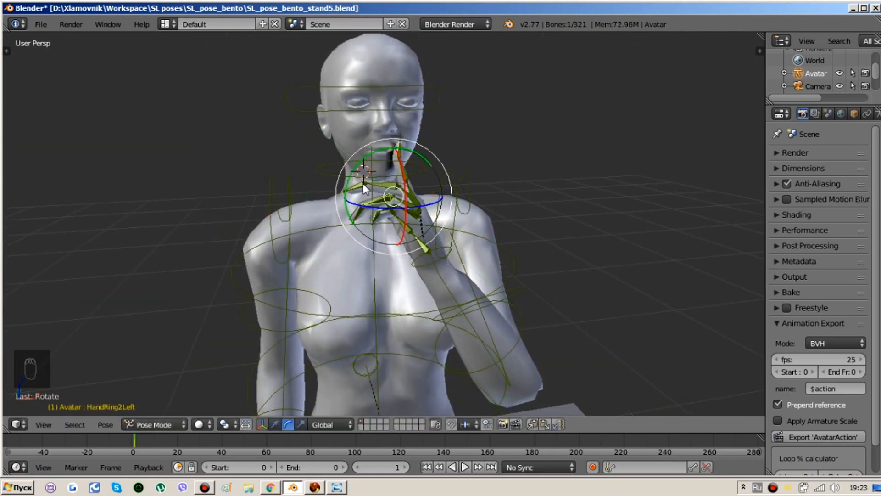
pyautogui.press('a')
pyautogui.press('i')
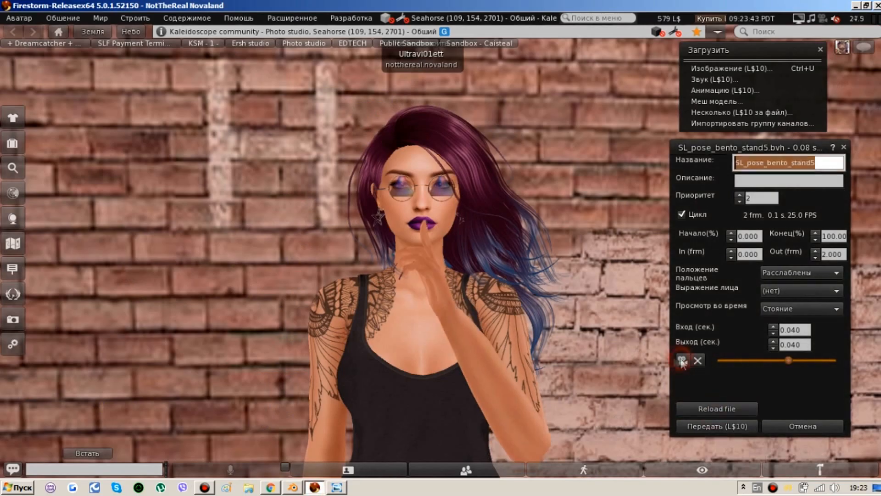
pyautogui.keyDown('alt'); pyautogui.moveTo(426, 250); pyautogui.dragTo(463, 269); pyautogui.keyUp('alt')
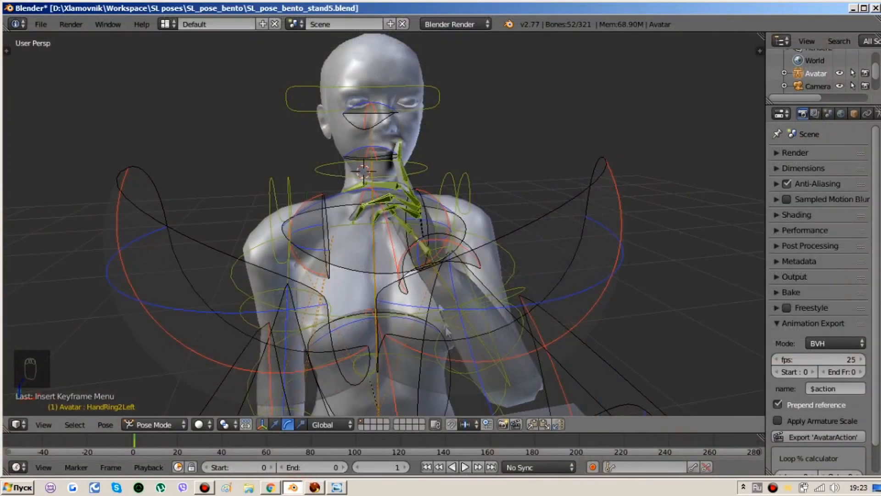
# - Rotate the left wrist and the little finger's second joint, and keyframe the pose
pyautogui.press('r')
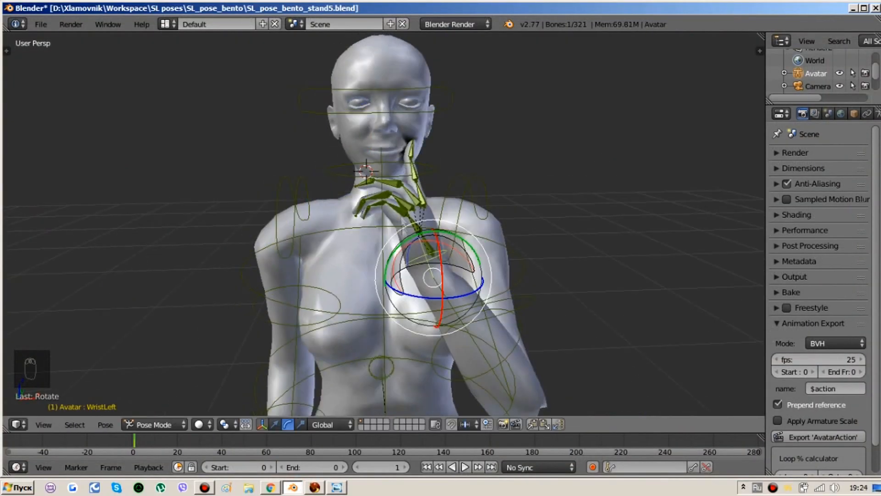
pyautogui.moveTo(394, 240); pyautogui.dragTo(395, 321, button='middle')
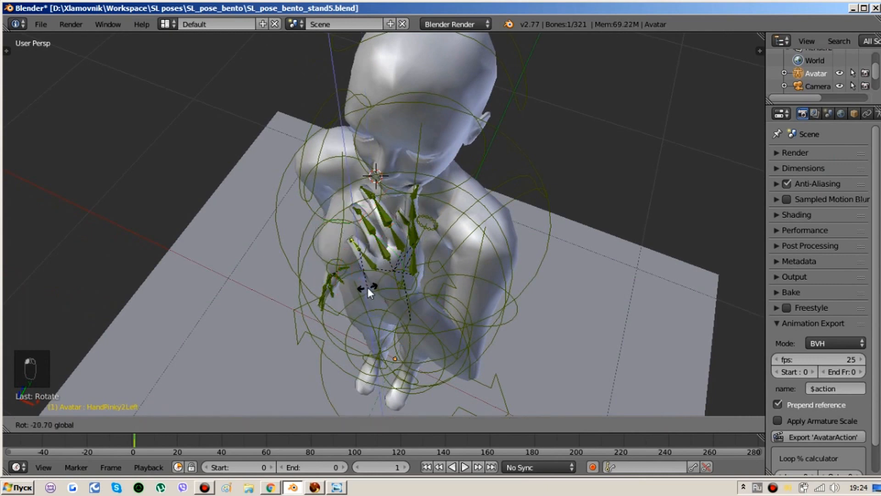
pyautogui.click(437, 272)
pyautogui.press('i')
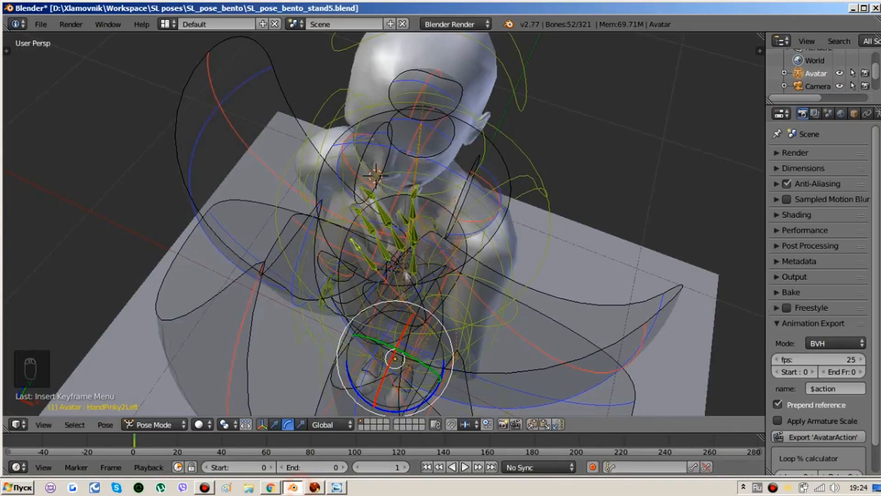
# - Rotate the left elbow, select all bones for keyframing, and bring up the reference picture
pyautogui.moveTo(459, 276); pyautogui.dragTo(468, 342, button='middle')
pyautogui.press('r')
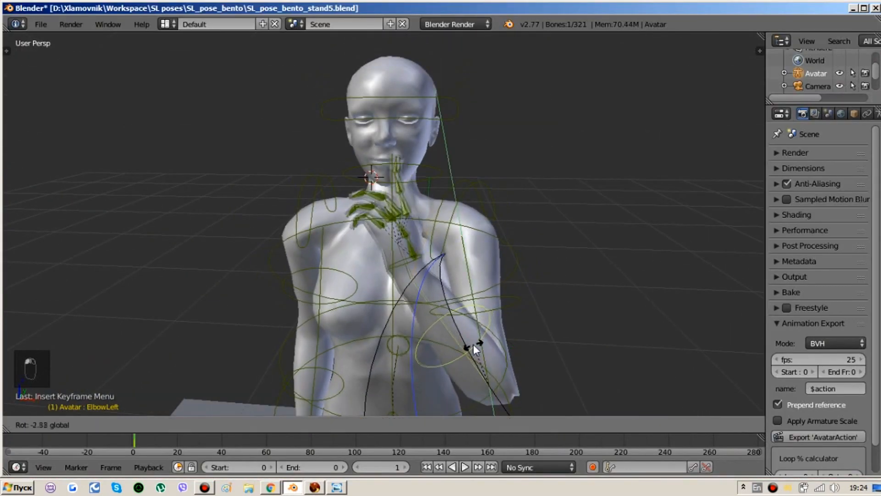
pyautogui.press('a')
pyautogui.press('a')
pyautogui.press('a')
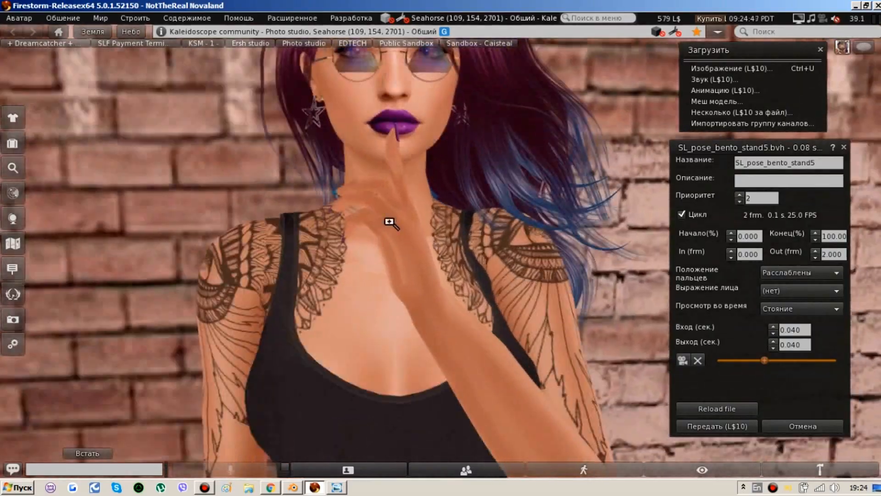
pyautogui.click(338, 487)
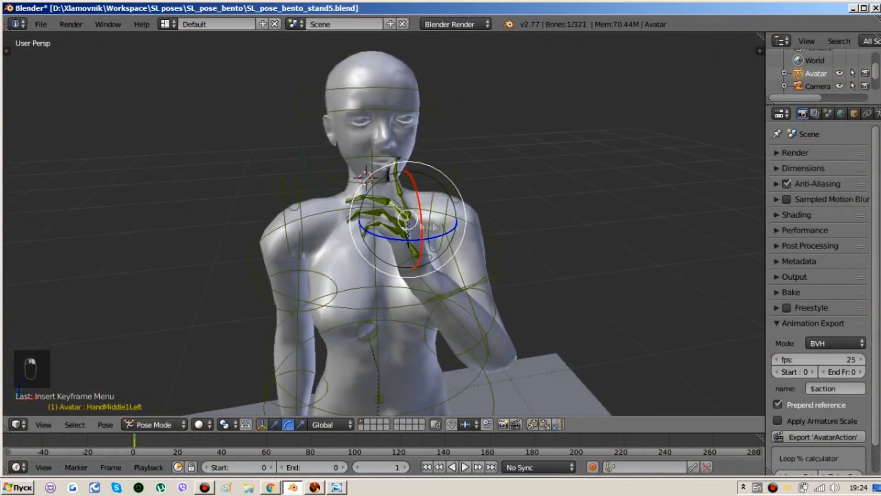
# - Rotate the left middle finger's first joint and insert a LocRot keyframe for all bones
pyautogui.scroll(4, 431, 185)
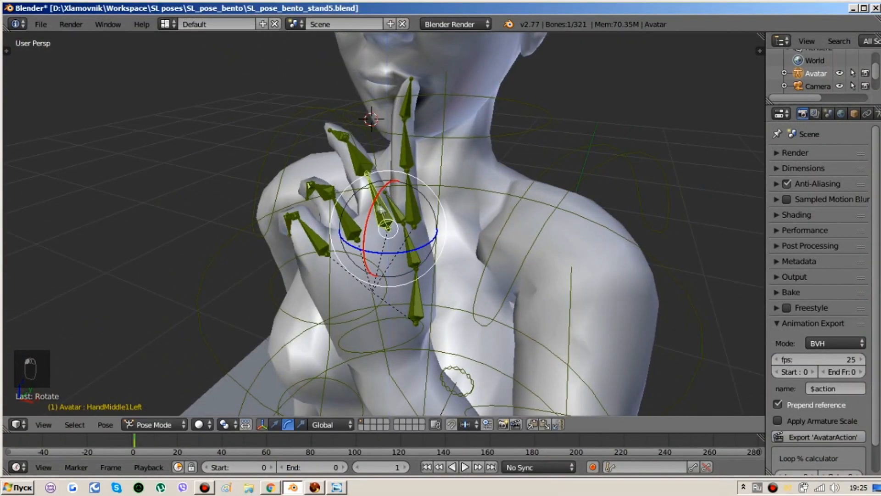
pyautogui.press('a')
pyautogui.press('a')
pyautogui.press('a')
pyautogui.press('i')
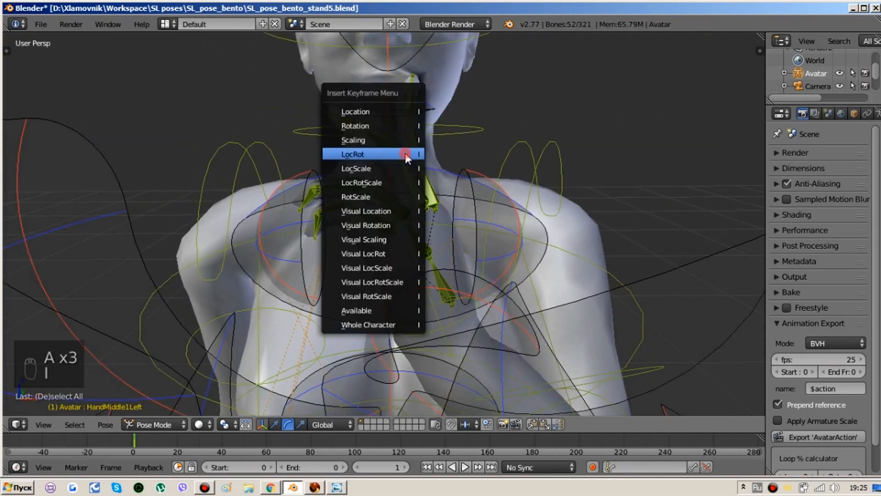
# - Rotate the left ring finger's first joint and keyframe all bones
pyautogui.click(337, 179)
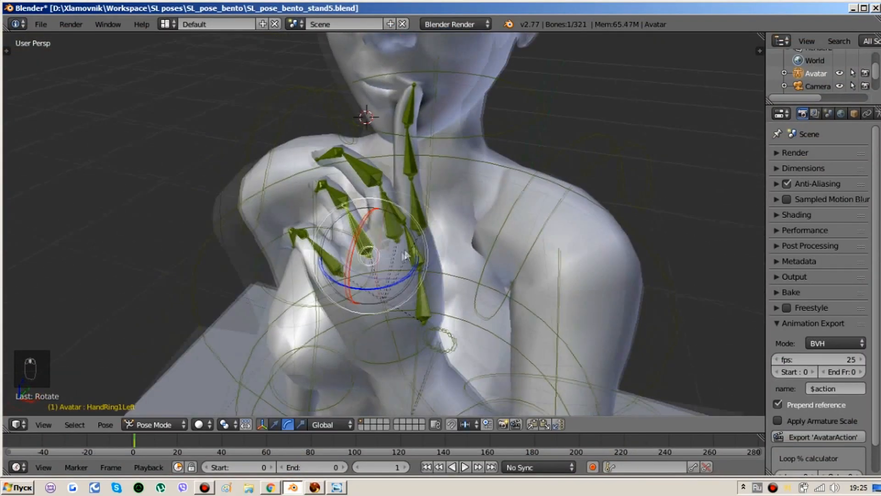
pyautogui.press('a')
pyautogui.press('a')
pyautogui.press('a')
pyautogui.press('i')
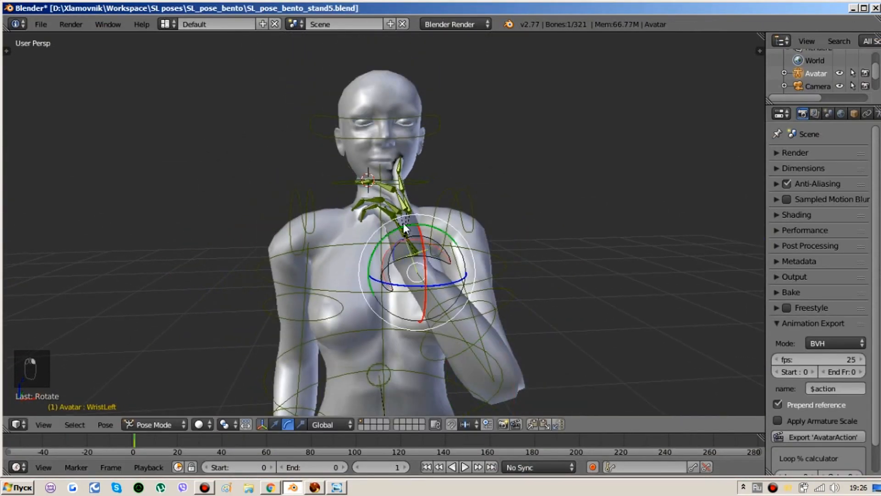
# - Undo the last left wrist rotation
pyautogui.press('a')
pyautogui.press('a')
pyautogui.hotkey('ctrl', 'z')
pyautogui.hotkey('ctrl', 'z')
pyautogui.hotkey('ctrl', 'z')
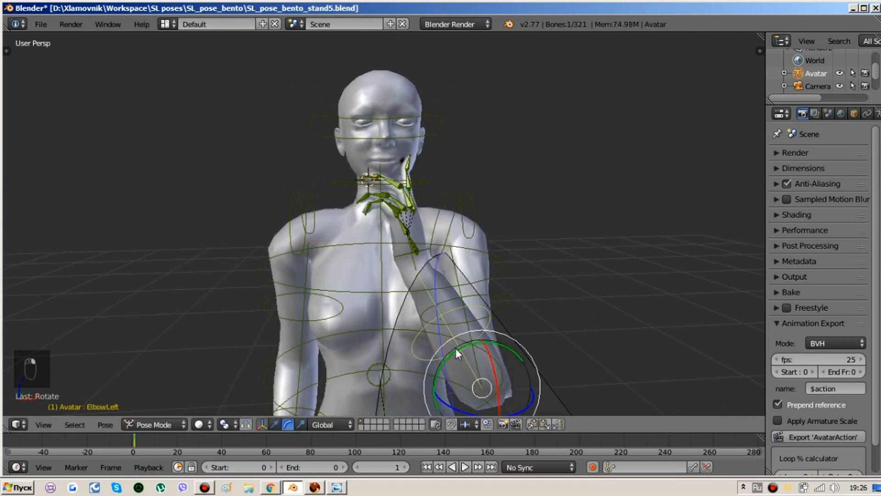
# - Keyframe all bones with the left elbow rotated
pyautogui.press('a')
pyautogui.press('a')
pyautogui.press('i')
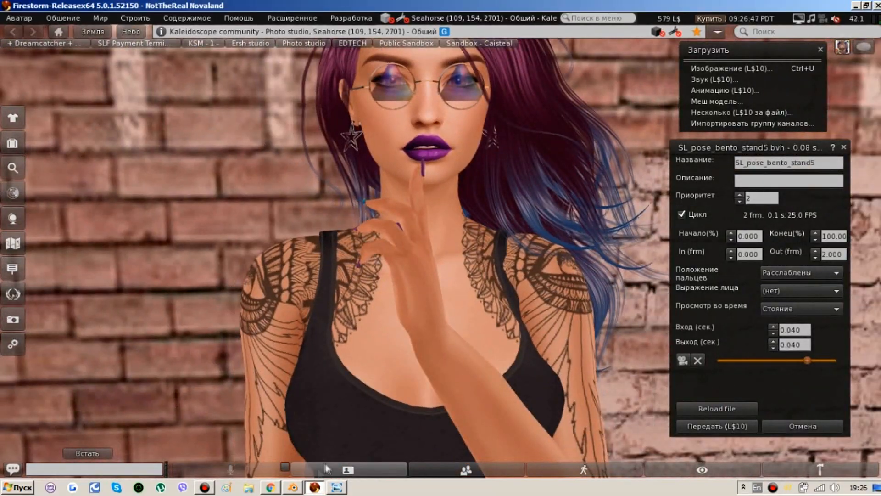
# - Return to Blender and rotate the left elbow and wrist bones to refine the hand's placement at the mouth
pyautogui.click(292, 488)
pyautogui.rightClick(461, 275)
pyautogui.moveTo(437, 214); pyautogui.dragTo(426, 208)
pyautogui.rightClick(469, 347)
pyautogui.moveTo(469, 348); pyautogui.dragTo(480, 340)
pyautogui.rightClick(425, 277)
pyautogui.moveTo(429, 281); pyautogui.dragTo(437, 318, button='middle')
pyautogui.moveTo(437, 318); pyautogui.dragTo(422, 320)
pyautogui.moveTo(388, 253); pyautogui.dragTo(383, 260)
# - Keyframe all bones and export the pose as BVH
pyautogui.press('a')
pyautogui.press('a')
pyautogui.press('a')
pyautogui.press('k')
pyautogui.press('o')
pyautogui.press('i')
pyautogui.click(384, 245)
pyautogui.click(817, 437)
pyautogui.click(839, 57)
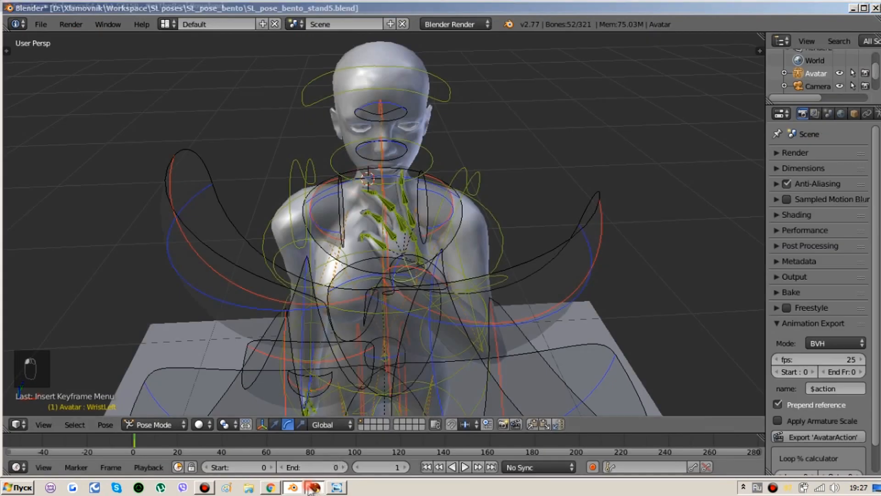
# - Switch to Firestorm, reload the BVH file in the upload preview, and play it to inspect the hand
pyautogui.click(314, 487)
pyautogui.click(717, 409)
pyautogui.click(683, 361)
pyautogui.moveTo(442, 271)
pyautogui.keyDown('alt'); pyautogui.mouseDown()
pyautogui.moveTo(441, 230)
pyautogui.moveTo(441, 257)
pyautogui.moveTo(419, 275)
pyautogui.moveTo(440, 260)
pyautogui.mouseUp(); pyautogui.keyUp('alt')
# - Rotate the left ring finger's first joint about the Z axis in Blender and export the keyframed pose as BVH
pyautogui.click(293, 488)
pyautogui.rightClick(374, 243)
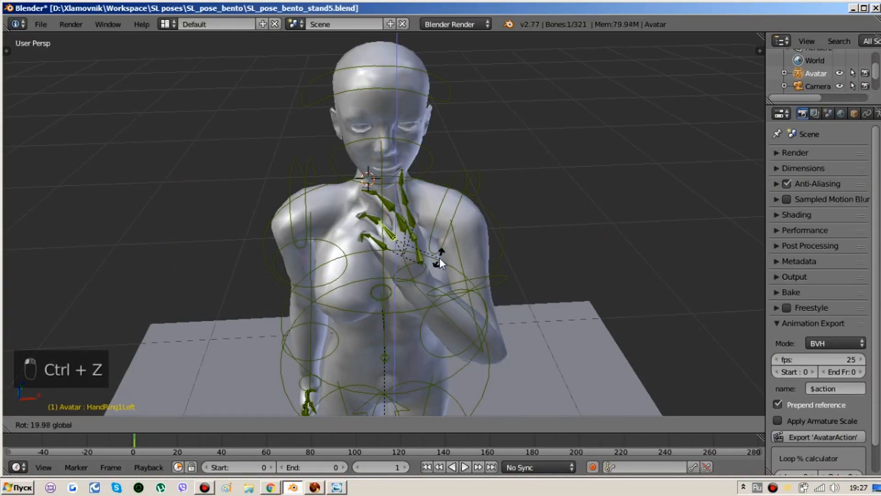
pyautogui.press('a')
pyautogui.press('a')
pyautogui.press('a')
pyautogui.press('i')
pyautogui.click(439, 261)
pyautogui.click(819, 437)
pyautogui.click(384, 179)
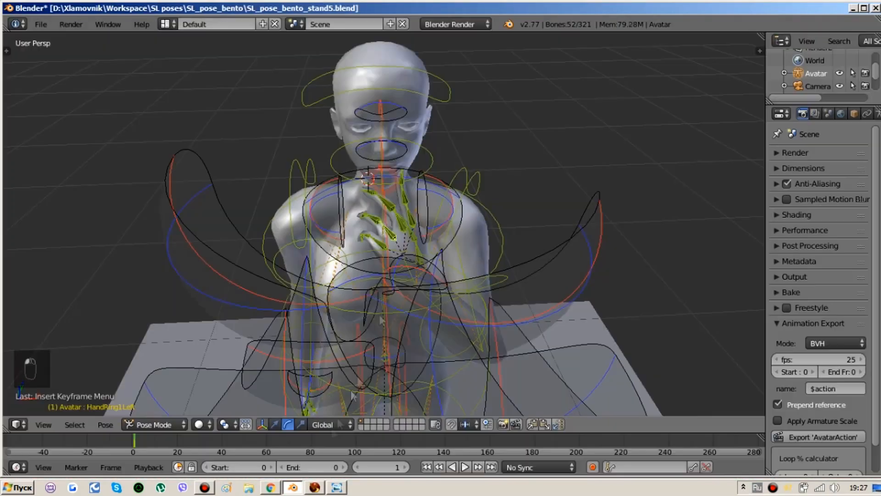
# - Reload and play the updated BVH in Firestorm's upload preview to examine the finger positions
pyautogui.click(314, 487)
pyautogui.click(698, 409)
pyautogui.click(683, 361)
pyautogui.click(698, 411)
pyautogui.click(683, 360)
pyautogui.keyDown('alt'); pyautogui.moveTo(440, 246); pyautogui.dragTo(424, 255); pyautogui.keyUp('alt')
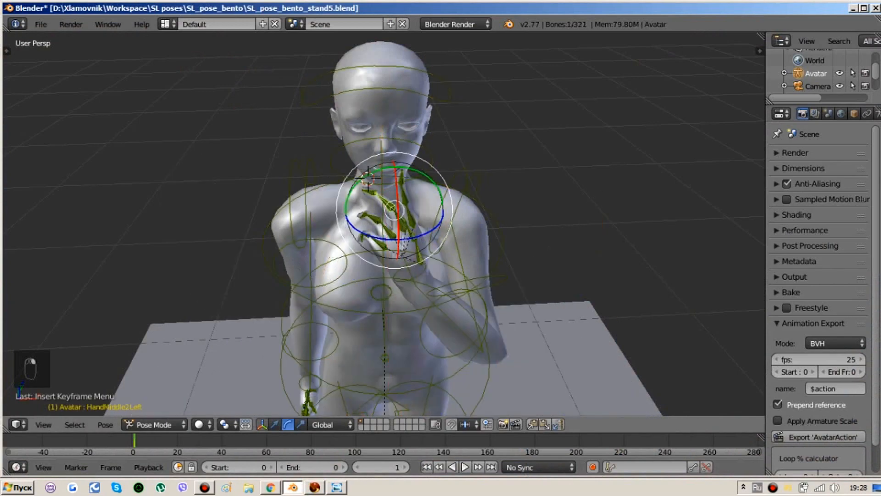
# - Try to rotate the left middle finger's second joint in Blender
pyautogui.moveTo(390, 204); pyautogui.dragTo(367, 250, button='middle')
pyautogui.moveTo(392, 266); pyautogui.dragTo(396, 236)
pyautogui.rightClick(384, 202)
pyautogui.hotkey('ctrl', 'z')
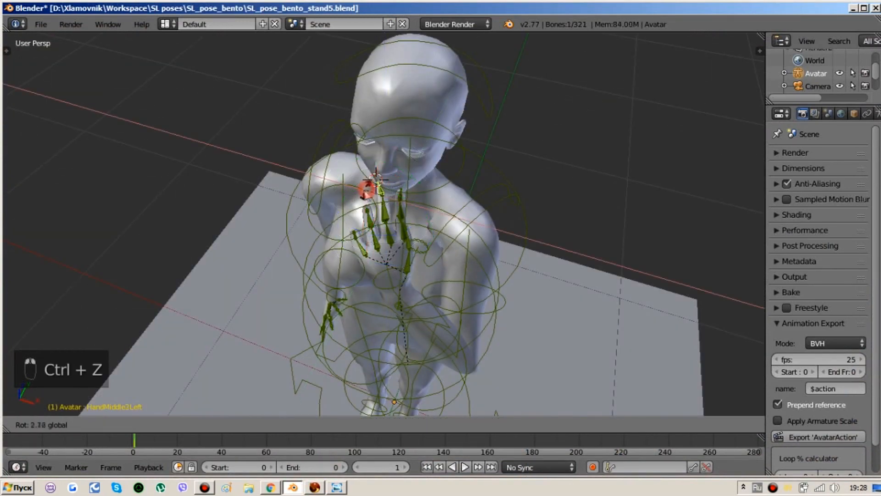
# - Try an adjusted bend of the left middle finger, keyframing all bones and exporting the pose as BVH
pyautogui.moveTo(468, 238); pyautogui.dragTo(492, 191, button='middle')
pyautogui.press('a')
pyautogui.press('a')
pyautogui.press('i')
pyautogui.click(488, 192)
pyautogui.click(791, 437)
pyautogui.click(835, 42)
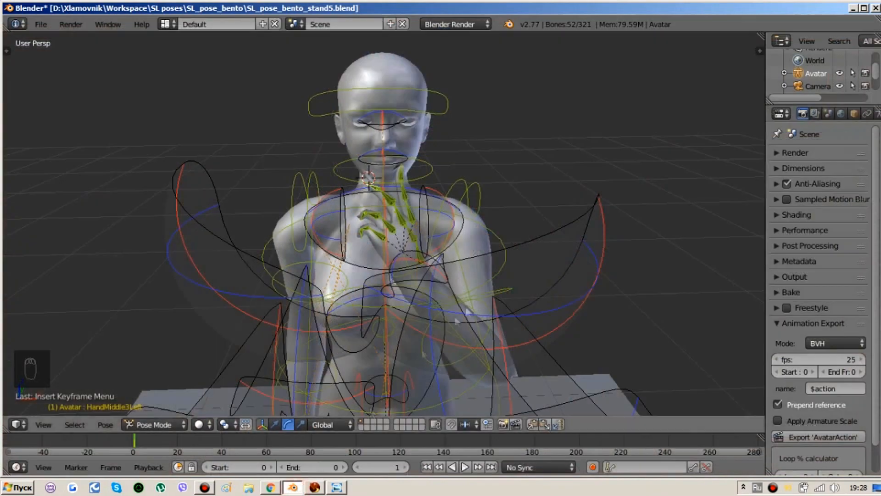
# - Undo the latest finger adjustments and keyframe the pose again
pyautogui.hotkey('ctrl', 'z')
pyautogui.hotkey('ctrl', 'z')
pyautogui.hotkey('ctrl', 'z')
pyautogui.hotkey('ctrl', 'z')
pyautogui.hotkey('ctrl', 'z')
pyautogui.hotkey('ctrl', 'z')
pyautogui.hotkey('ctrl', 'z')
pyautogui.hotkey('ctrl', 'z')
pyautogui.hotkey('ctrl', 'z')
pyautogui.hotkey('ctrl', 'z')
pyautogui.hotkey('ctrl', 'z')
pyautogui.hotkey('ctrl', 'z')
pyautogui.press('i')
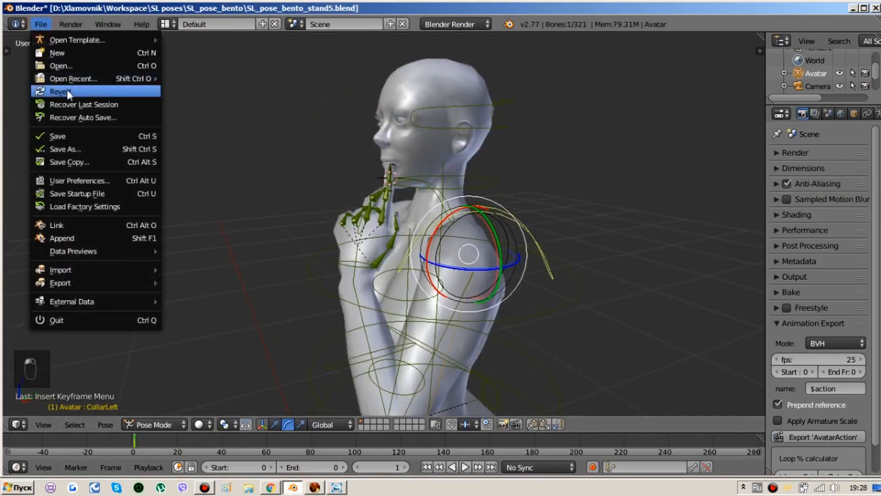
# - Rotate the left collar and arm bones to reposition the raised hand, and keyframe the pose
pyautogui.press('Escape')
pyautogui.press('r')
pyautogui.click(337, 242)
pyautogui.moveTo(323, 232); pyautogui.dragTo(326, 239)
pyautogui.rightClick(364, 325)
pyautogui.scroll(-1, 362, 326)
pyautogui.moveTo(348, 345); pyautogui.dragTo(342, 350)
pyautogui.rightClick(340, 254)
pyautogui.press('i')
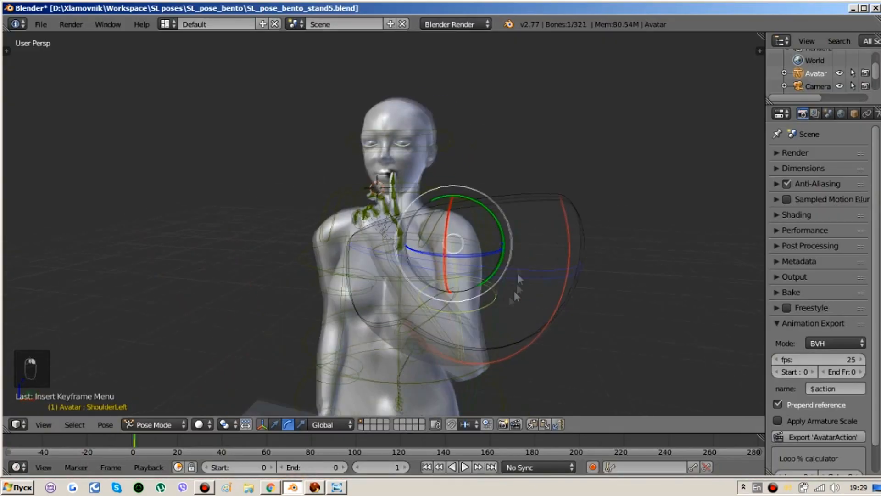
# - Rotate the left shoulder and wrist bones to bring the index finger to the lips, and keyframe all bones
pyautogui.moveTo(501, 224); pyautogui.dragTo(511, 209)
pyautogui.moveTo(419, 267); pyautogui.dragTo(500, 264, button='middle')
pyautogui.moveTo(397, 223); pyautogui.dragTo(416, 244)
pyautogui.rightClick(417, 242)
pyautogui.moveTo(412, 197); pyautogui.dragTo(414, 199)
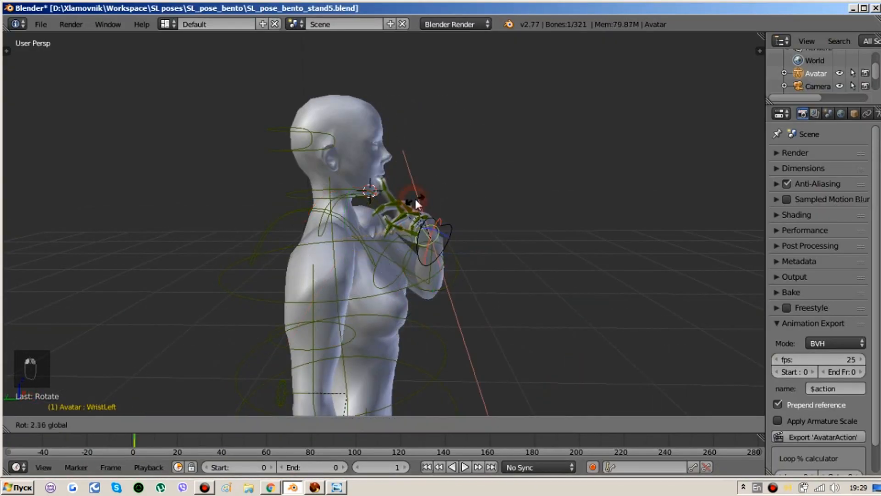
pyautogui.moveTo(427, 272); pyautogui.dragTo(417, 197)
pyautogui.press('a')
pyautogui.press('a')
pyautogui.press('a')
pyautogui.press('i')
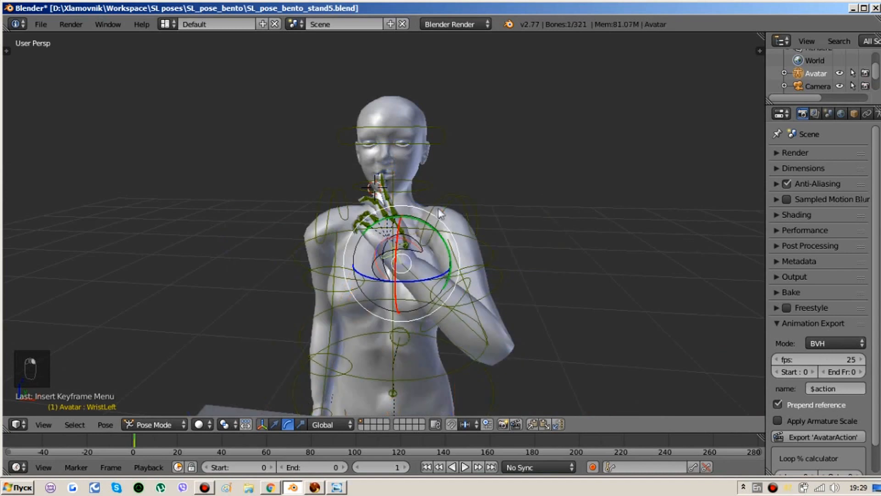
# - Rotate the left wrist further and keyframe all bones
pyautogui.moveTo(439, 212); pyautogui.dragTo(457, 238)
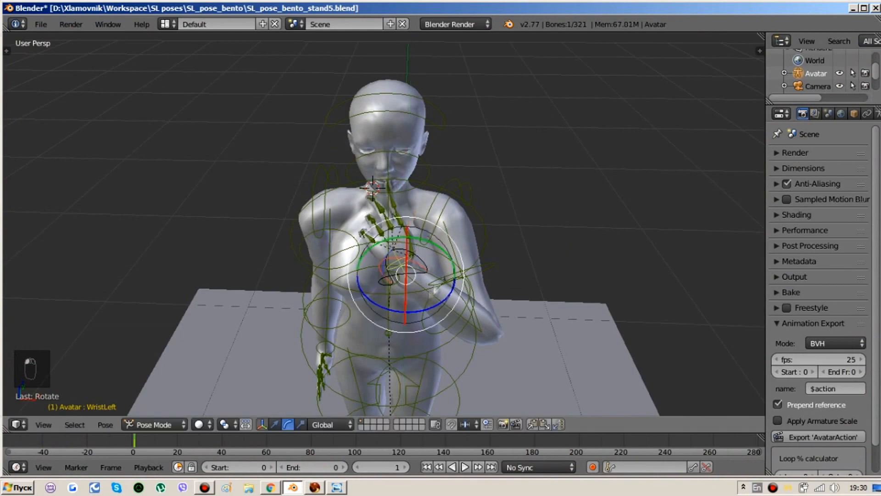
pyautogui.press('a')
pyautogui.press('a')
pyautogui.press('a')
pyautogui.press('i')
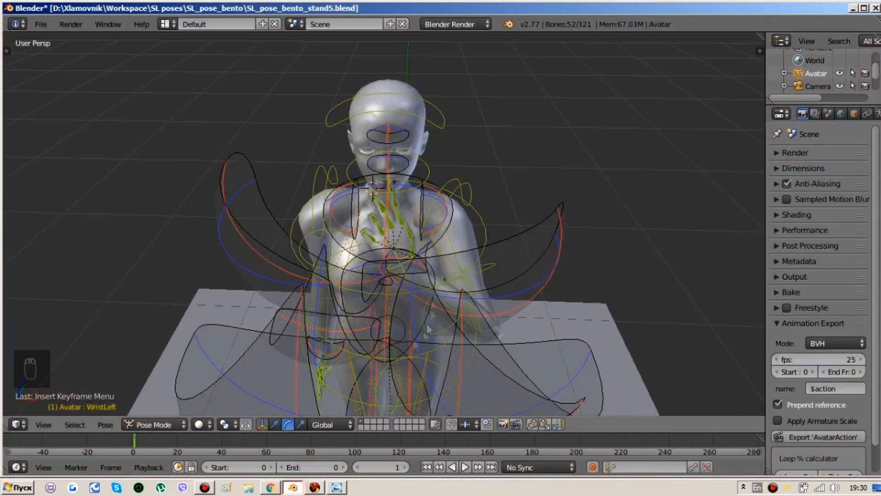
# - Readjust the left wrist, keyframe the pose, and reload the exported BVH in Firestorm's upload preview
pyautogui.rightClick(394, 263)
pyautogui.press('r')
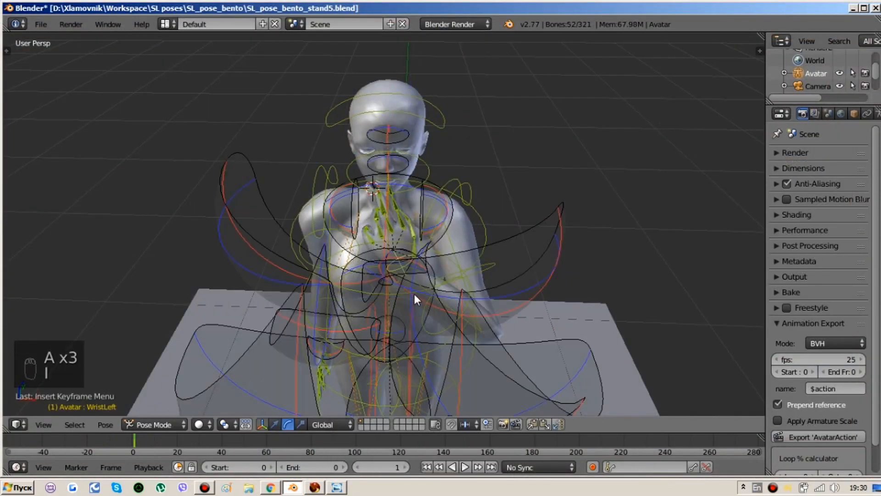
pyautogui.press('i')
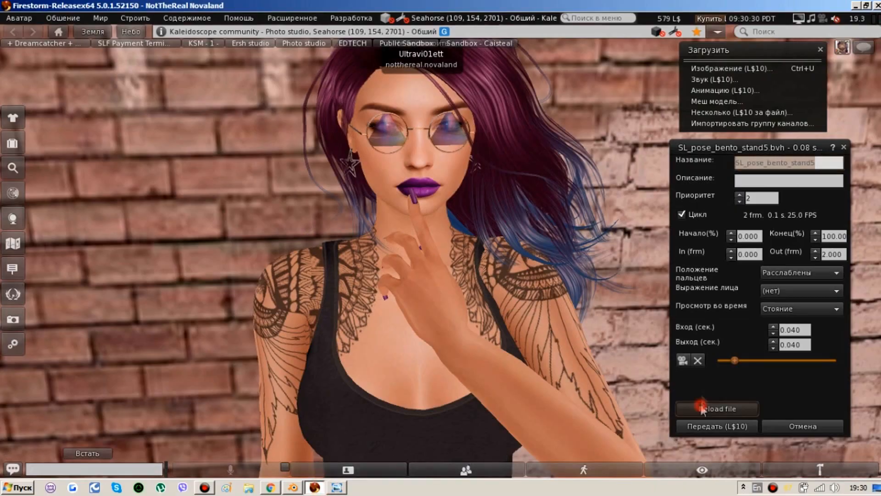
pyautogui.click(702, 407)
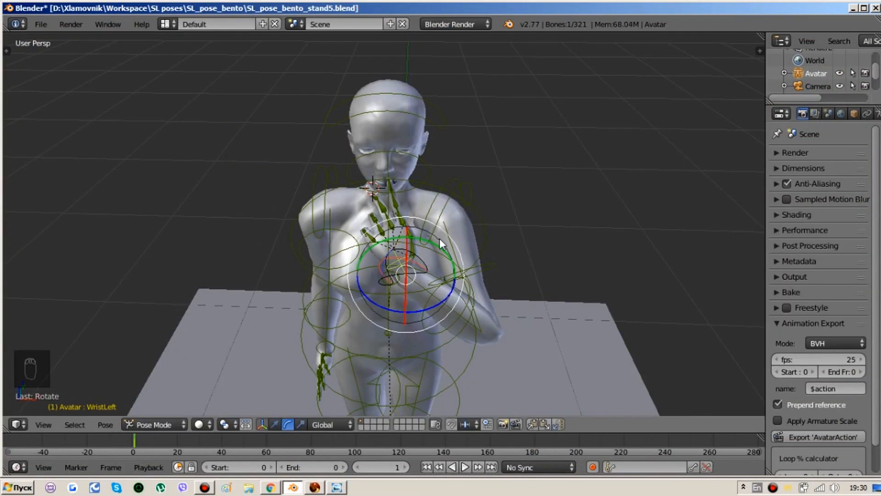
# - Fine-tune the left wrist rotation in Blender and keyframe all bones again
pyautogui.press('a')
pyautogui.press('a')
pyautogui.press('i')
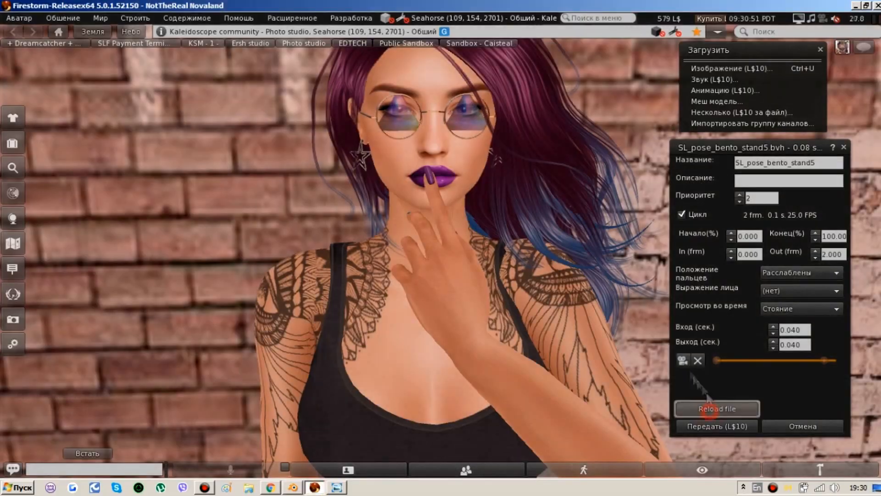
# - Reload the exported BVH in Firestorm's upload preview and inspect the avatar's hand at the lips
pyautogui.click(709, 409)
pyautogui.keyDown('alt'); pyautogui.moveTo(444, 244); pyautogui.dragTo(468, 244); pyautogui.keyUp('alt')
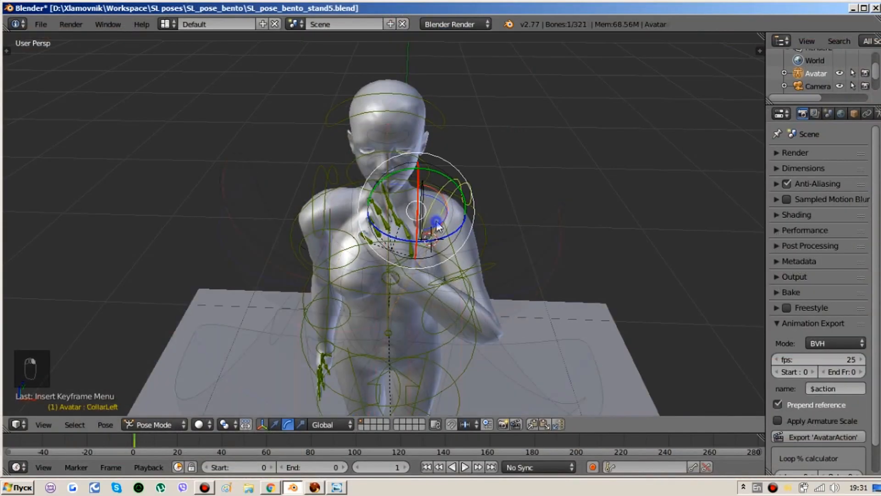
# - In Blender, readjust the left collar and arm bone rotations, then keyframe all bones and export the action as BVH
pyautogui.moveTo(442, 240); pyautogui.dragTo(452, 238)
pyautogui.rightClick(468, 247)
pyautogui.moveTo(426, 257); pyautogui.dragTo(474, 252, button='middle')
pyautogui.rightClick(477, 257)
pyautogui.moveTo(522, 264); pyautogui.dragTo(516, 264)
pyautogui.moveTo(516, 263); pyautogui.dragTo(351, 223, button='middle')
pyautogui.press('a')
pyautogui.press('a')
pyautogui.press('a')
pyautogui.press('i')
pyautogui.click(818, 436)
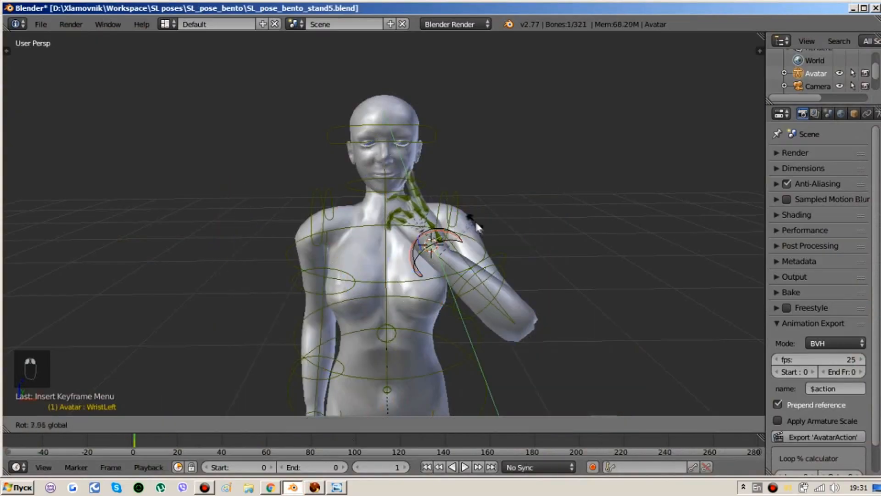
# - Rotate the left wrist slightly and keyframe all bones
pyautogui.press('a')
pyautogui.press('a')
pyautogui.press('a')
pyautogui.press('i')
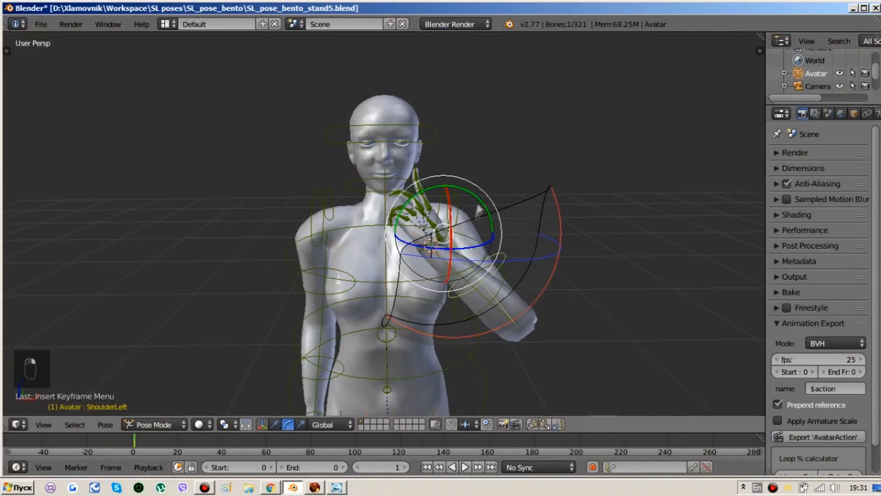
# - Rotate the left shoulder and wrist to bring the hand closer to the face, keyframe all bones, and switch to Firestorm
pyautogui.press('r')
pyautogui.rightClick(471, 286)
pyautogui.moveTo(466, 293); pyautogui.dragTo(444, 294)
pyautogui.moveTo(444, 293); pyautogui.dragTo(551, 302, button='middle')
pyautogui.moveTo(480, 271); pyautogui.dragTo(478, 261)
pyautogui.moveTo(422, 259); pyautogui.dragTo(450, 304, button='middle')
pyautogui.press('a')
pyautogui.press('a')
pyautogui.press('a')
pyautogui.press('i')
pyautogui.click(452, 303)
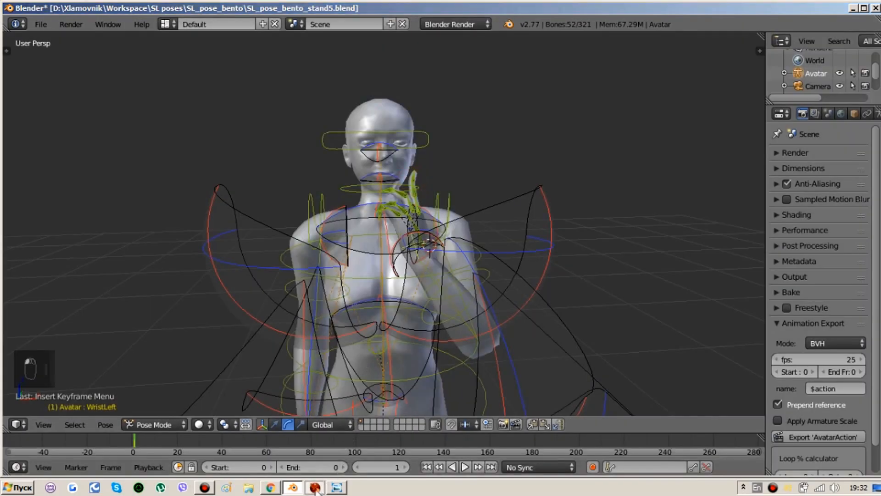
pyautogui.click(314, 488)
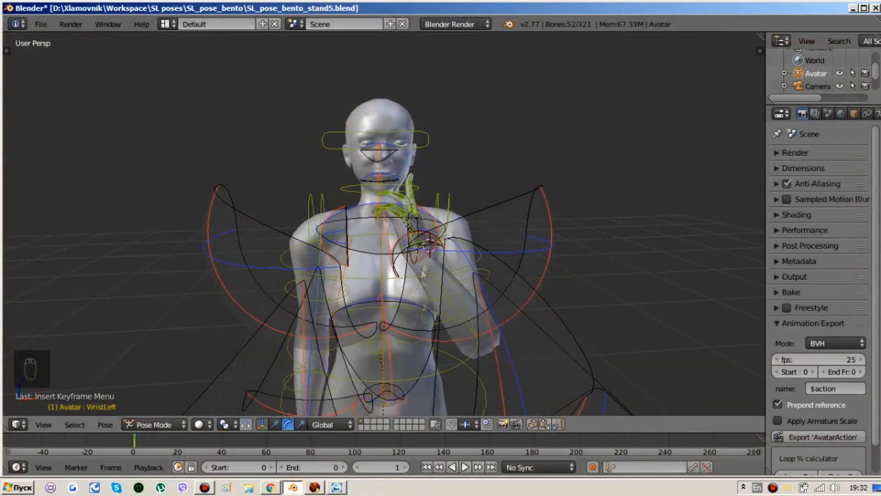
# - Adjust the left thumb's base bone in Blender, keyframe all bones, and play the pose in Firestorm's upload preview
pyautogui.hotkey('ctrl', 'z')
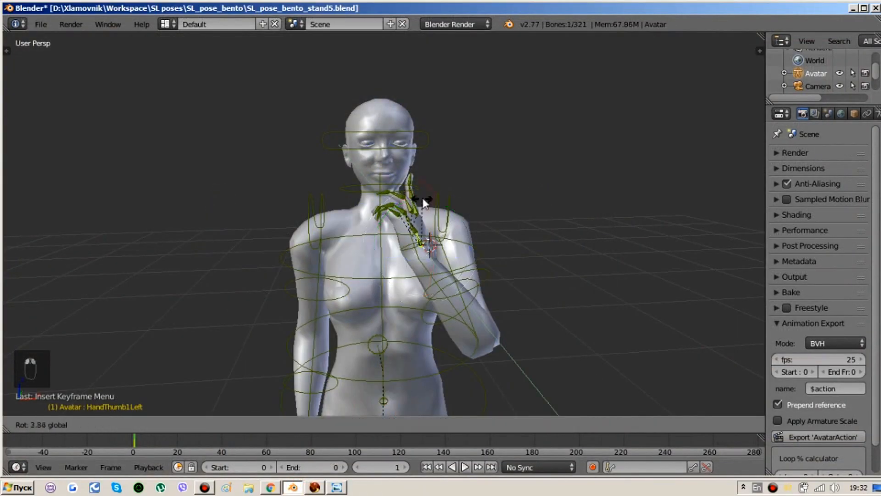
pyautogui.press('a')
pyautogui.press('a')
pyautogui.press('a')
pyautogui.press('i')
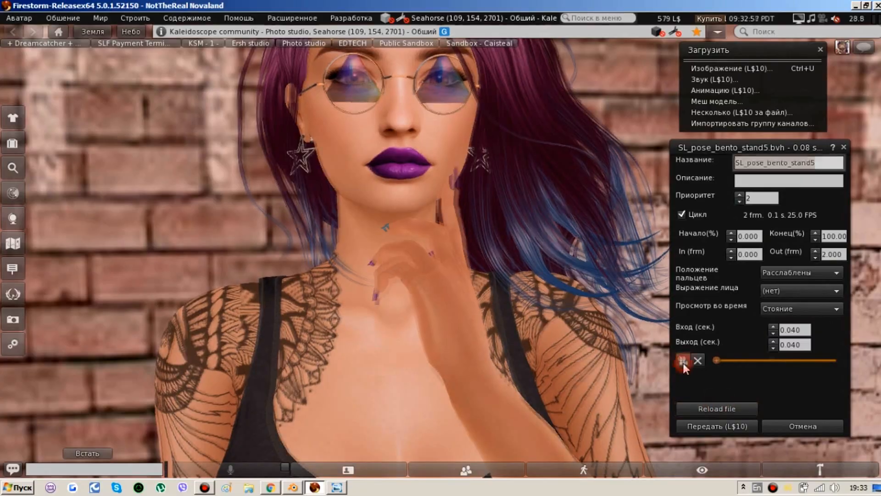
pyautogui.click(683, 361)
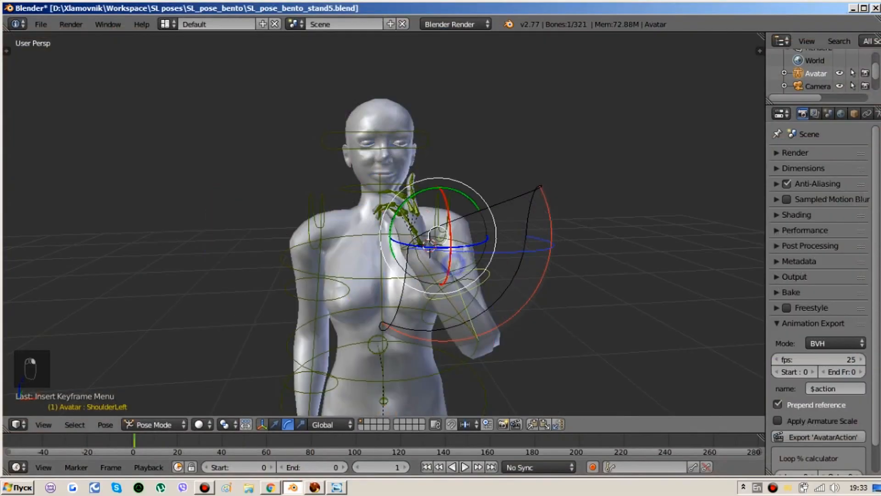
# - In Blender, rotate the left shoulder and wrist to reposition the raised hand, and keyframe all bones
pyautogui.moveTo(473, 199); pyautogui.dragTo(447, 225)
pyautogui.rightClick(416, 242)
pyautogui.moveTo(404, 231); pyautogui.dragTo(455, 234, button='middle')
pyautogui.moveTo(455, 234); pyautogui.dragTo(461, 239)
pyautogui.press('a')
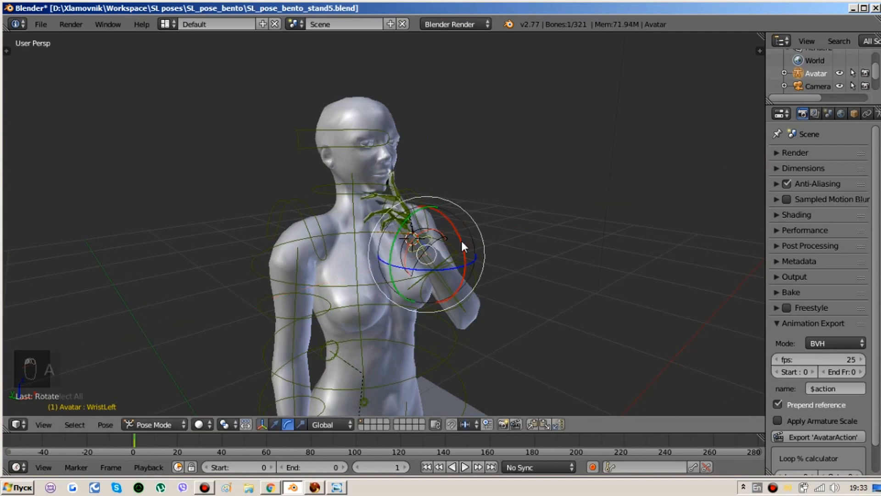
pyautogui.press('a')
pyautogui.press('a')
pyautogui.press('i')
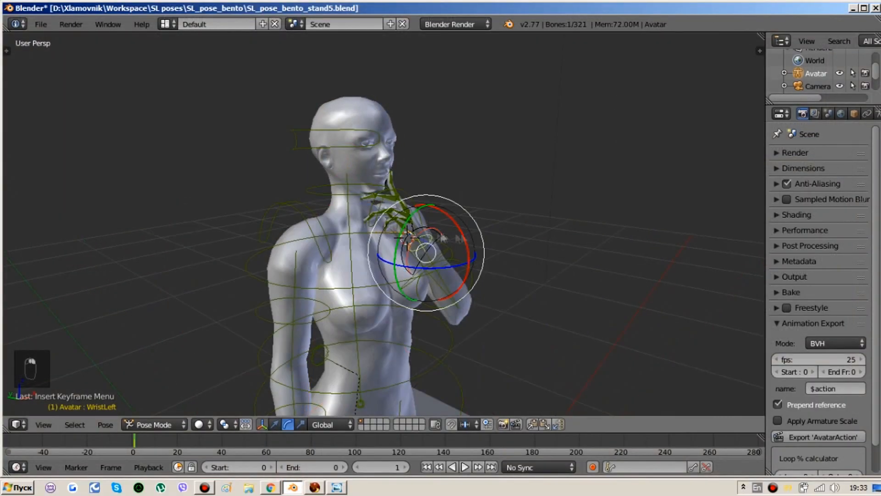
# - Refine the left wrist rotation and keyframe the whole pose again
pyautogui.press('r')
pyautogui.click(467, 243)
pyautogui.press('a')
pyautogui.press('a')
pyautogui.press('i')
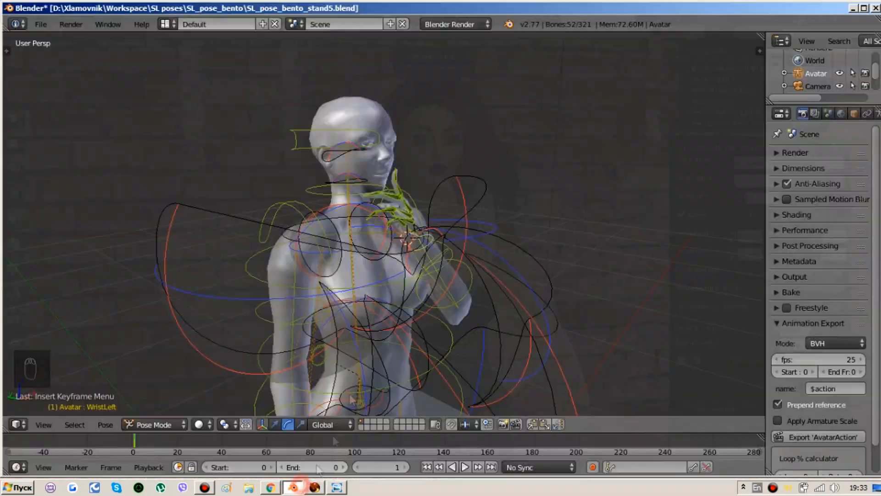
# - Adjust the right arm's bone rotations, undoing the last wrist change, then keyframe all bones and switch to Firestorm
pyautogui.rightClick(312, 207)
pyautogui.moveTo(241, 193); pyautogui.dragTo(280, 177)
pyautogui.moveTo(354, 322); pyautogui.dragTo(365, 318, button='middle')
pyautogui.rightClick(306, 321)
pyautogui.moveTo(269, 250); pyautogui.dragTo(273, 246)
pyautogui.rightClick(296, 361)
pyautogui.hotkey('ctrl', 'z')
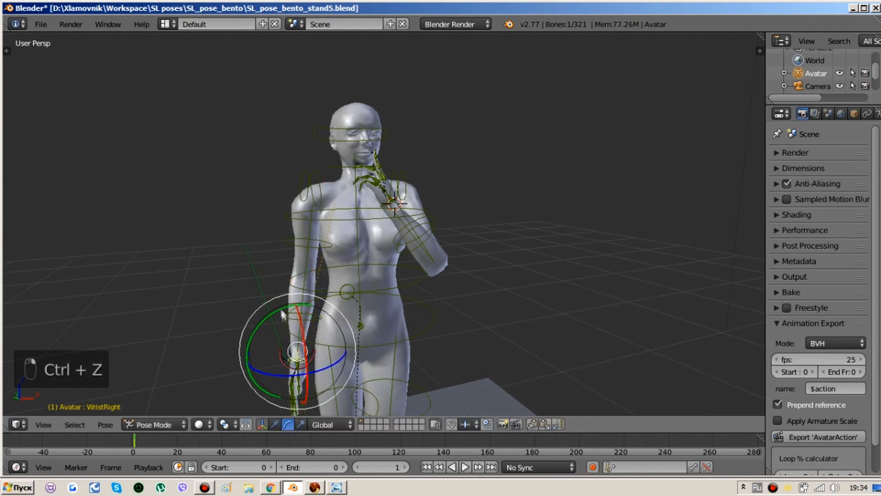
pyautogui.press('a')
pyautogui.press('a')
pyautogui.press('a')
pyautogui.press('i')
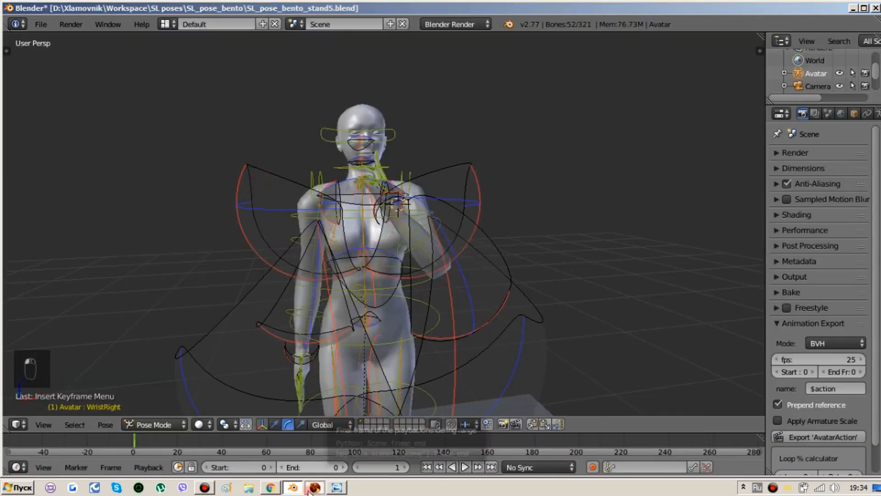
pyautogui.click(315, 487)
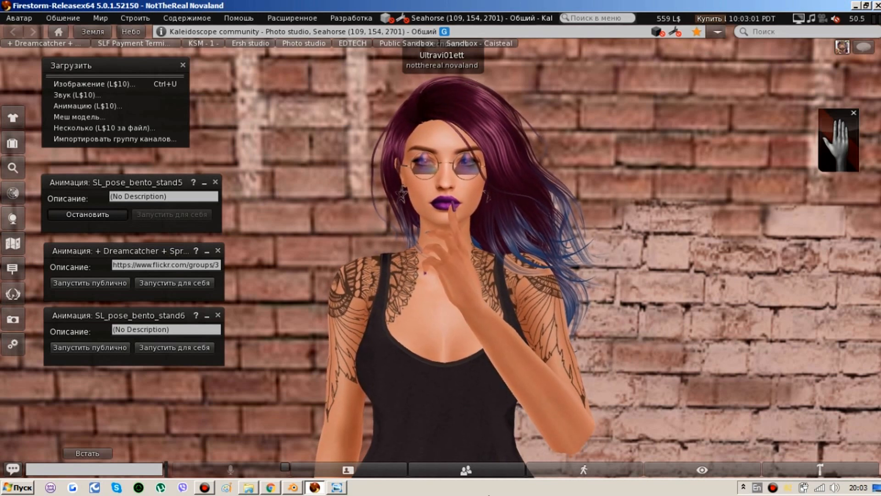
# - Compare the avatar's pose with reference picture n_11 and examine the full figure in Firestorm from several distances
pyautogui.click(338, 488)
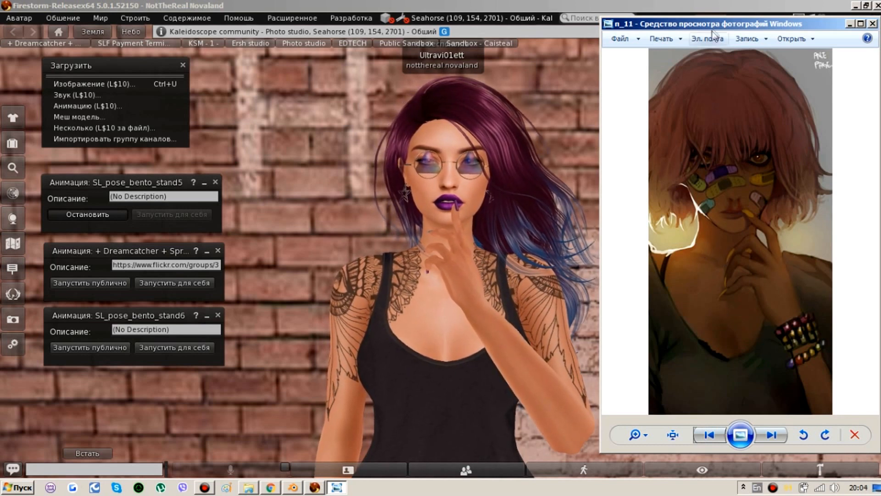
pyautogui.click(718, 8)
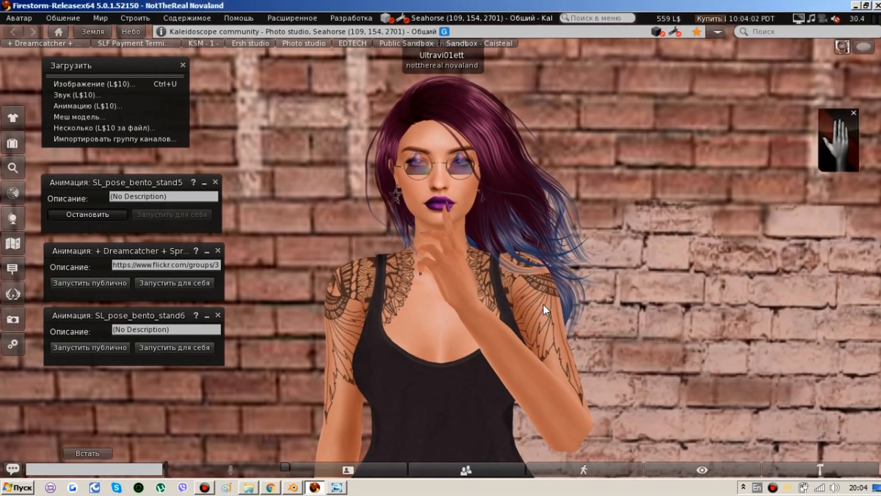
pyautogui.scroll(-5, 449, 287)
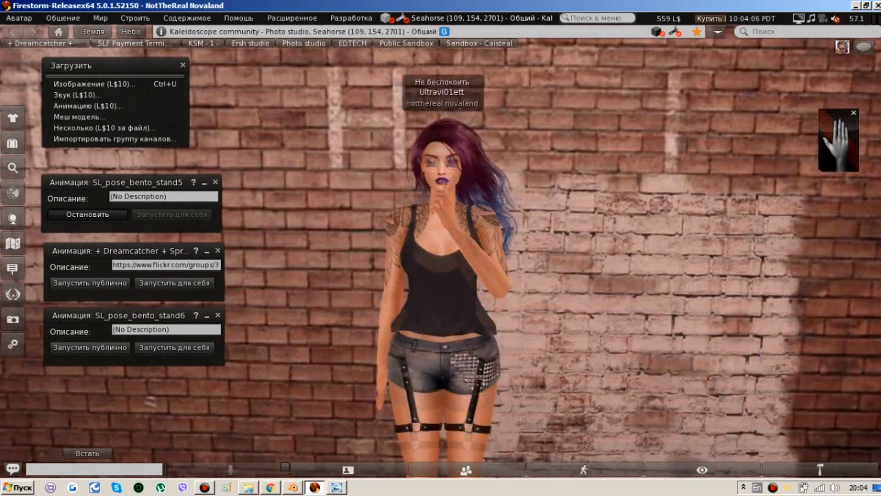
pyautogui.keyDown('alt'); pyautogui.moveTo(439, 351); pyautogui.dragTo(445, 390); pyautogui.keyUp('alt')
pyautogui.keyDown('alt'); pyautogui.moveTo(459, 330); pyautogui.dragTo(443, 255); pyautogui.keyUp('alt')
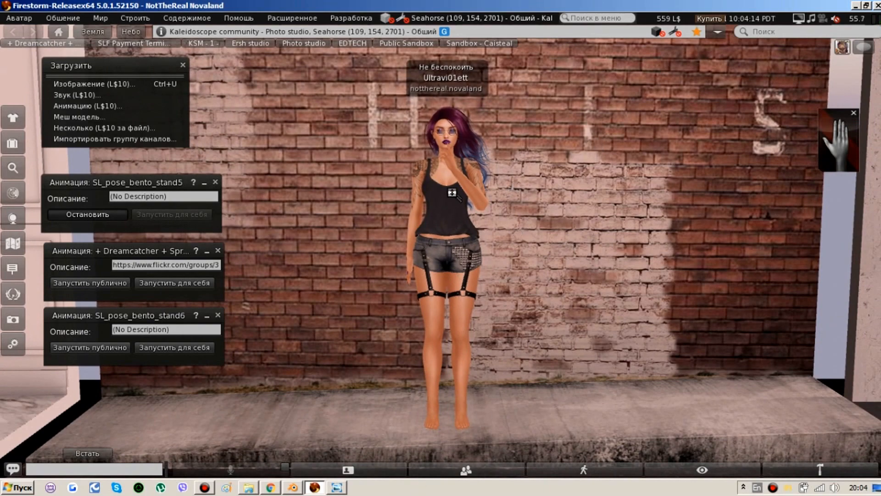
pyautogui.keyDown('alt'); pyautogui.moveTo(450, 166); pyautogui.dragTo(450, 107); pyautogui.keyUp('alt')
pyautogui.moveTo(448, 262)
pyautogui.keyDown('alt'); pyautogui.mouseDown()
pyautogui.moveTo(449, 235)
pyautogui.moveTo(442, 251)
pyautogui.mouseUp(); pyautogui.keyUp('alt')
pyautogui.keyDown('alt'); pyautogui.click(448, 235); pyautogui.keyUp('alt')
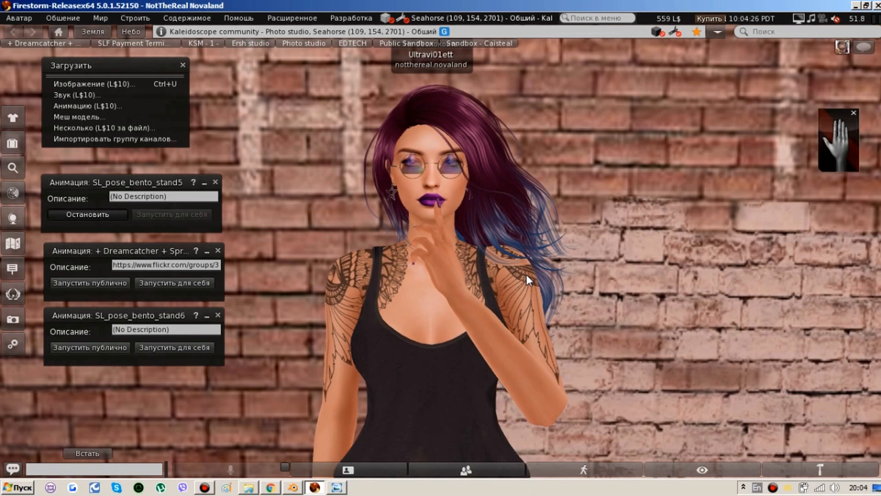
# - Stop SL_pose_bento_stand5, then play the Dreamcatcher animation publicly with SL_pose_bento_stand6 on top of it
pyautogui.click(105, 215)
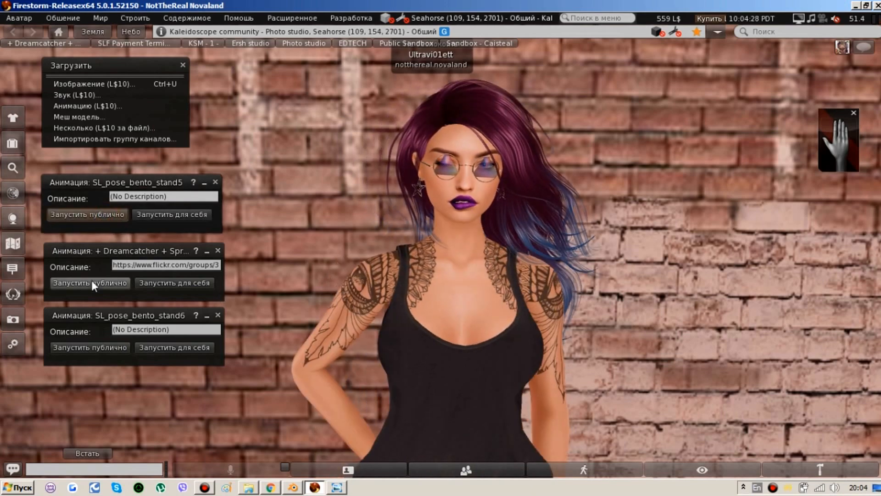
pyautogui.keyDown('alt'); pyautogui.moveTo(453, 372); pyautogui.dragTo(452, 413); pyautogui.keyUp('alt')
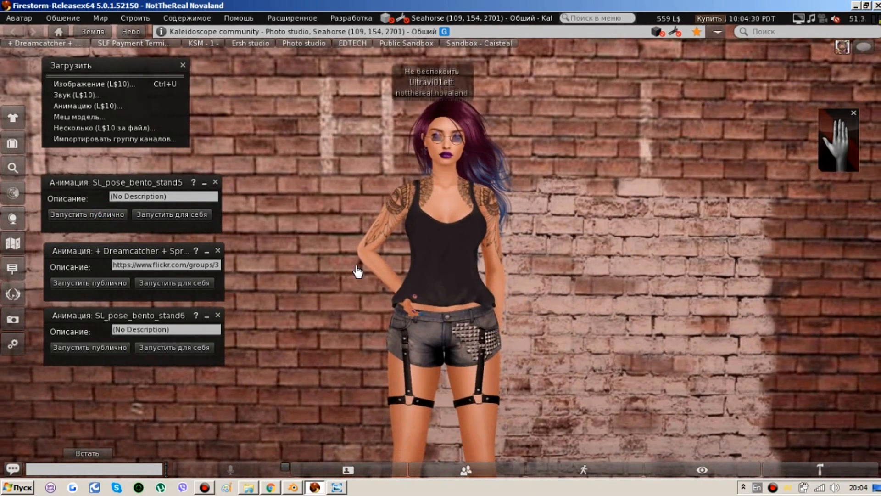
pyautogui.click(99, 282)
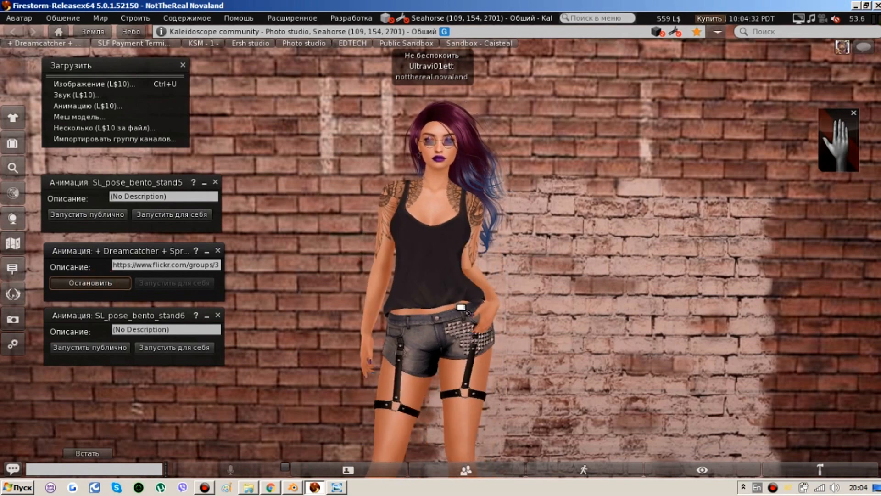
pyautogui.keyDown('alt'); pyautogui.click(461, 305); pyautogui.keyUp('alt')
pyautogui.keyDown('alt'); pyautogui.moveTo(432, 230); pyautogui.dragTo(440, 254); pyautogui.keyUp('alt')
pyautogui.click(103, 349)
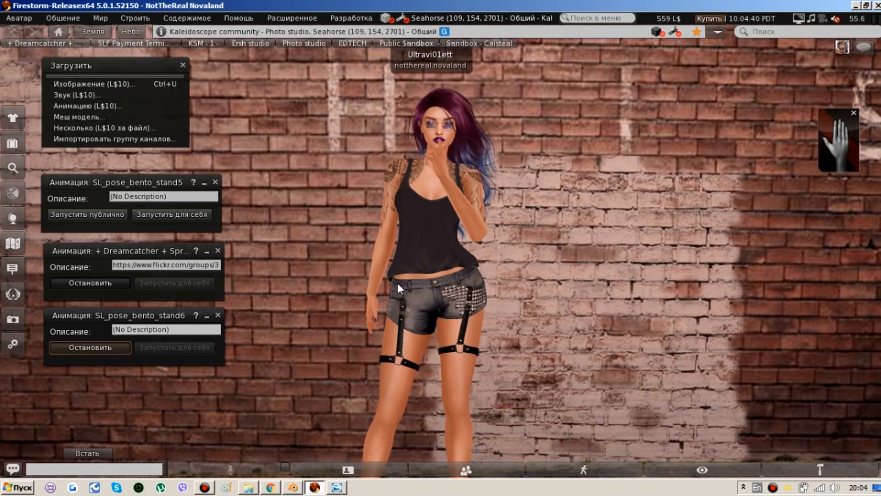
# - Switch to Blender and examine the posed hand, the available screen layouts and the bone channels in the Animation layout
pyautogui.click(292, 488)
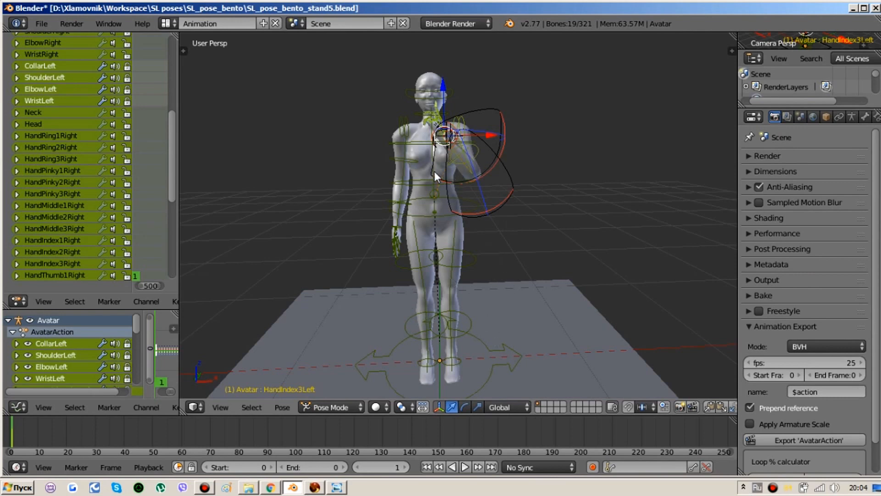
pyautogui.scroll(6, 434, 174)
pyautogui.scroll(1, 439, 146)
pyautogui.moveTo(423, 132); pyautogui.dragTo(488, 198, button='middle')
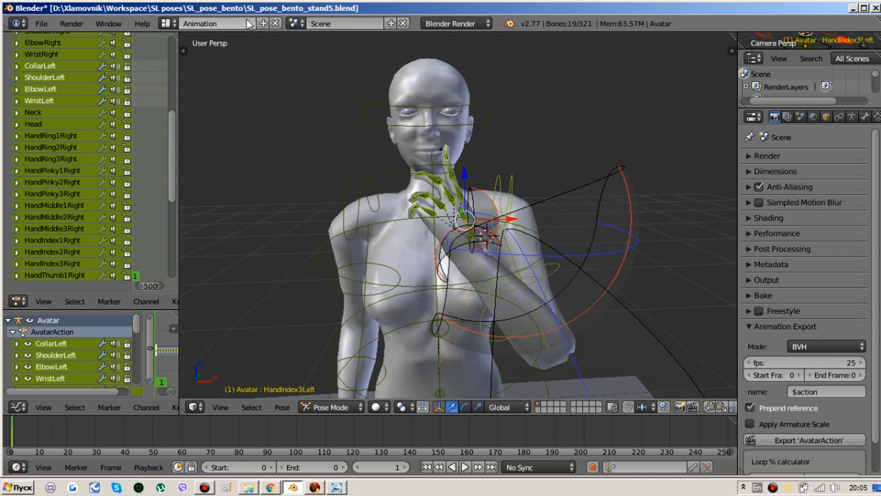
pyautogui.click(168, 23)
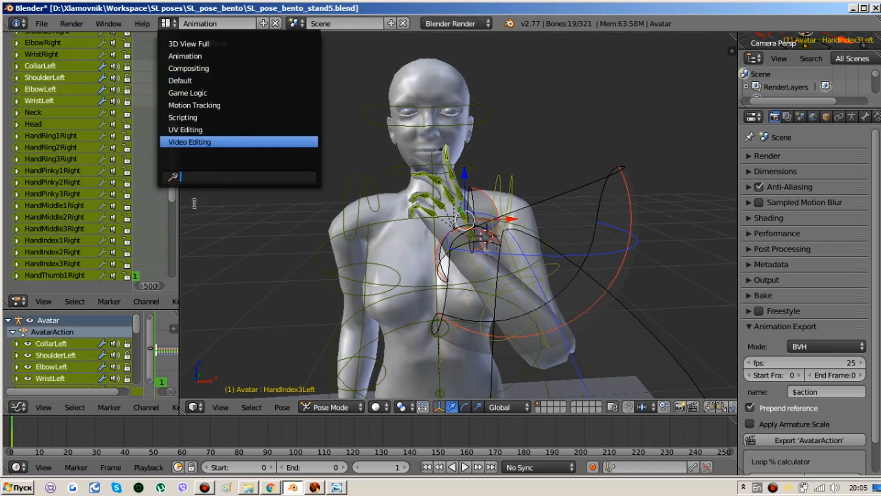
pyautogui.moveTo(174, 185); pyautogui.dragTo(175, 274)
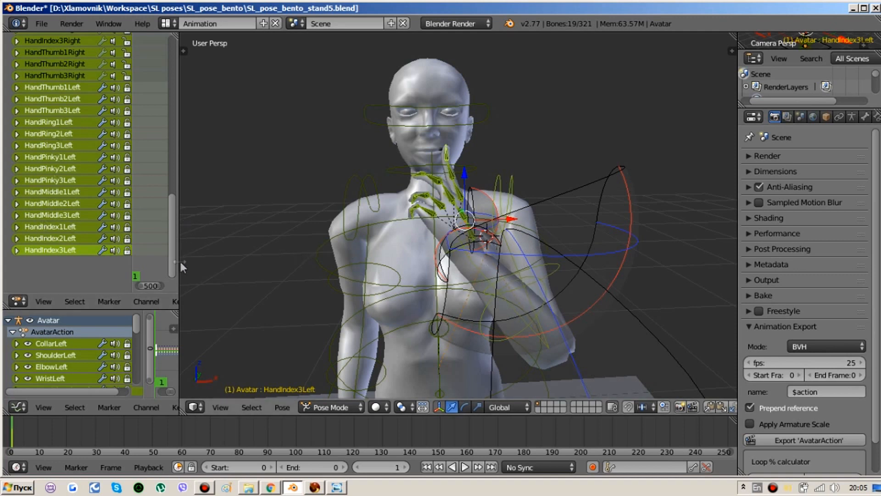
pyautogui.click(167, 216)
pyautogui.scroll(8, 51, 152)
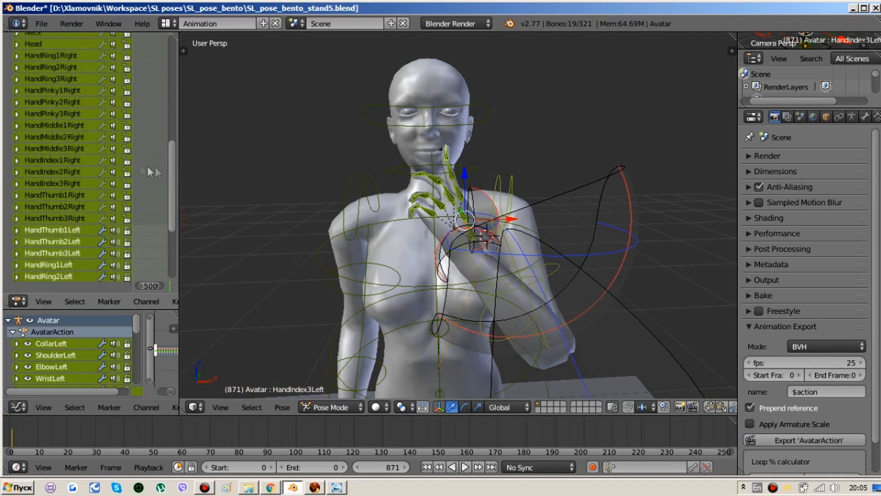
# - Select the HandMiddle3Right channel, locate its bone on the figure, and review the mute states of the hand bone channels
pyautogui.click(72, 148)
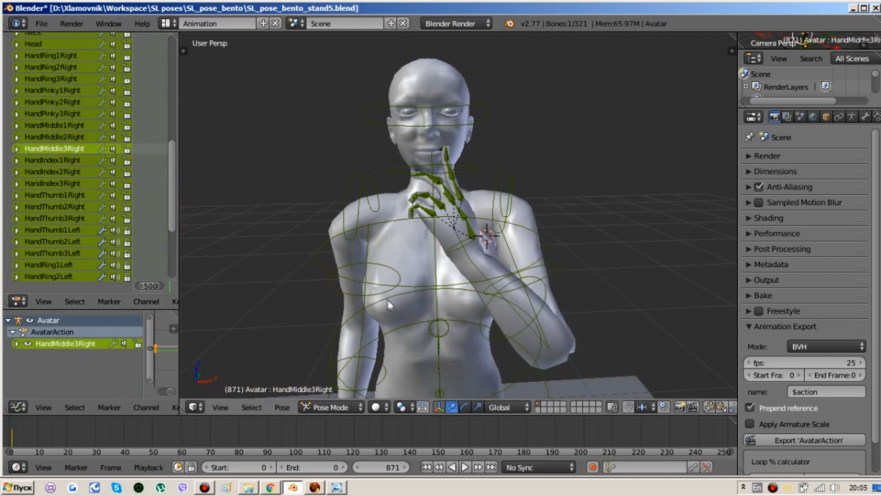
pyautogui.press('KP_Decimal')
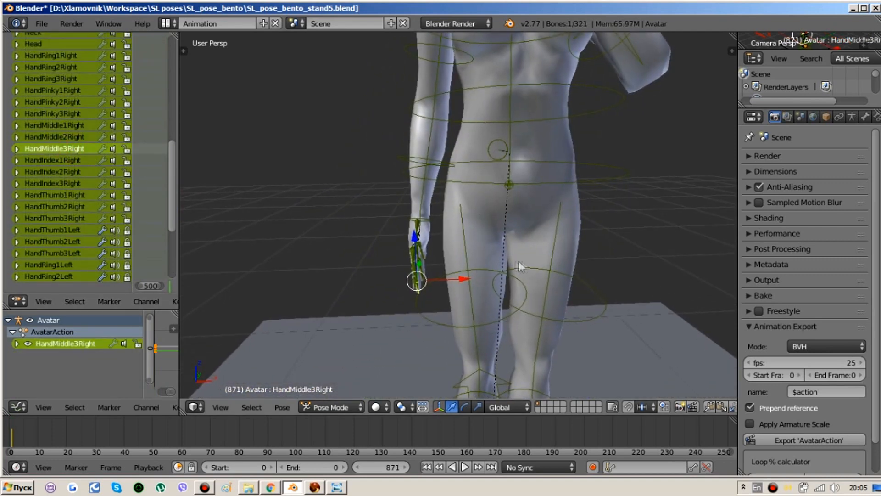
pyautogui.moveTo(478, 285); pyautogui.dragTo(432, 254, button='middle')
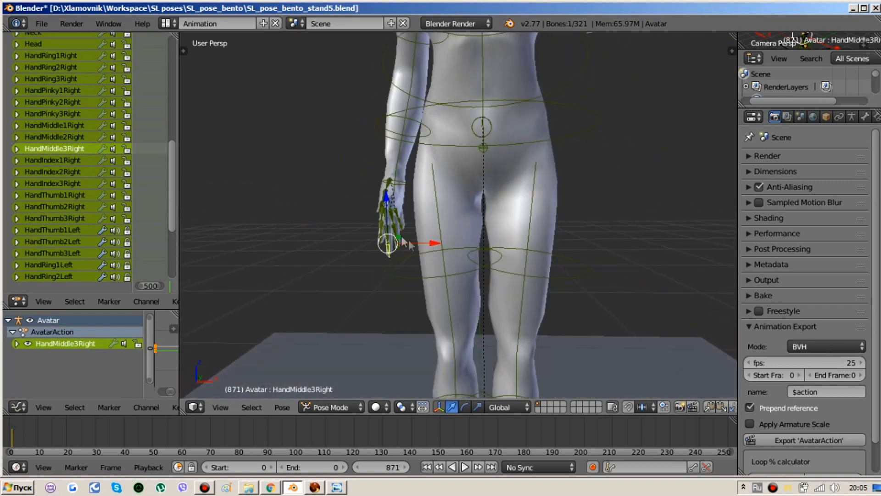
pyautogui.keyDown('shift'); pyautogui.moveTo(469, 143); pyautogui.dragTo(437, 251, button='middle'); pyautogui.keyUp('shift')
pyautogui.scroll(-2, 436, 234)
pyautogui.hotkey('alt', 'shift')
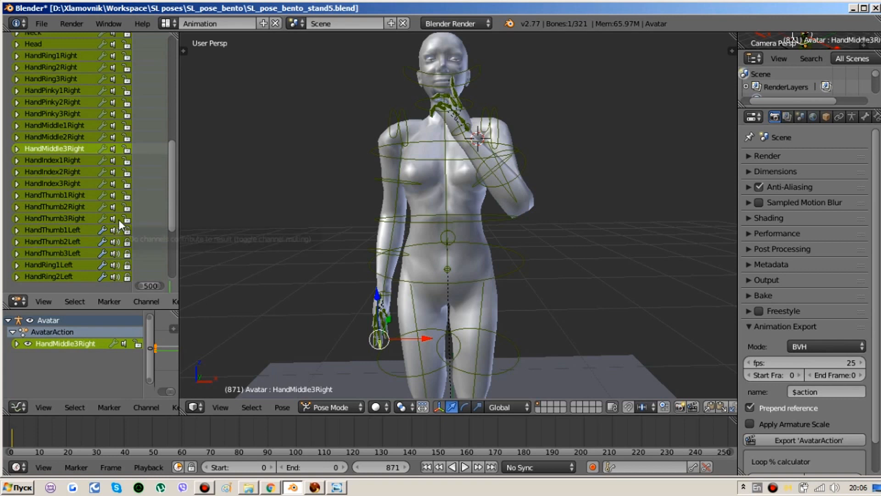
pyautogui.scroll(-3, 119, 221)
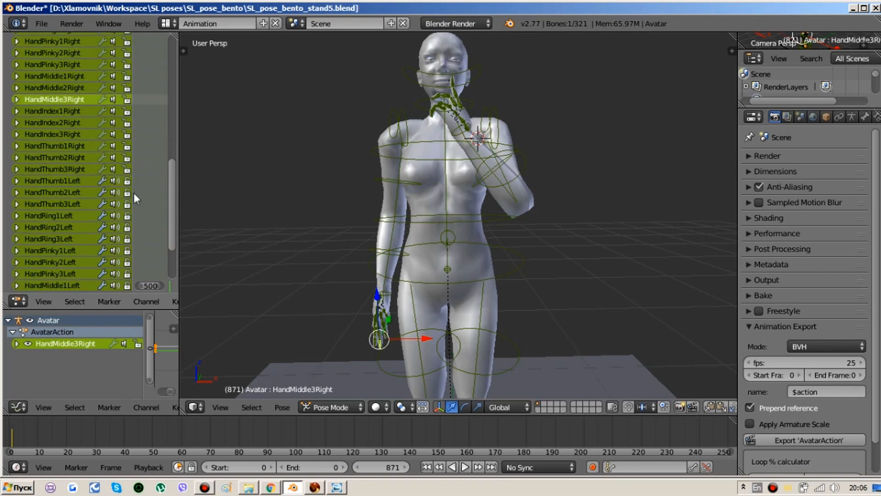
pyautogui.scroll(-5, 127, 186)
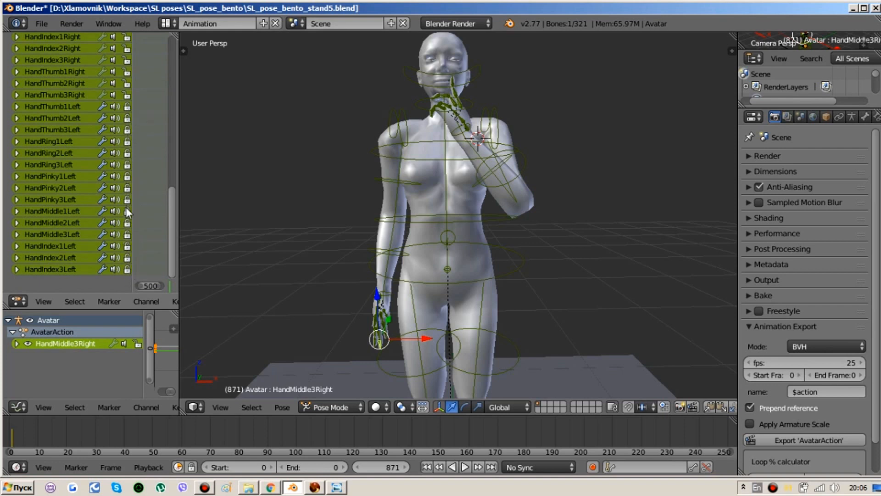
pyautogui.scroll(2, 126, 209)
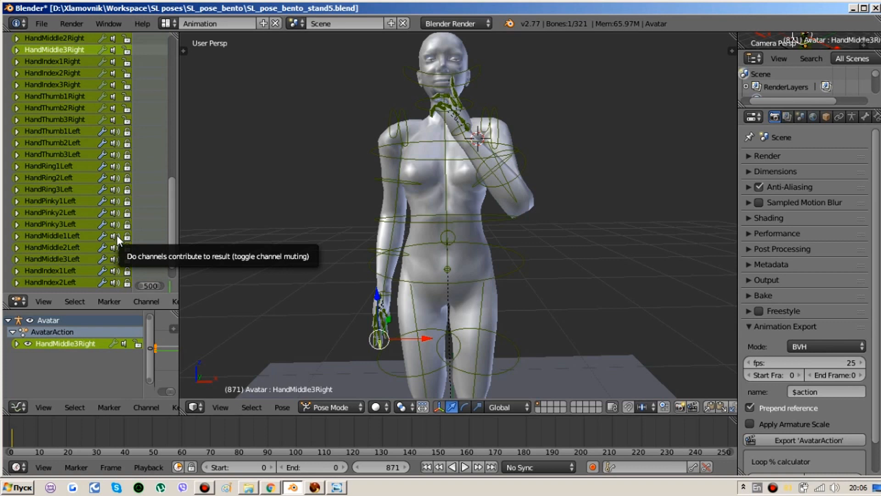
# - Review the mute states of the body and arm bone channels and select the Origin channel
pyautogui.scroll(10, 117, 235)
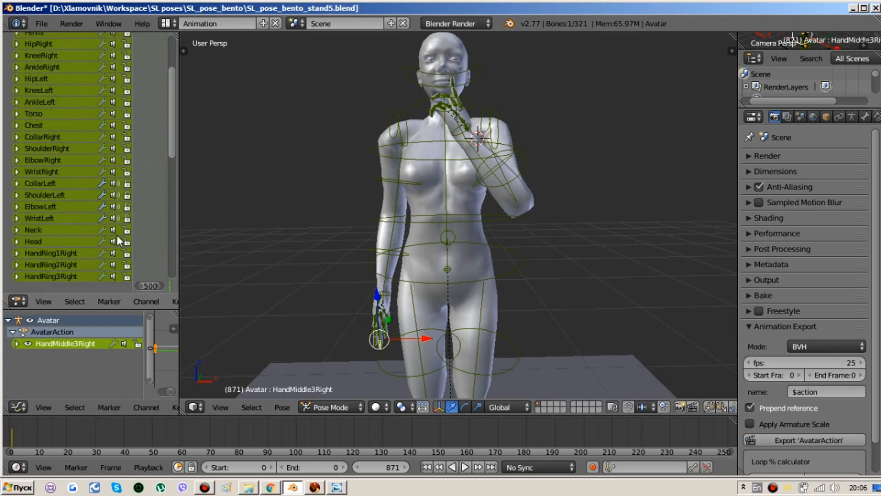
pyautogui.scroll(4, 117, 235)
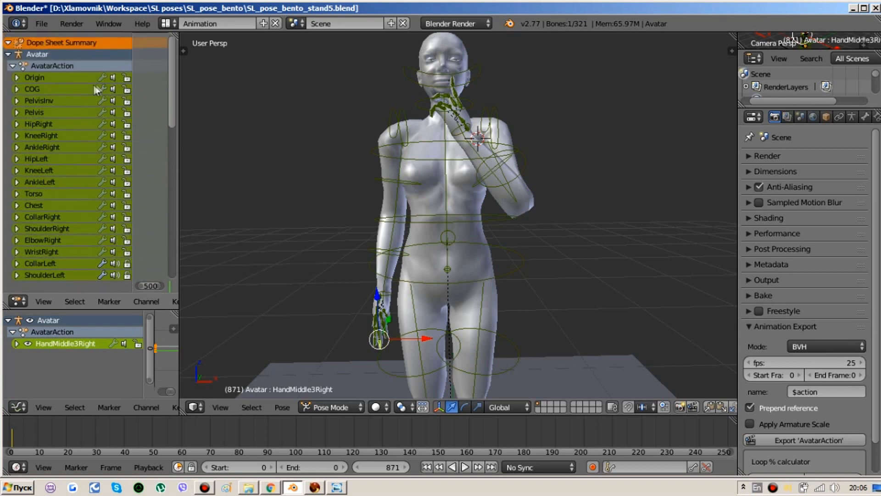
pyautogui.click(80, 77)
# - Insert a LocRot keyframe for the selected left arm and left hand bones
pyautogui.scroll(-6, 456, 320)
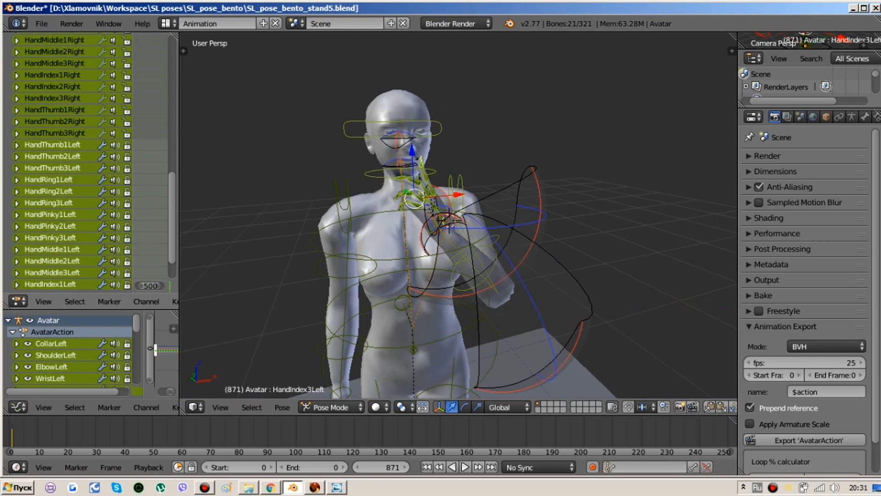
pyautogui.press('i')
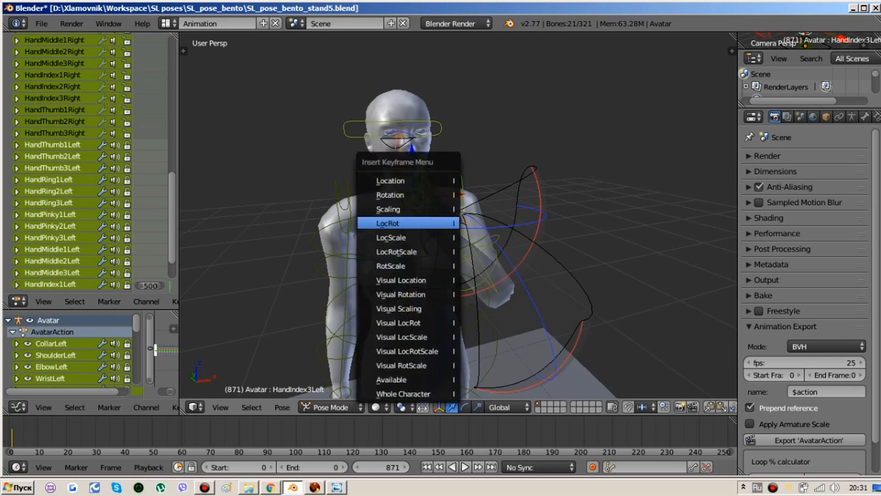
pyautogui.press('Return')
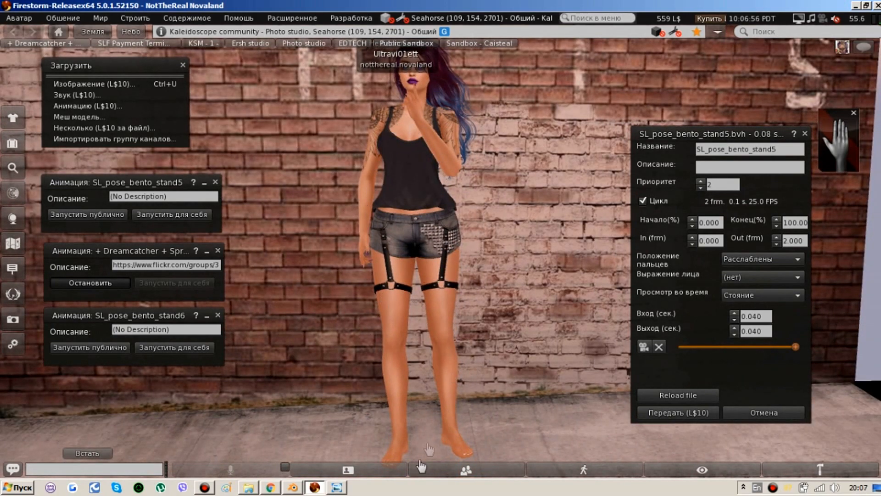
# - Glance at the full figure in Blender, return to Firestorm and cancel the SL_pose_bento_stand5.bvh upload preview
pyautogui.click(301, 486)
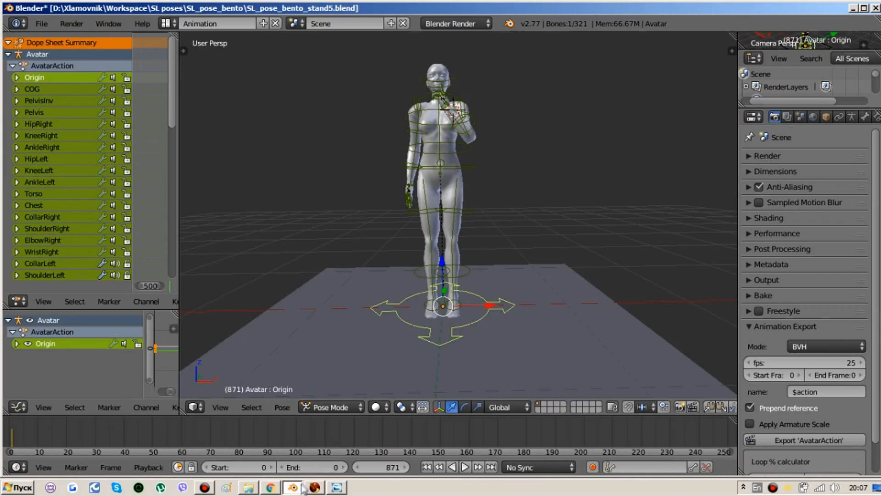
pyautogui.click(314, 487)
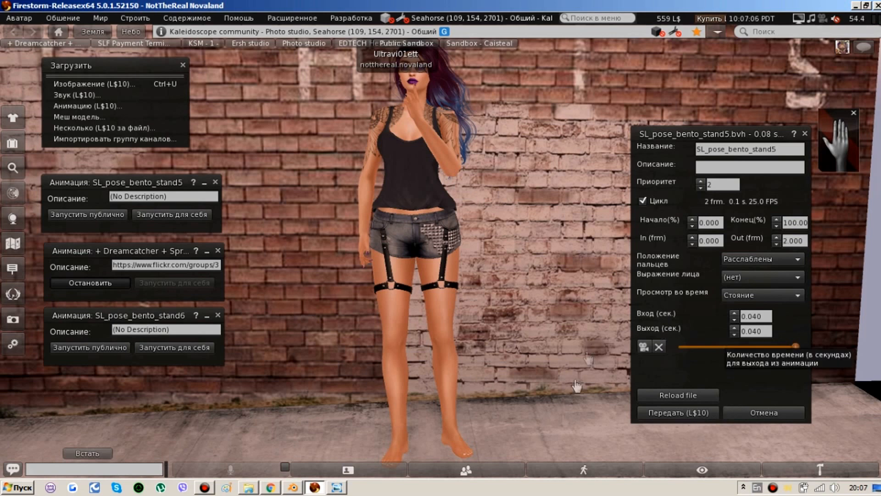
pyautogui.click(764, 412)
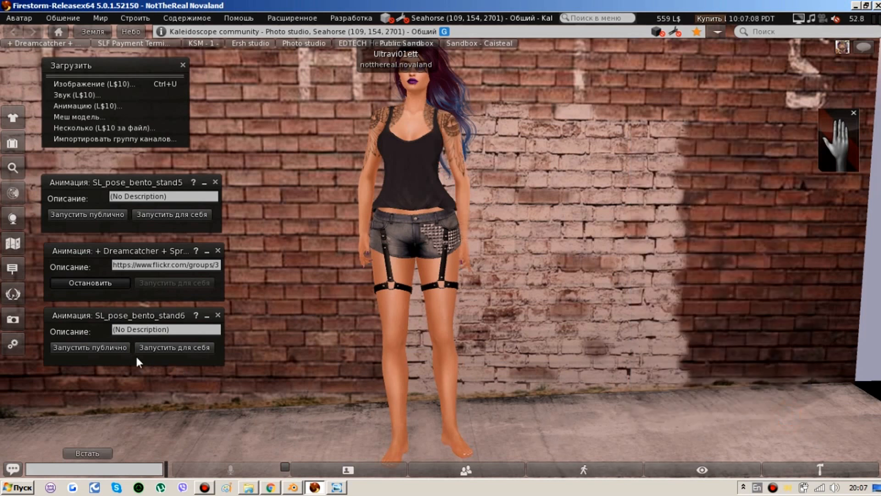
# - Restart the Dreamcatcher animation publicly, play SL_pose_bento_stand6 on top of it, and view the avatar up close
pyautogui.click(100, 286)
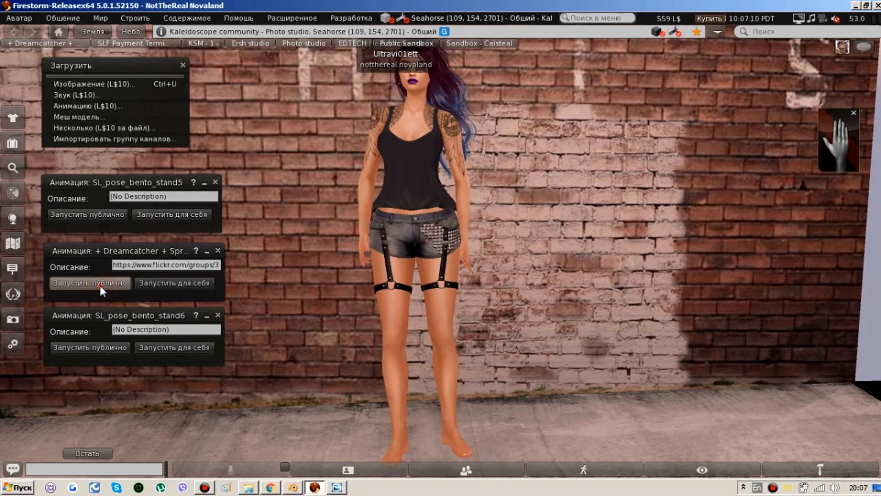
pyautogui.click(100, 286)
pyautogui.click(109, 347)
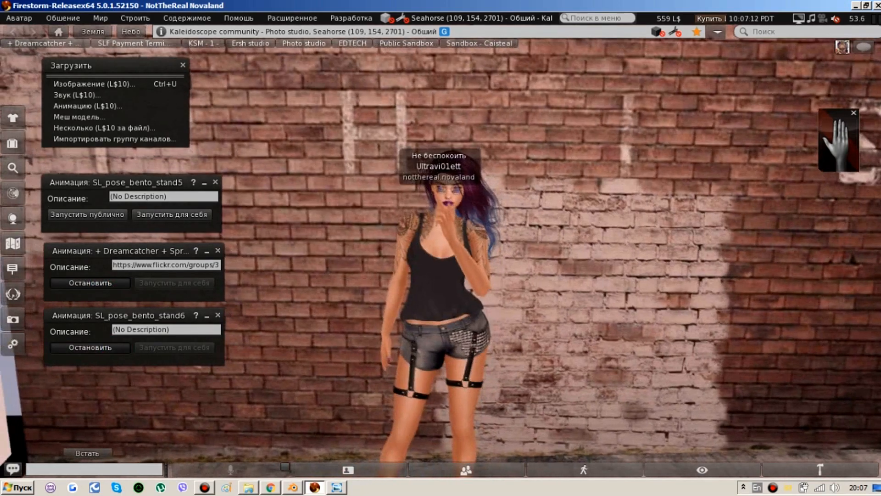
pyautogui.keyDown('alt'); pyautogui.moveTo(441, 248); pyautogui.dragTo(468, 178); pyautogui.keyUp('alt')
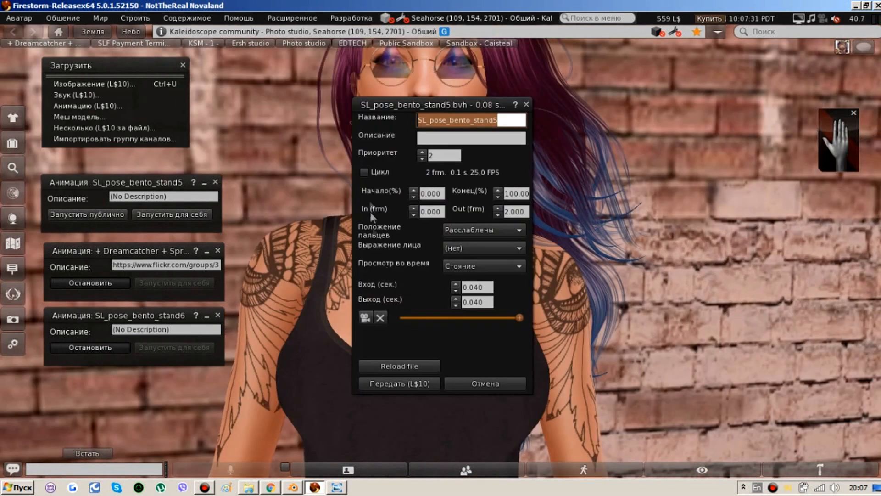
# - Try looping and priority 4 in the SL_pose_bento_stand5.bvh upload preview, moving the dialog aside and cancelling the upload
pyautogui.click(367, 172)
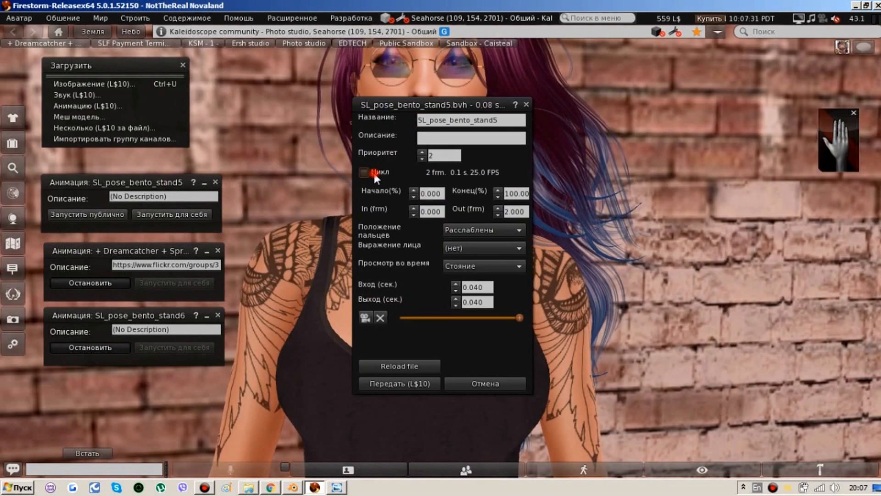
pyautogui.doubleClick(433, 156)
pyautogui.write('4')
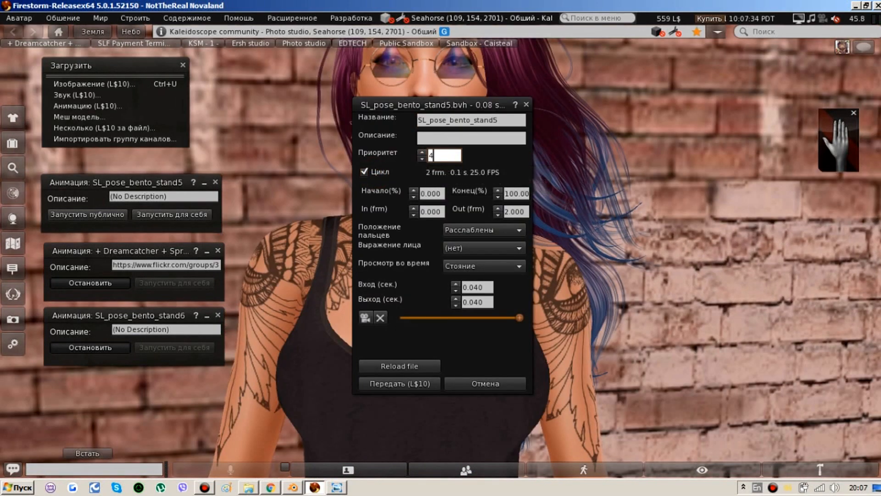
pyautogui.moveTo(451, 99)
pyautogui.mouseDown()
pyautogui.moveTo(534, 120)
pyautogui.moveTo(741, 128)
pyautogui.mouseUp()
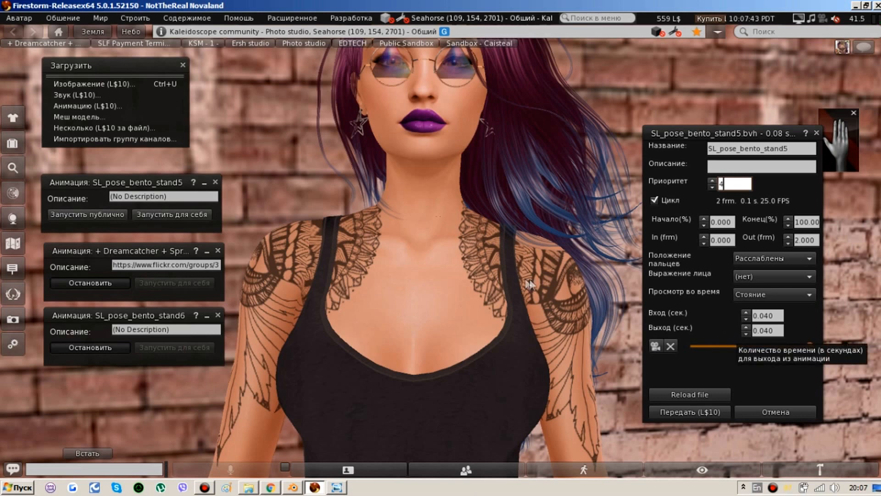
pyautogui.click(763, 415)
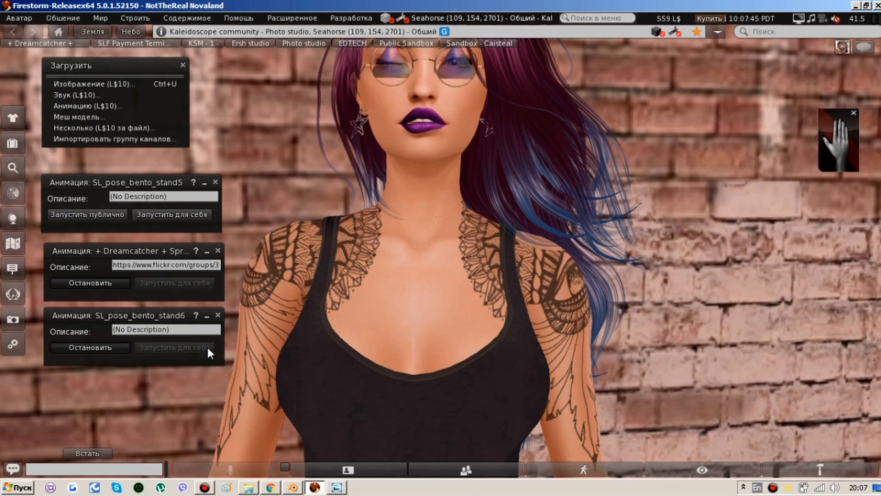
# - Stop both the Dreamcatcher and SL_pose_bento_stand6 animations and play them publicly again
pyautogui.click(89, 281)
pyautogui.click(102, 347)
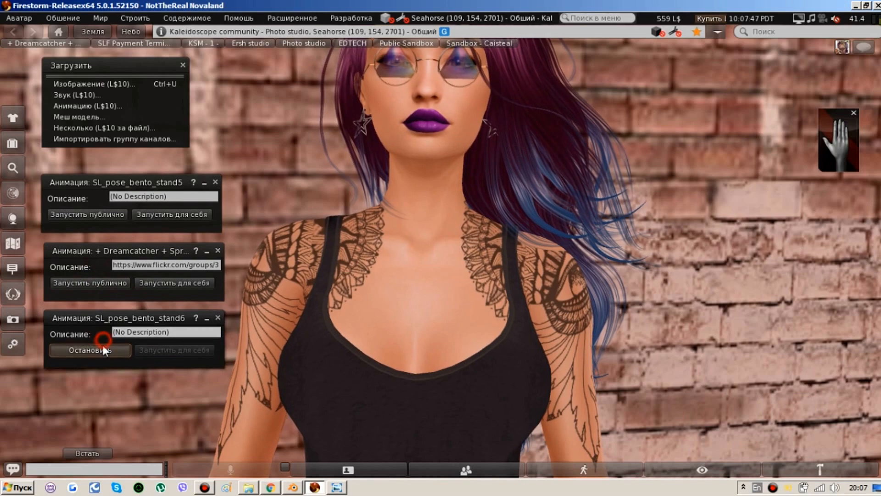
pyautogui.click(111, 284)
pyautogui.click(109, 349)
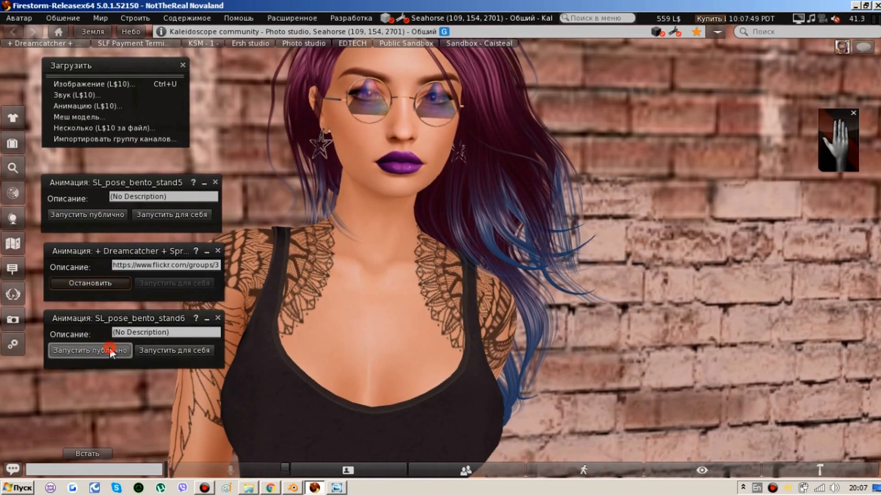
# - Examine the hand at the lips from close up, from the side and from farther away while both animations play
pyautogui.keyDown('alt'); pyautogui.click(406, 282); pyautogui.keyUp('alt')
pyautogui.keyDown('alt'); pyautogui.moveTo(442, 133); pyautogui.dragTo(460, 184); pyautogui.keyUp('alt')
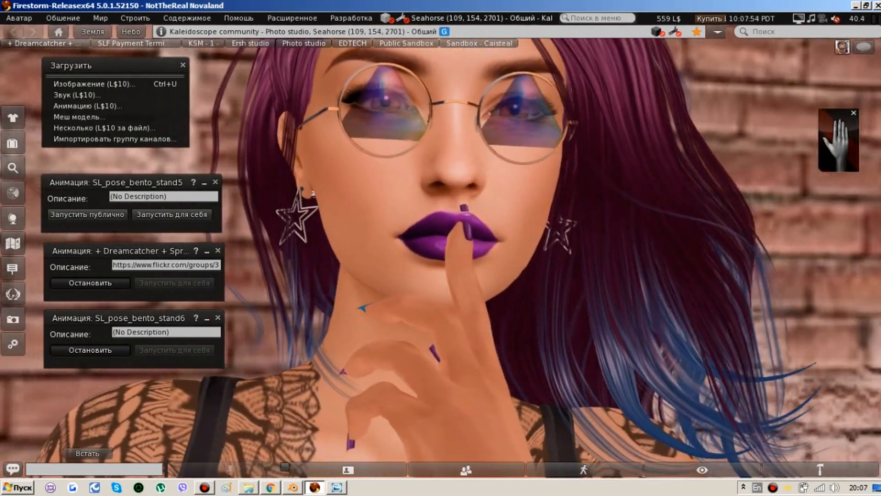
pyautogui.keyDown('alt'); pyautogui.moveTo(461, 183); pyautogui.dragTo(533, 239); pyautogui.keyUp('alt')
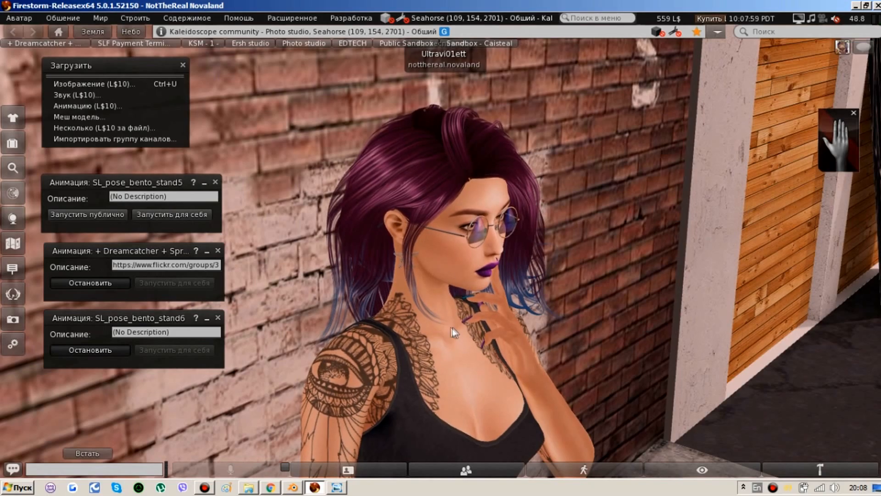
pyautogui.press('Escape')
pyautogui.keyDown('alt'); pyautogui.moveTo(444, 348); pyautogui.dragTo(441, 261); pyautogui.keyUp('alt')
pyautogui.keyDown('alt'); pyautogui.moveTo(443, 183); pyautogui.dragTo(443, 133); pyautogui.keyUp('alt')
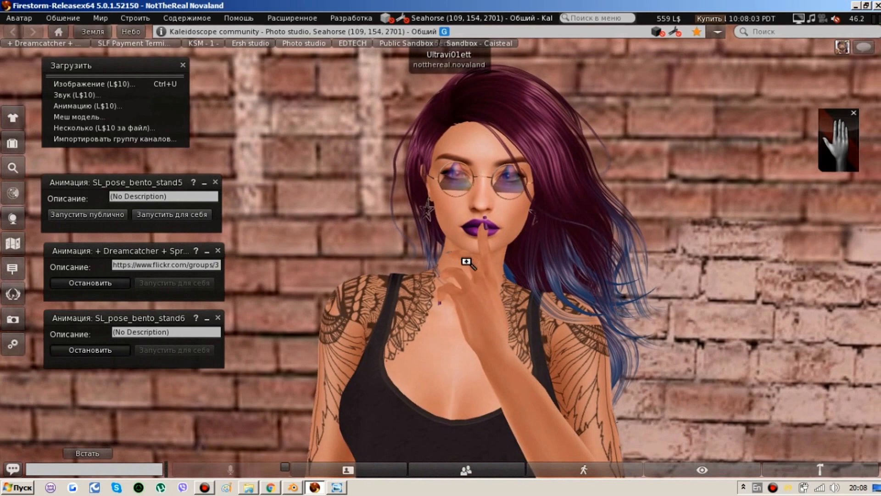
pyautogui.keyDown('alt'); pyautogui.moveTo(466, 262); pyautogui.dragTo(461, 298); pyautogui.keyUp('alt')
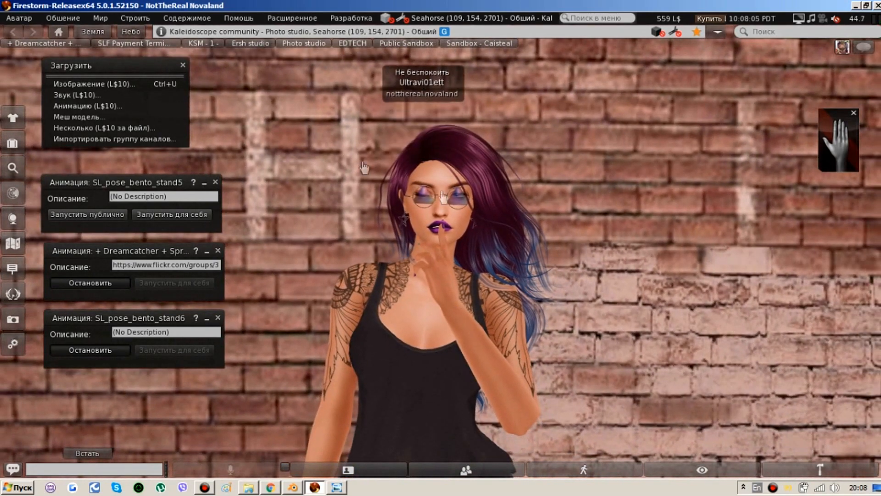